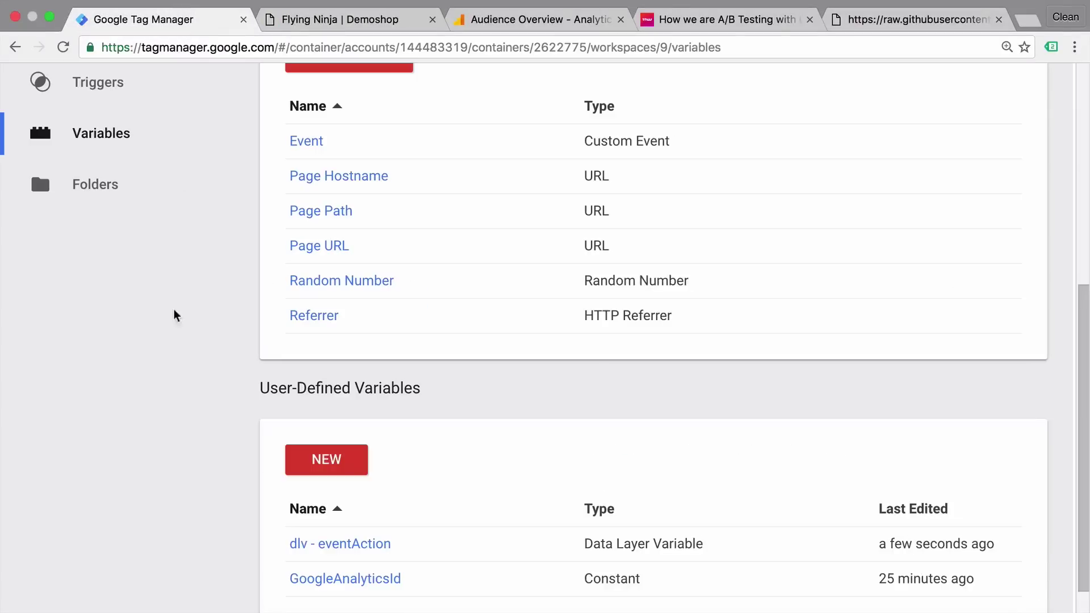
# - Open the workspace's Tags list in Google Tag Manager
pyautogui.scroll(10, 172, 332)
pyautogui.click(119, 425)
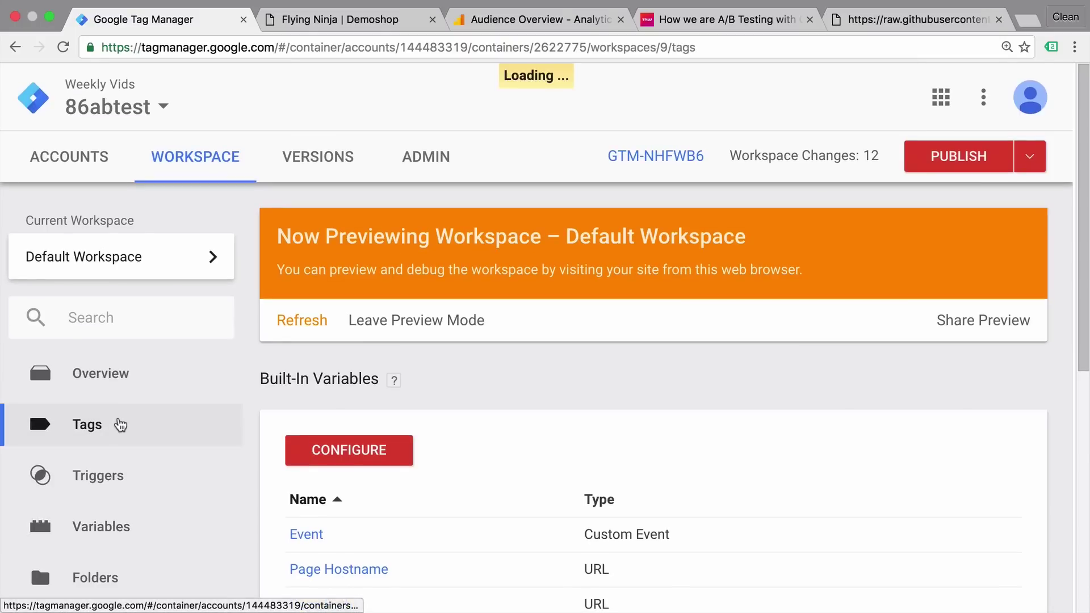
pyautogui.scroll(-1, 119, 425)
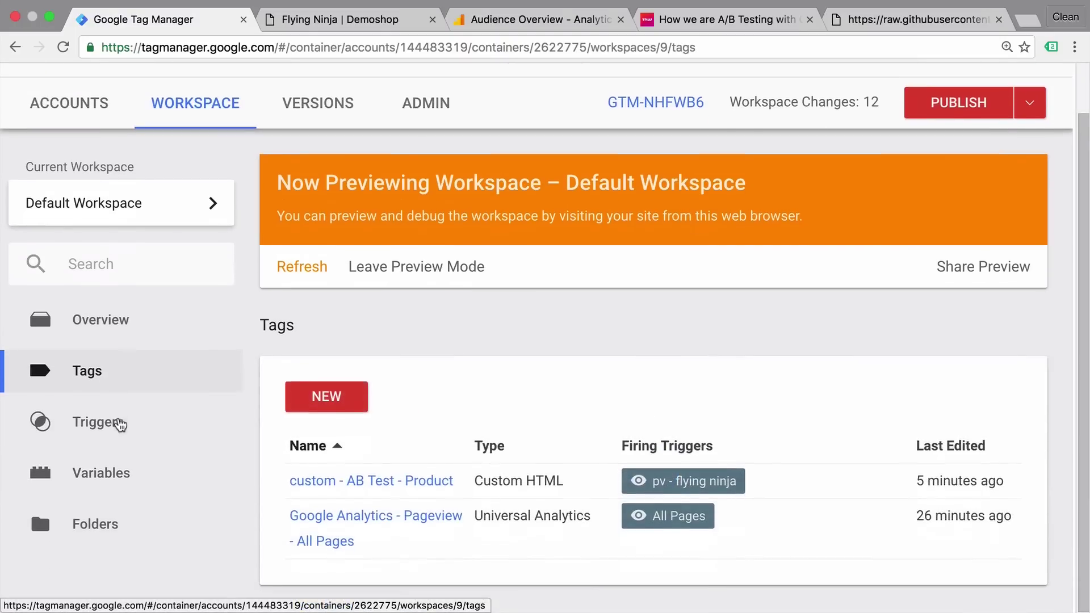
# - Open the AB Test Results custom report in Google Analytics and view its event actions table
pyautogui.press('super+3')
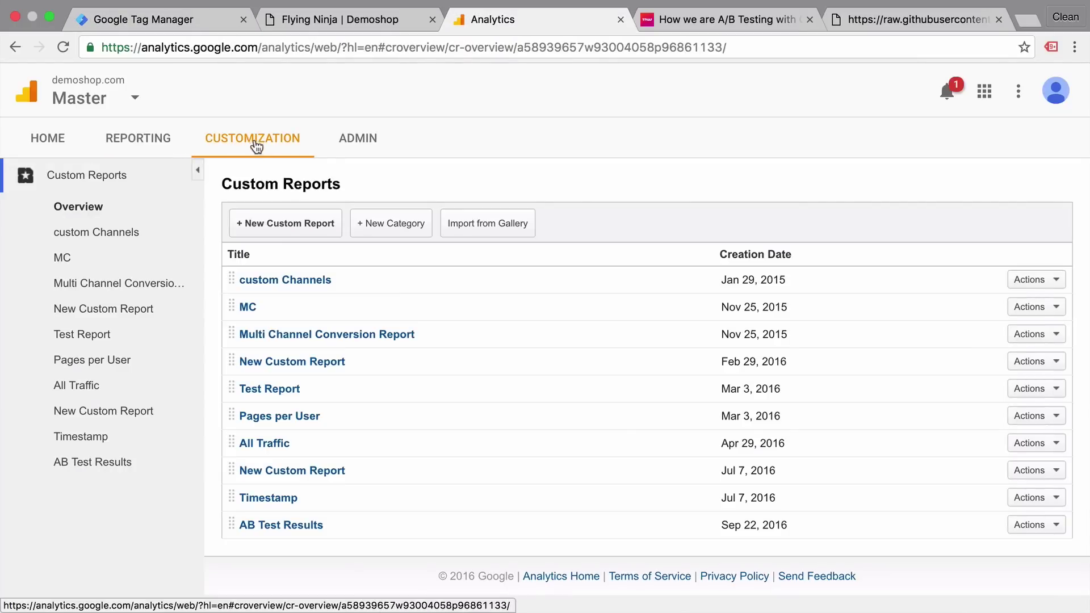
pyautogui.click(304, 526)
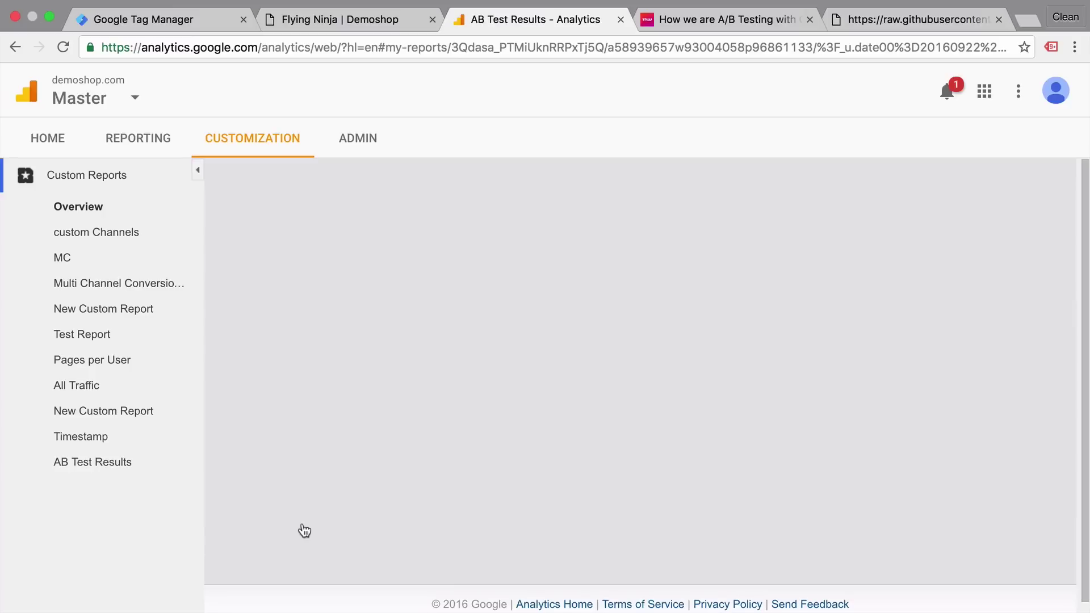
pyautogui.scroll(-5, 366, 459)
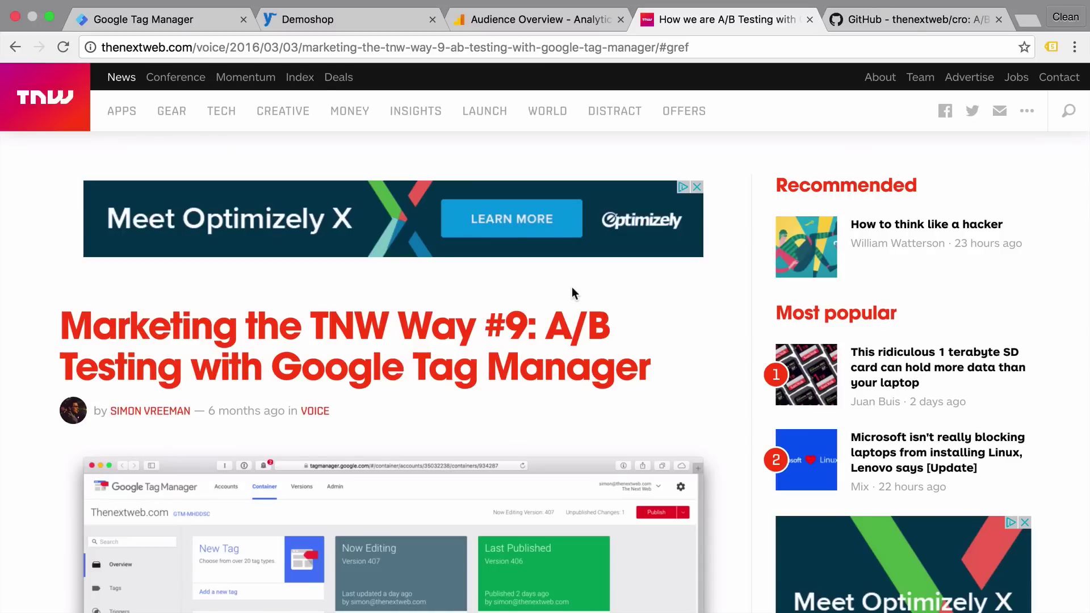
# - Scroll the TNW 'A/B Testing with Google Tag Manager' article past the headline to its intro paragraphs
pyautogui.scroll(-3, 572, 289)
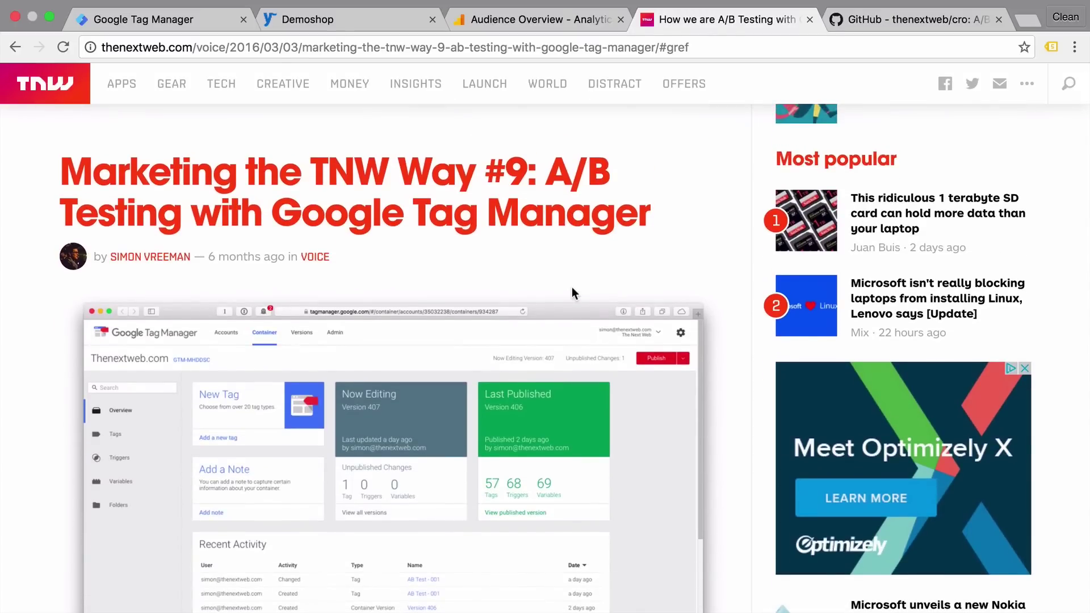
pyautogui.scroll(-7, 571, 288)
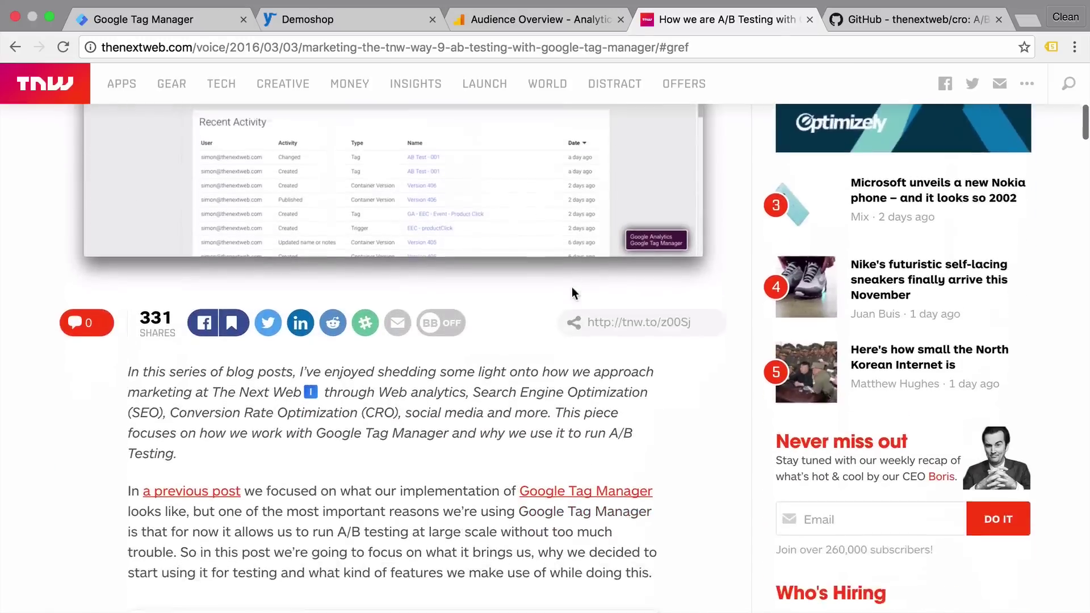
pyautogui.scroll(-4, 571, 290)
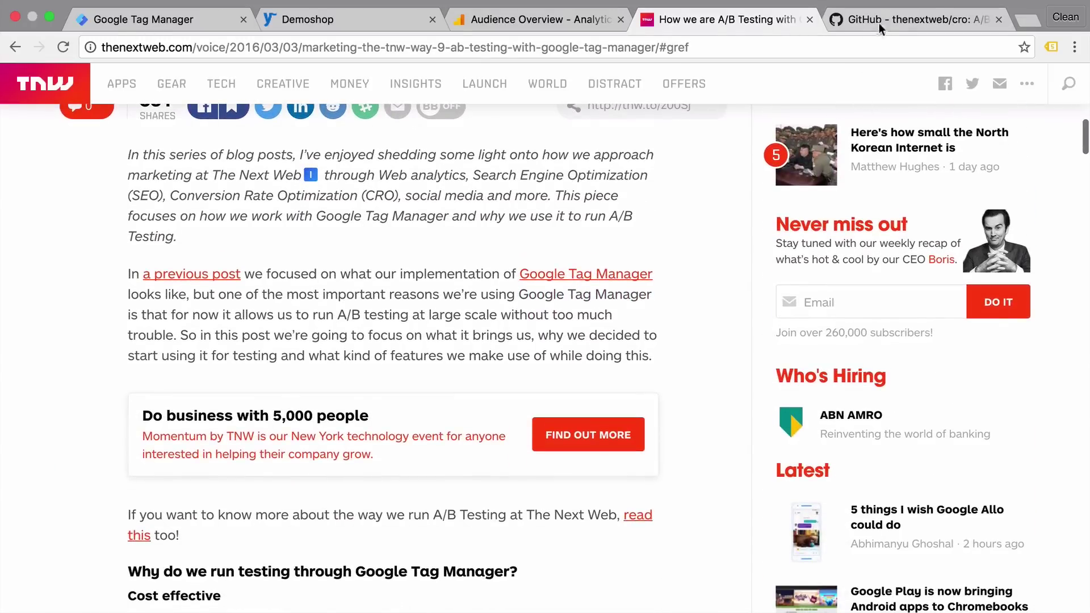
# - Open ab_testing.js from the thenextweb/cro GitHub repository file list
pyautogui.click(880, 21)
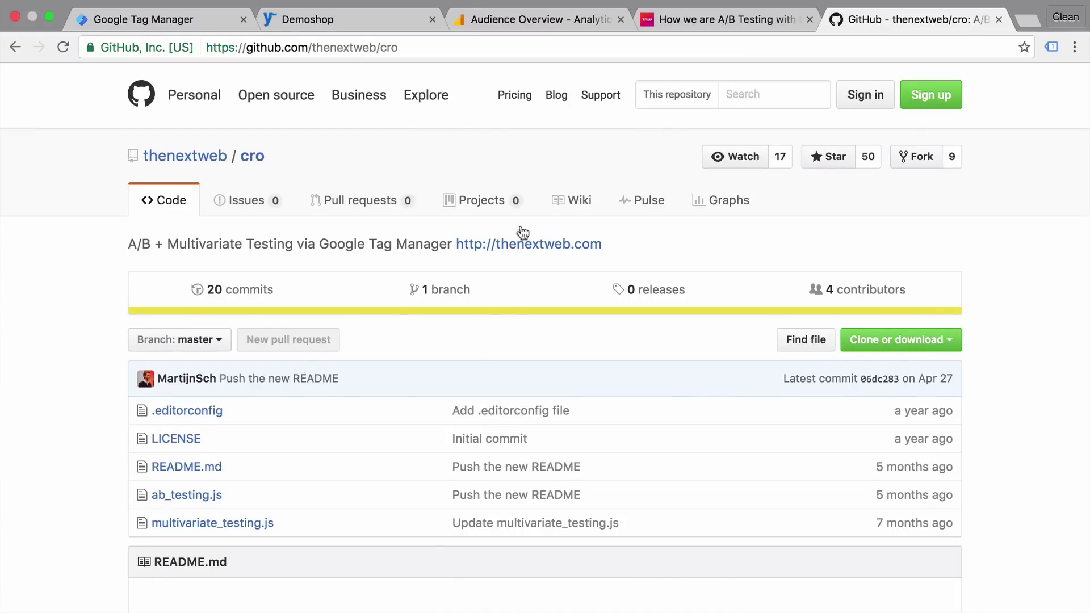
pyautogui.scroll(-2, 316, 443)
pyautogui.click(186, 397)
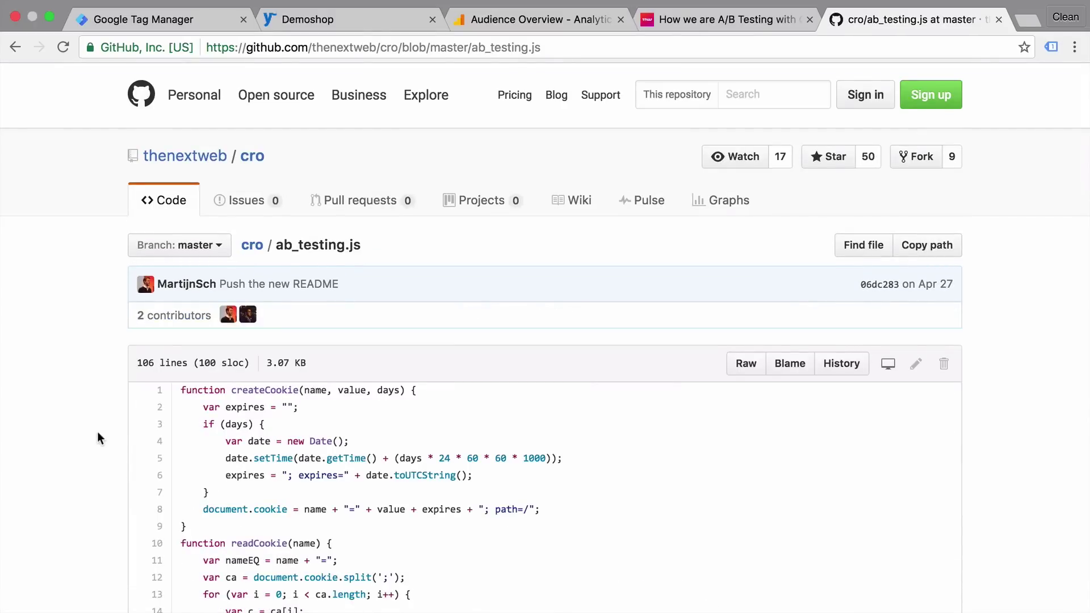
# - Open the Flying Ninja poster product page in Demoshop to see its SALE badge
pyautogui.click(326, 25)
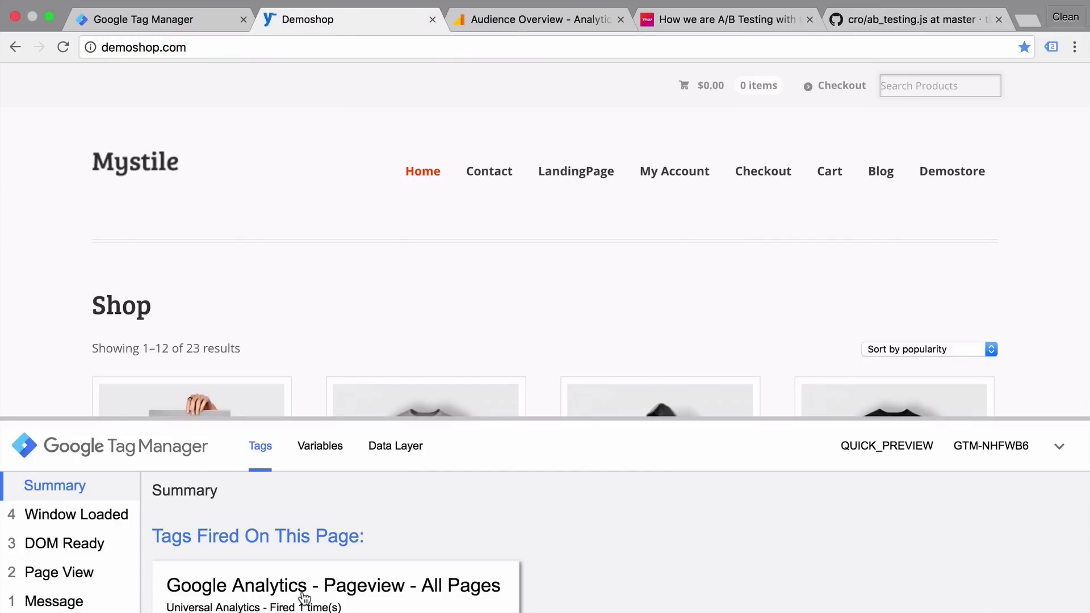
pyautogui.scroll(-3, 321, 171)
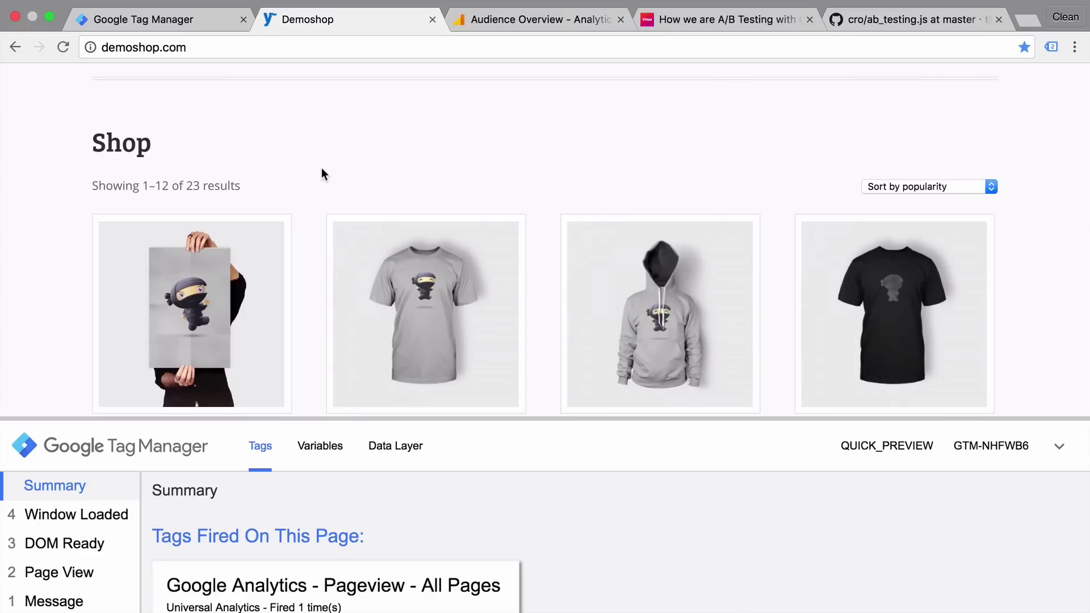
pyautogui.click(155, 275)
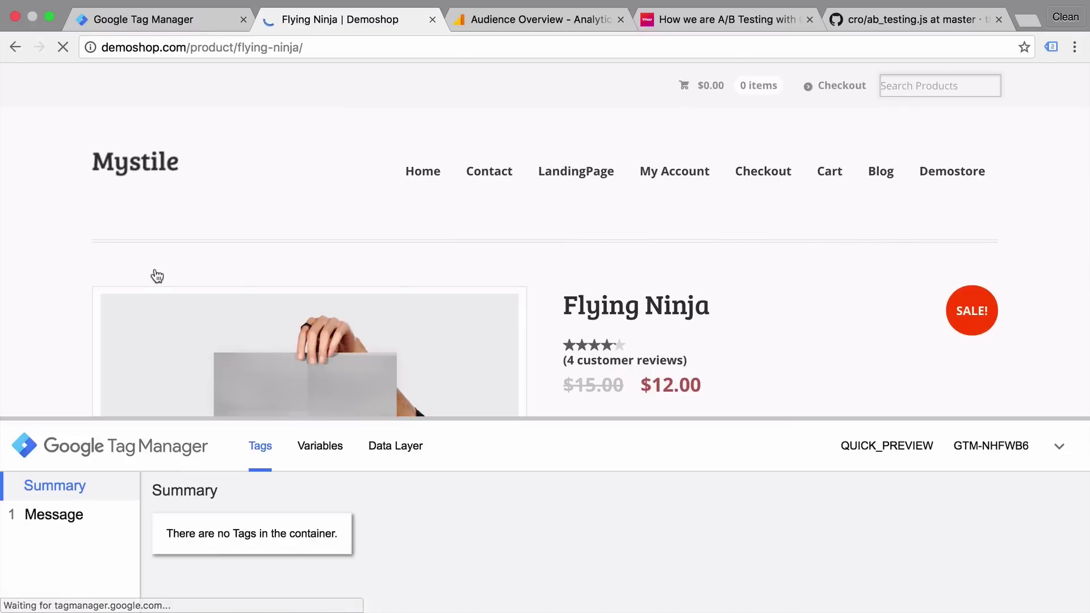
pyautogui.scroll(-5, 155, 275)
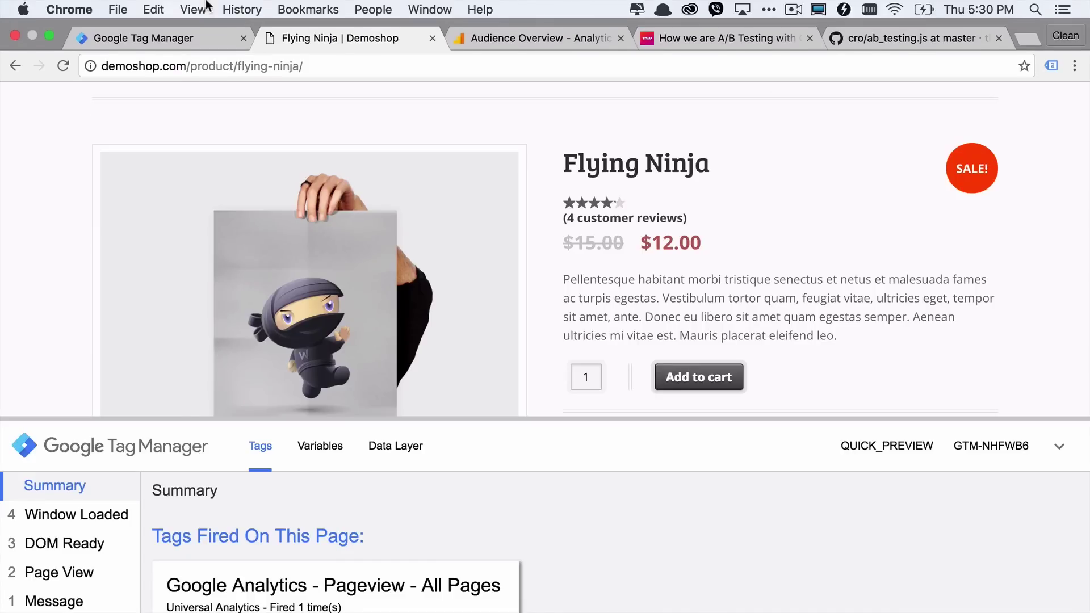
# - Open the JavaScript console and inspect the SALE badge's span.onsale markup and styles
pyautogui.click(197, 10)
pyautogui.moveTo(280, 204)
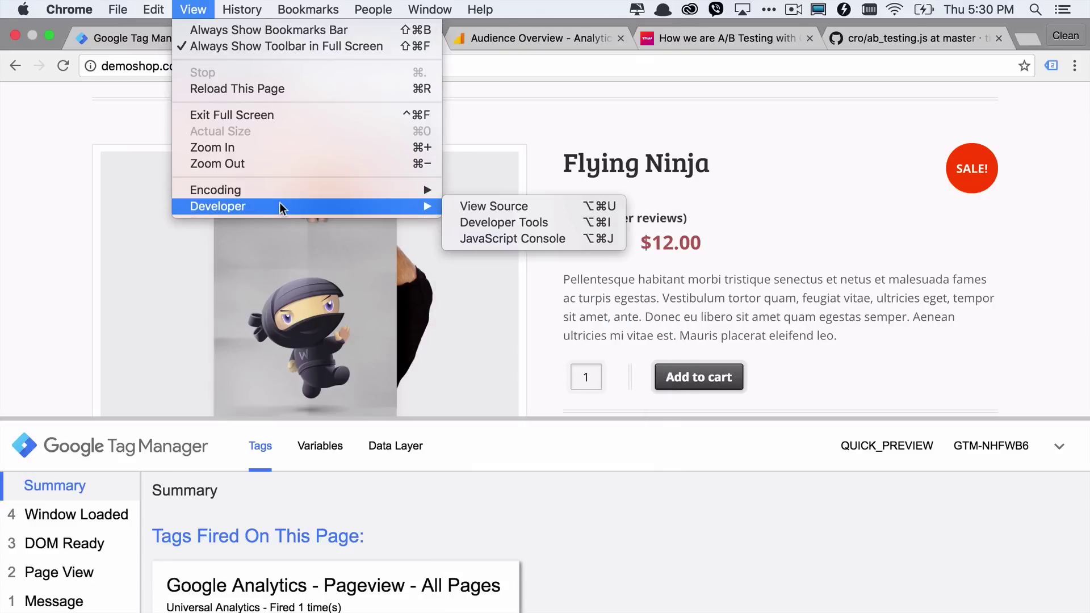
pyautogui.click(519, 239)
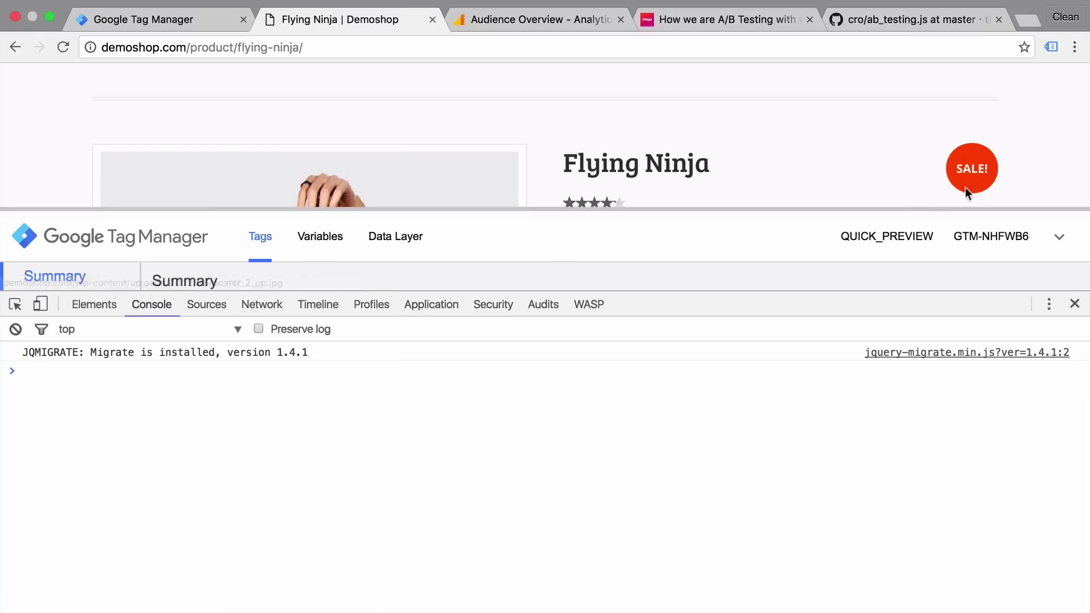
pyautogui.rightClick(972, 156)
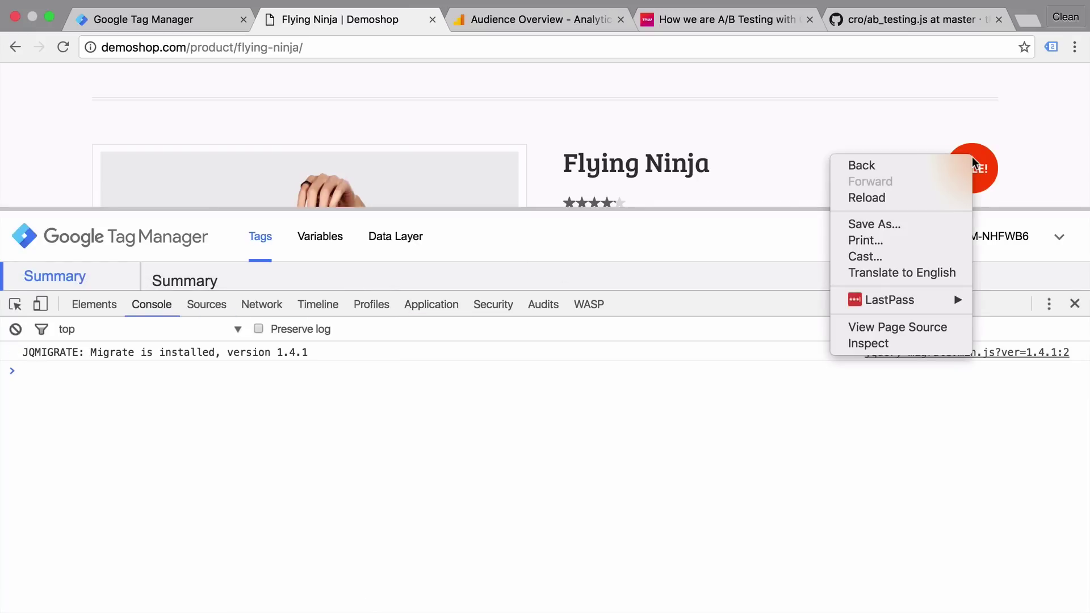
pyautogui.click(907, 344)
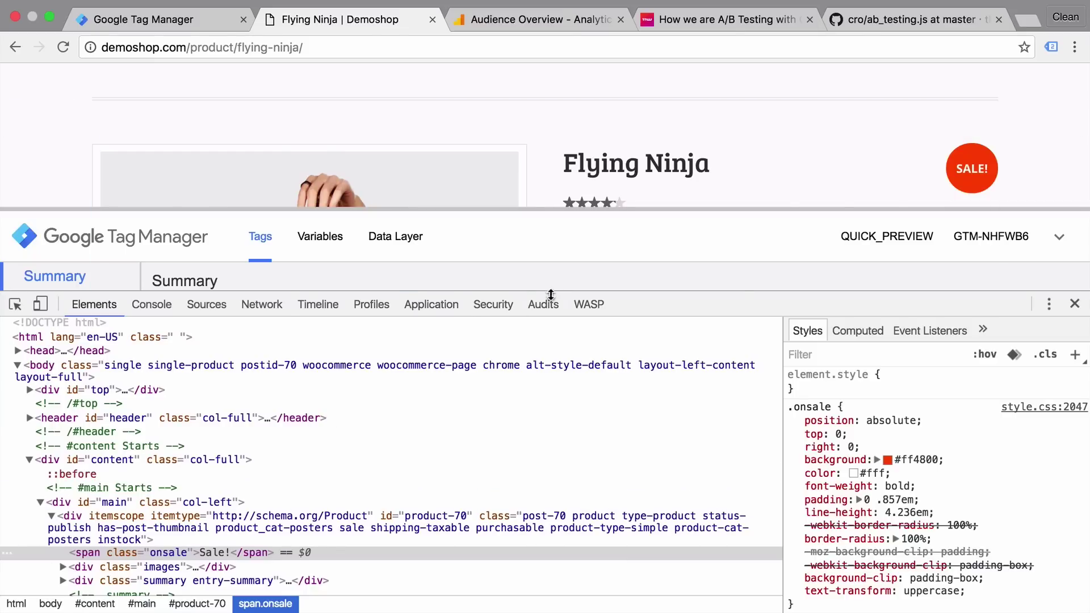
# - In the Console, run document.getElementsByClassName("onsale") to find the badge element
pyautogui.click(157, 306)
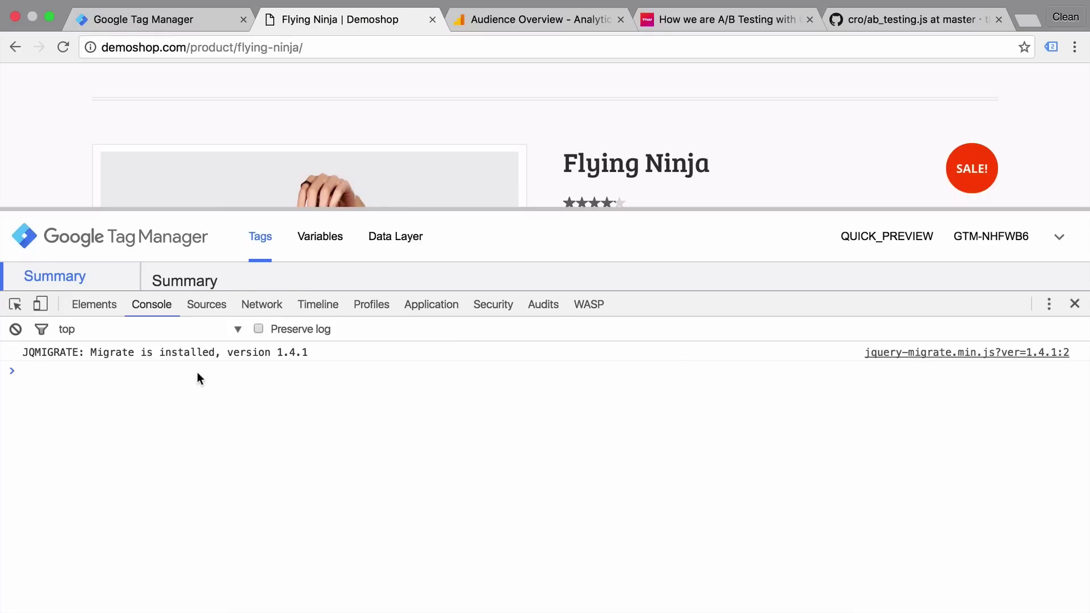
pyautogui.write('documen')
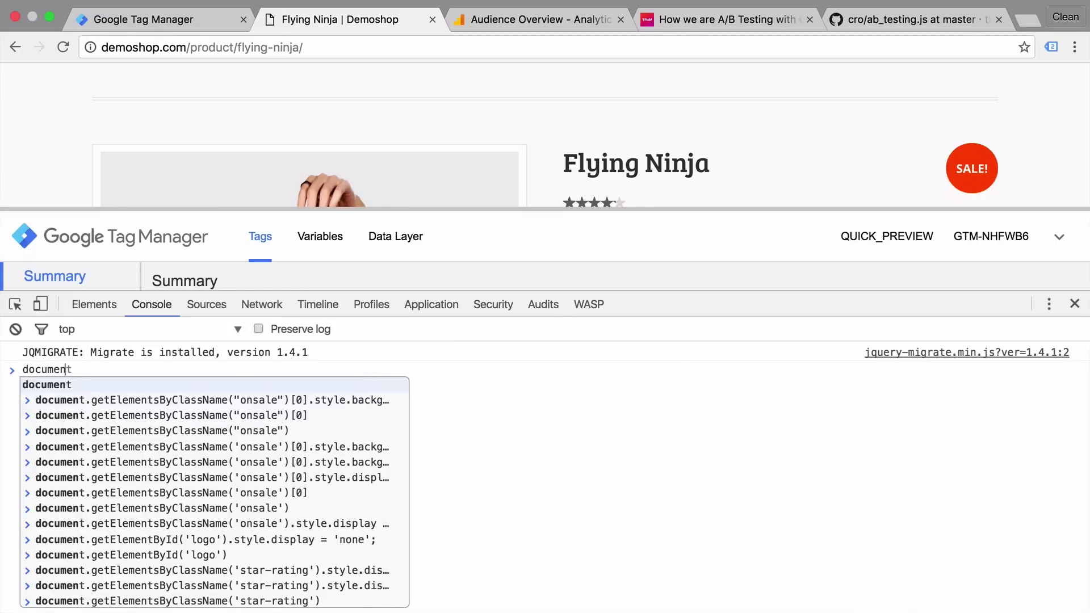
pyautogui.write('t.getElemen')
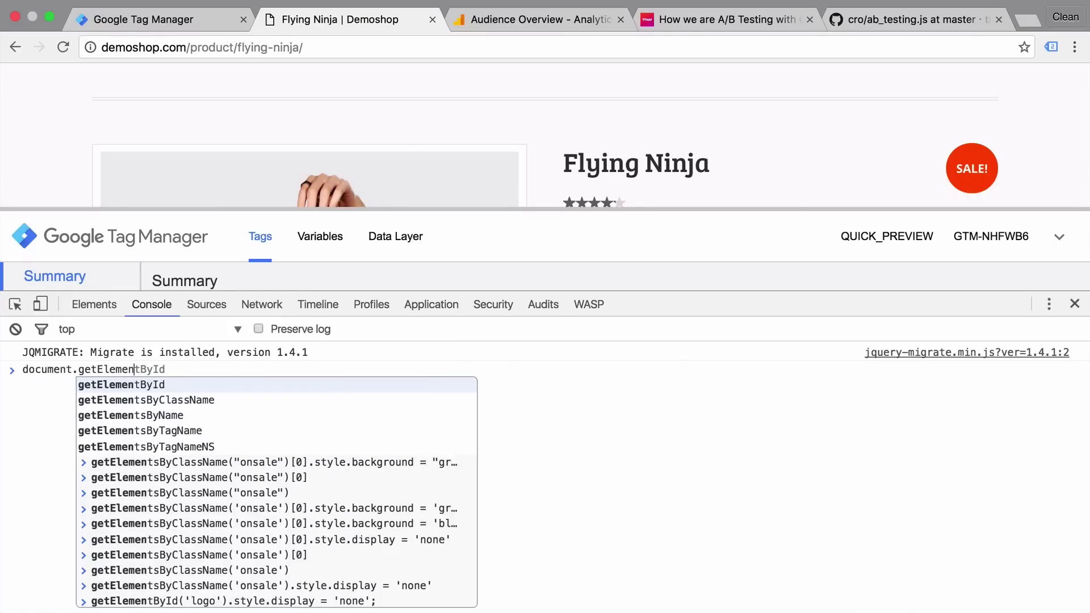
pyautogui.press('Down')
pyautogui.press('Tab')
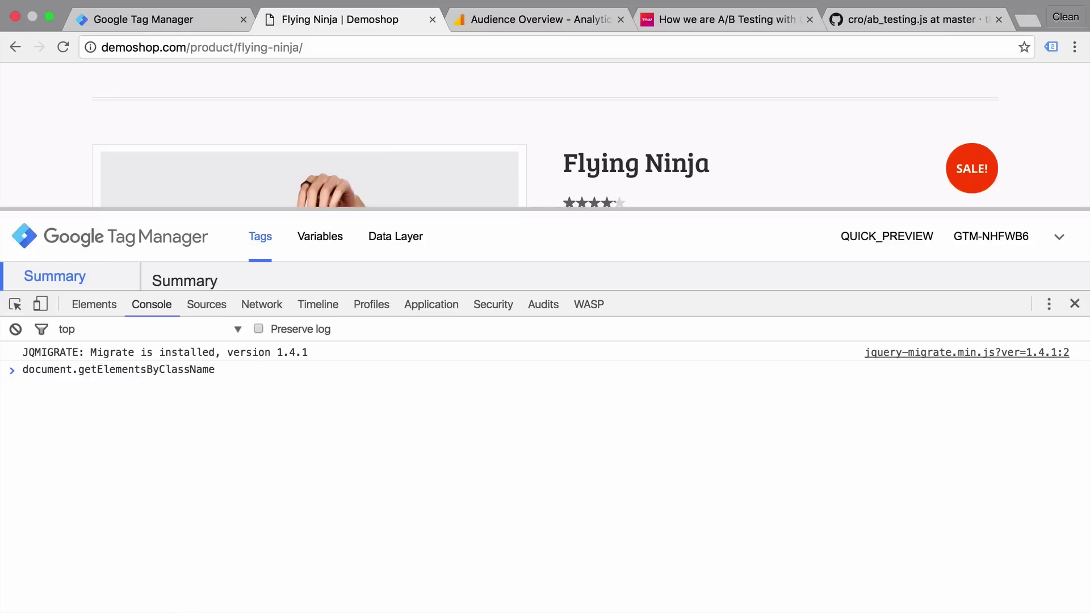
pyautogui.write('()')
pyautogui.write('"')
pyautogui.write('on')
pyautogui.write('sale')
pyautogui.press('Return')
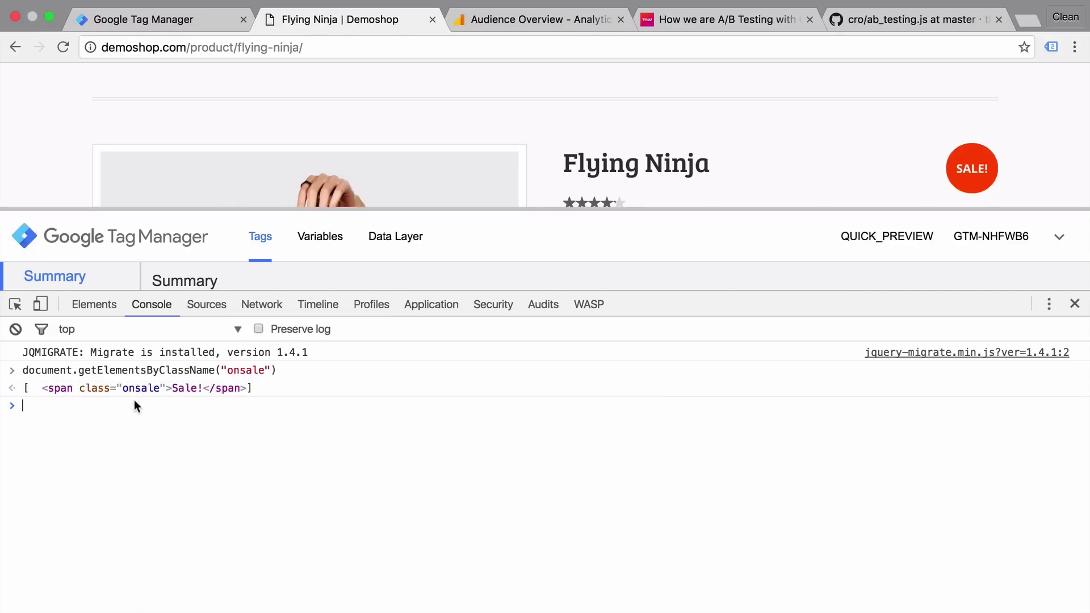
# - Set the first onsale element's style.background to "green", turning the SALE badge green
pyautogui.press('Up')
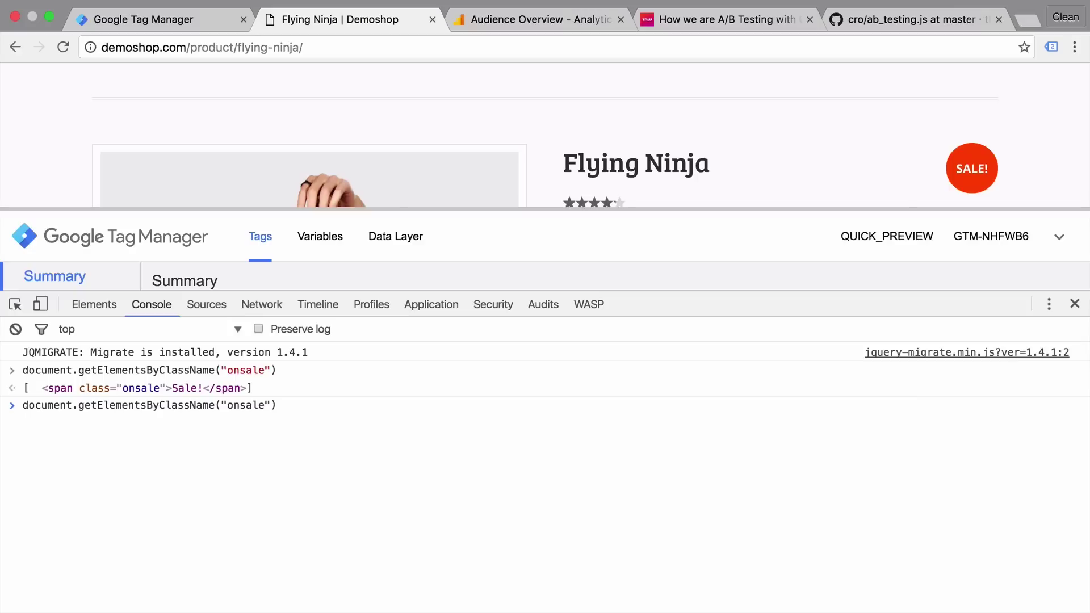
pyautogui.write('[0].sty')
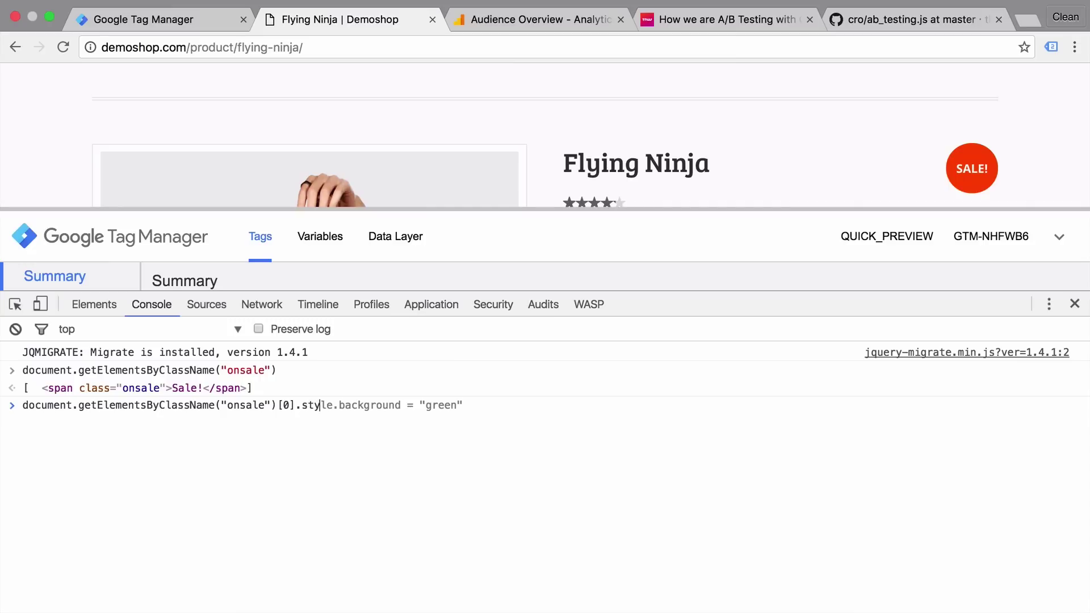
pyautogui.write('le.')
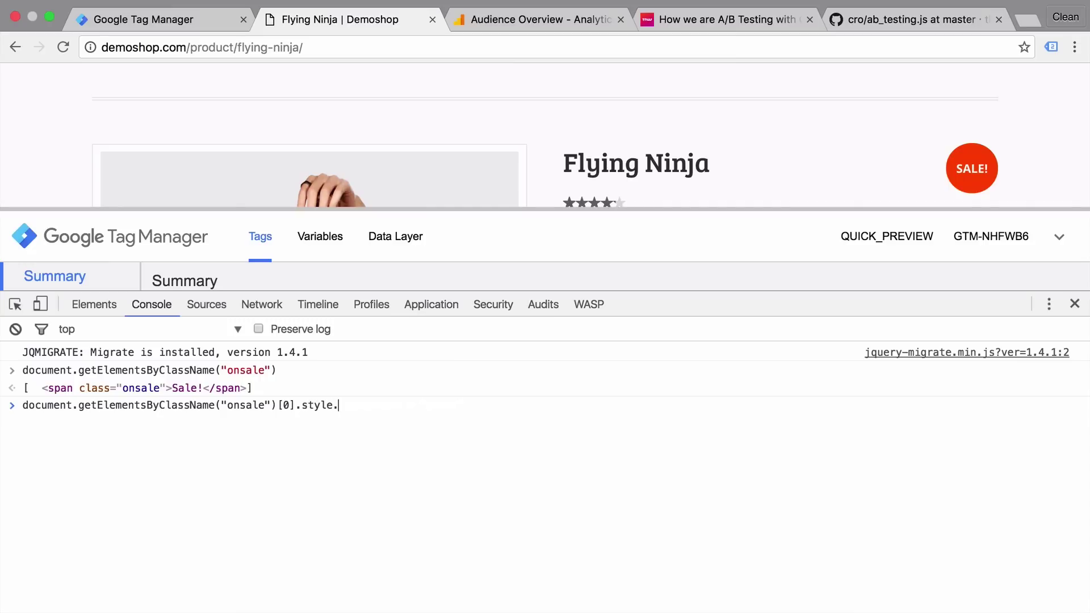
pyautogui.write('ba')
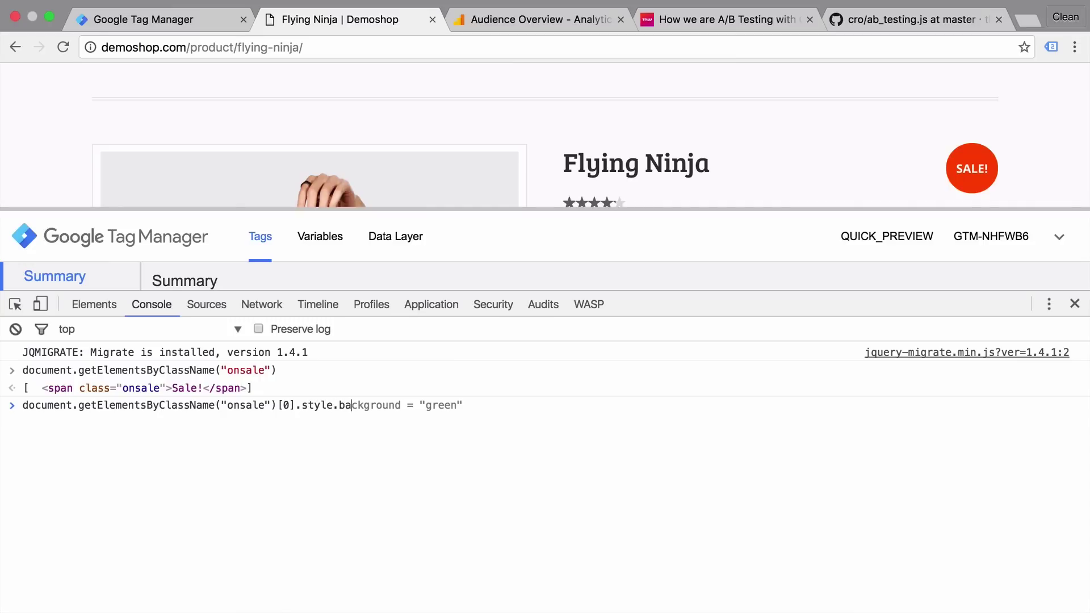
pyautogui.write('ckground = "green')
pyautogui.press('Return')
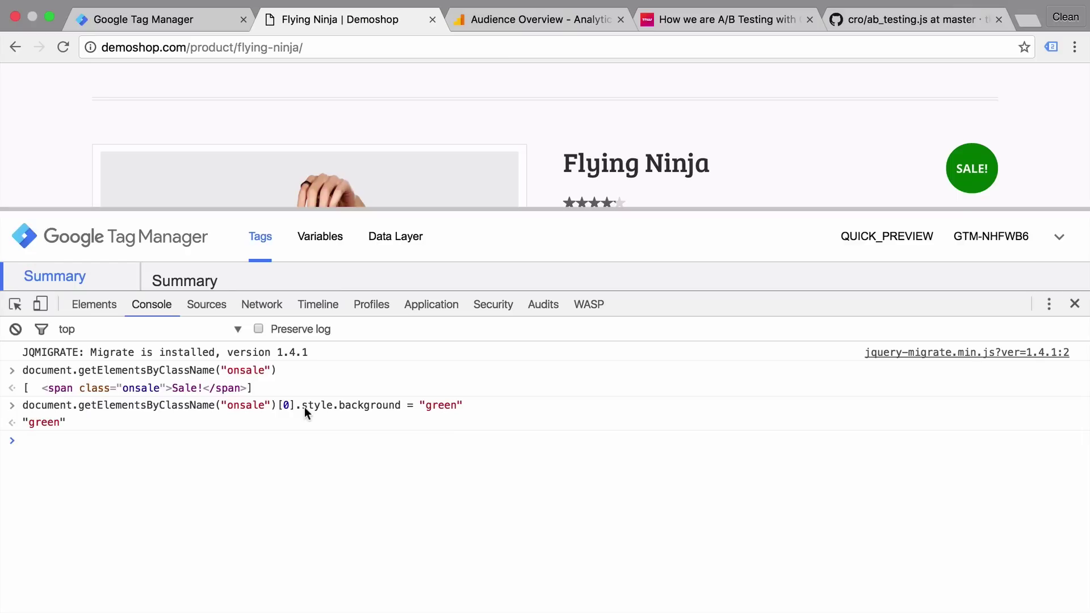
# - Enable the Random Number built-in variable under Utilities in the GTM workspace's Variables
pyautogui.click(889, 25)
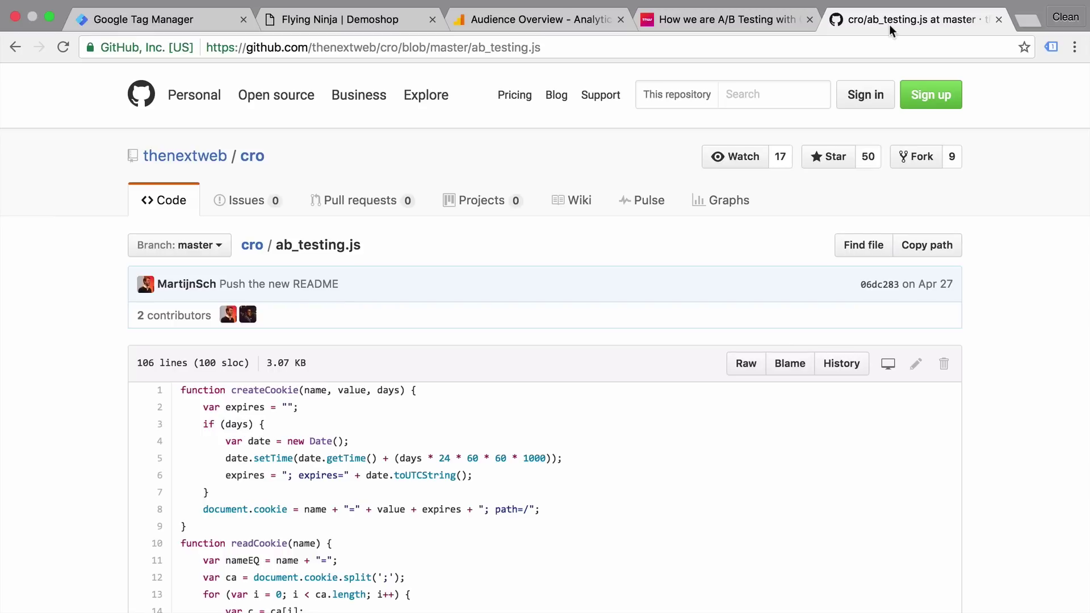
pyautogui.click(164, 19)
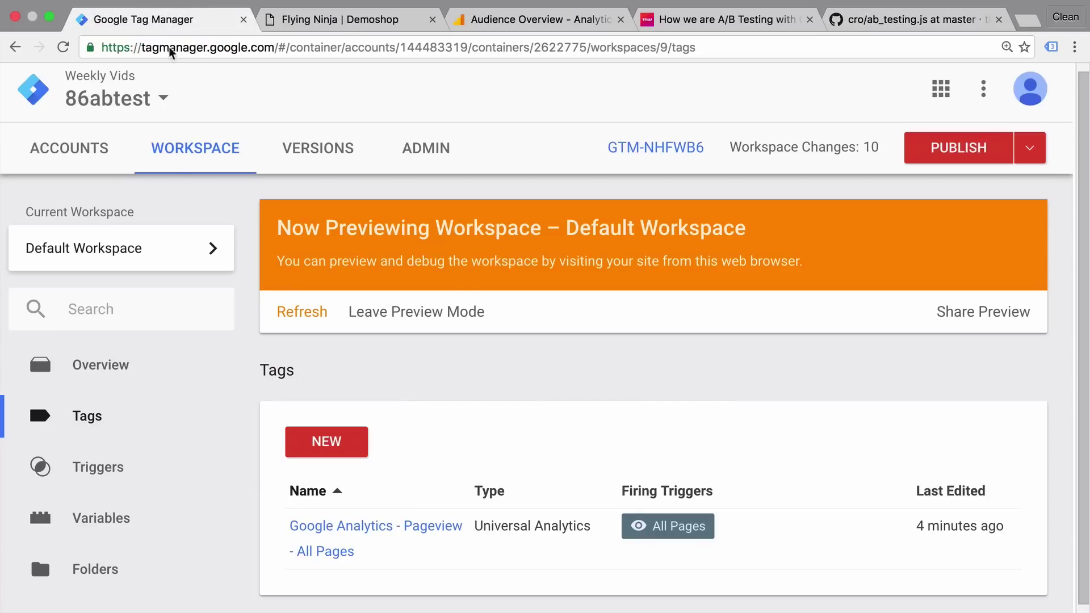
pyautogui.scroll(-1, 181, 245)
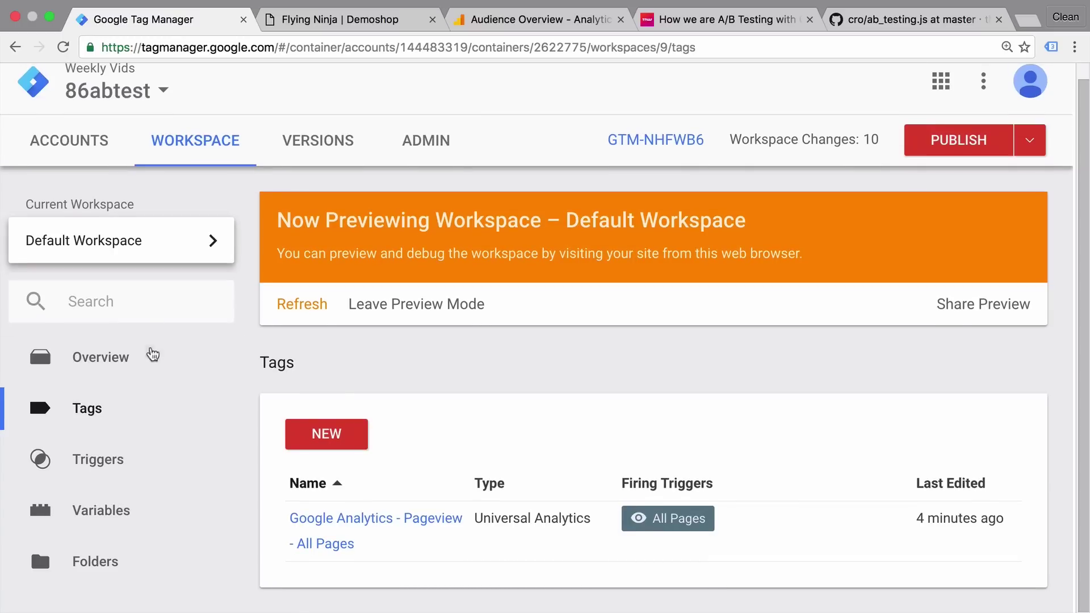
pyautogui.click(103, 509)
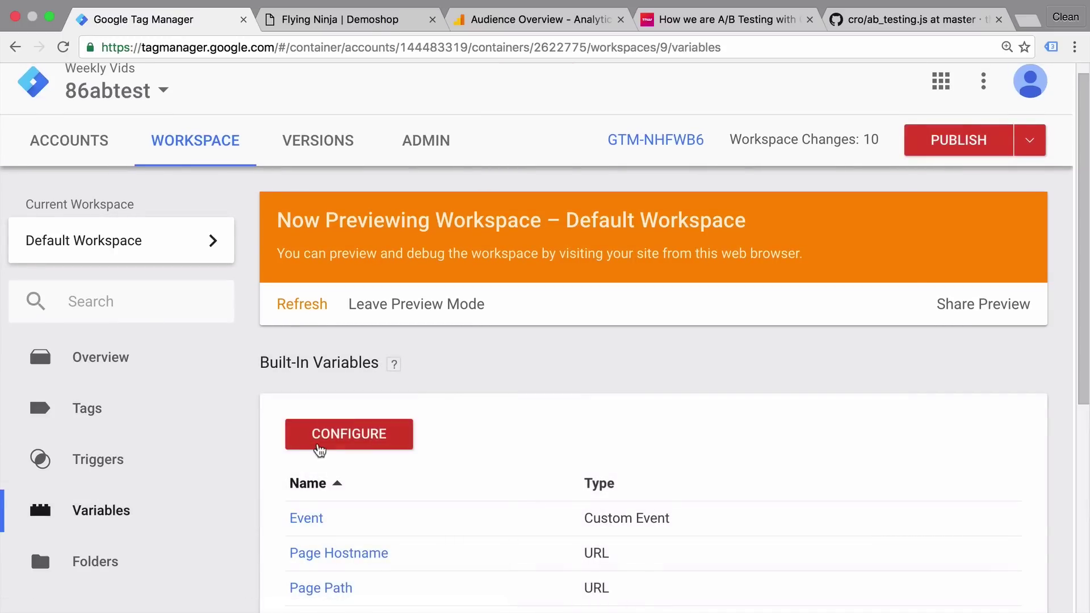
pyautogui.click(318, 445)
pyautogui.scroll(-5, 647, 321)
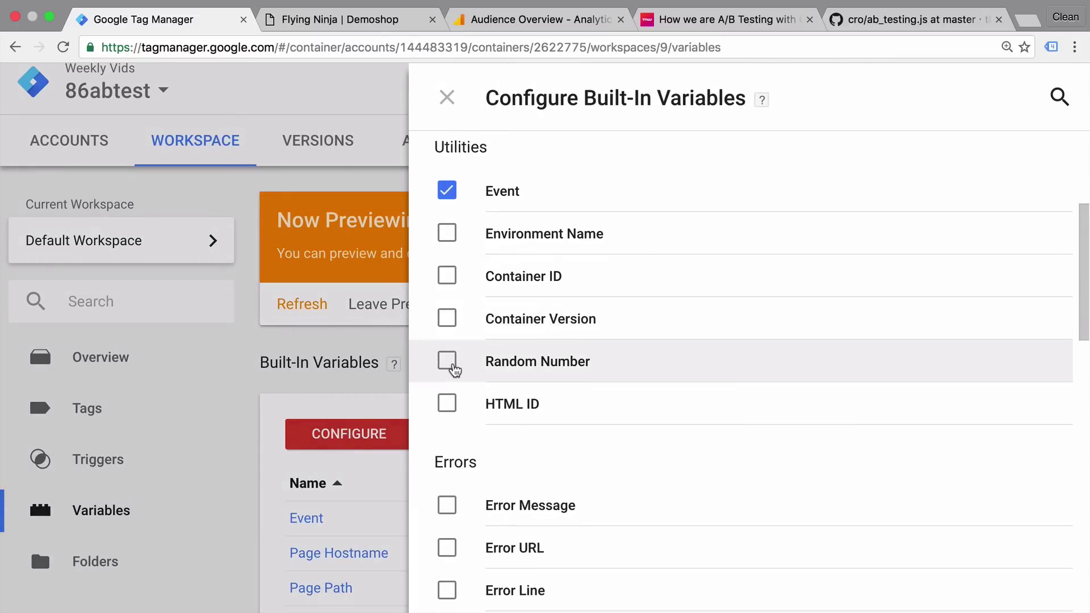
pyautogui.click(454, 368)
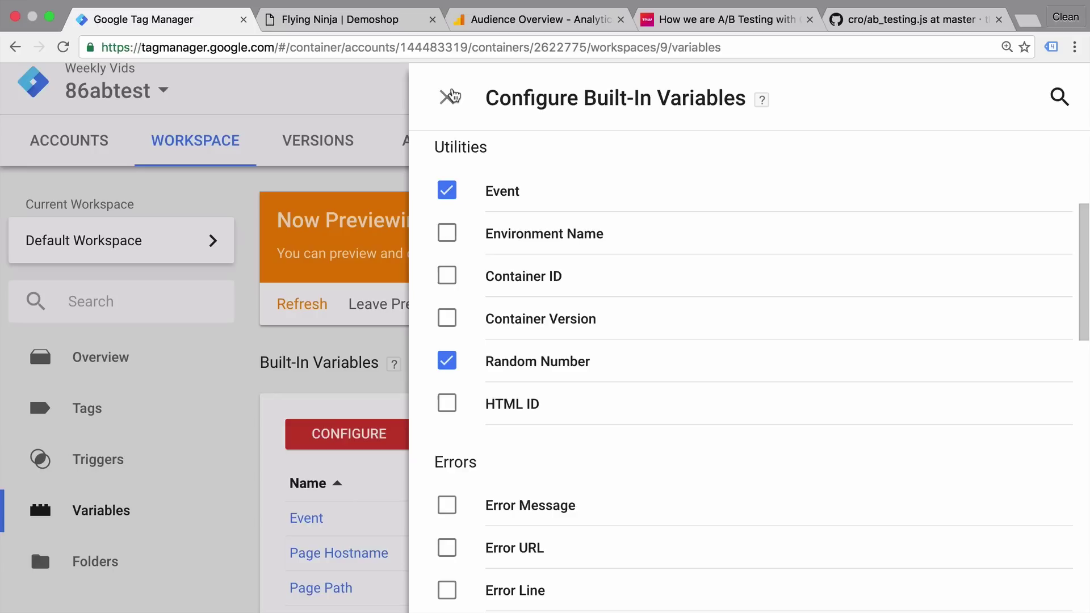
pyautogui.click(448, 97)
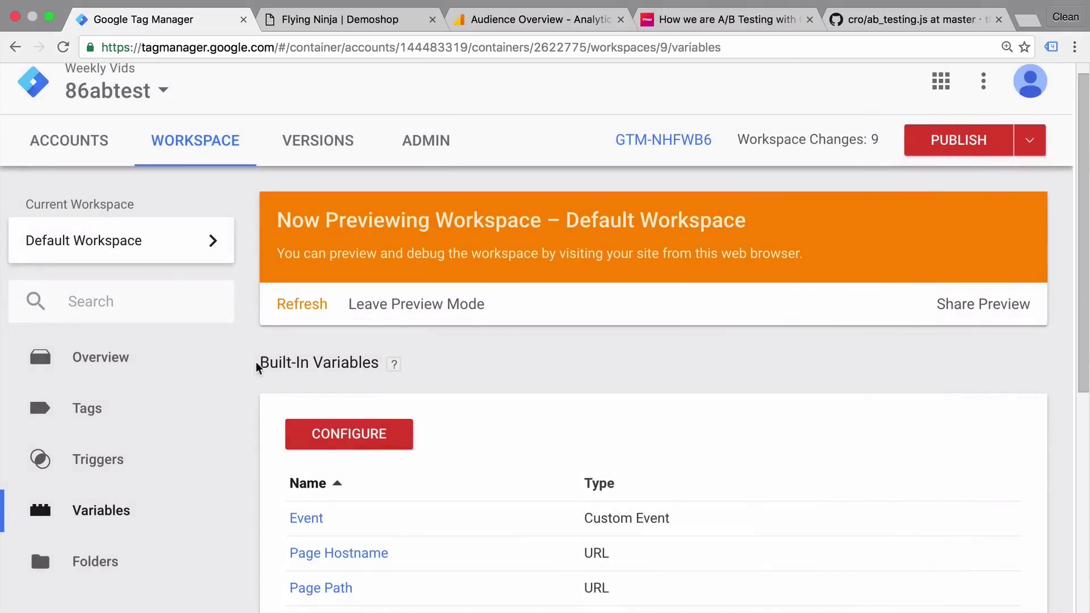
# - Create a new tag named 'custom - AB Test - Product' of type Custom HTML
pyautogui.click(142, 401)
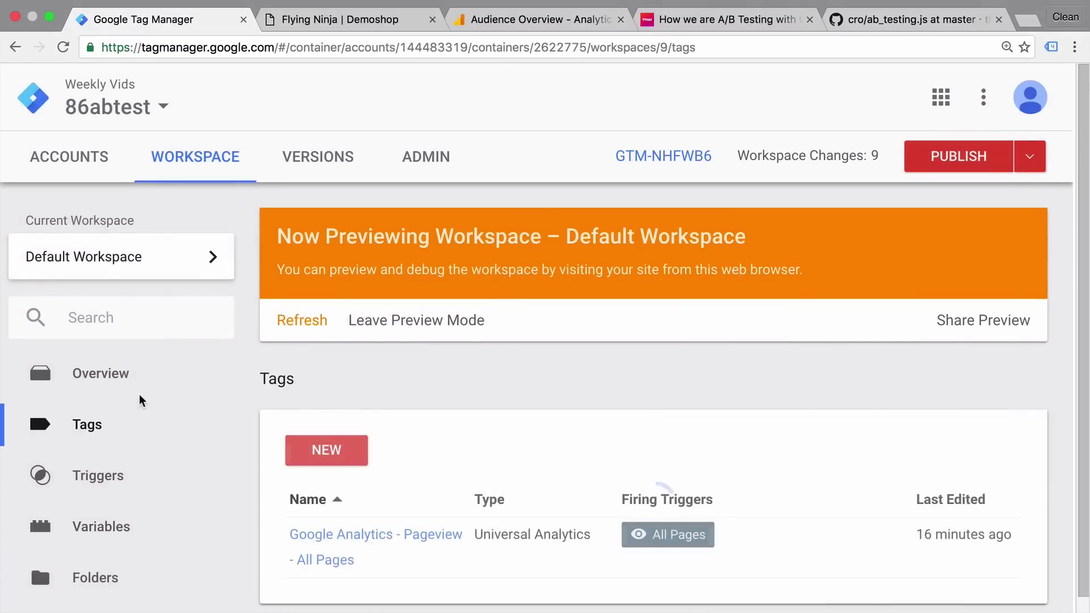
pyautogui.click(332, 457)
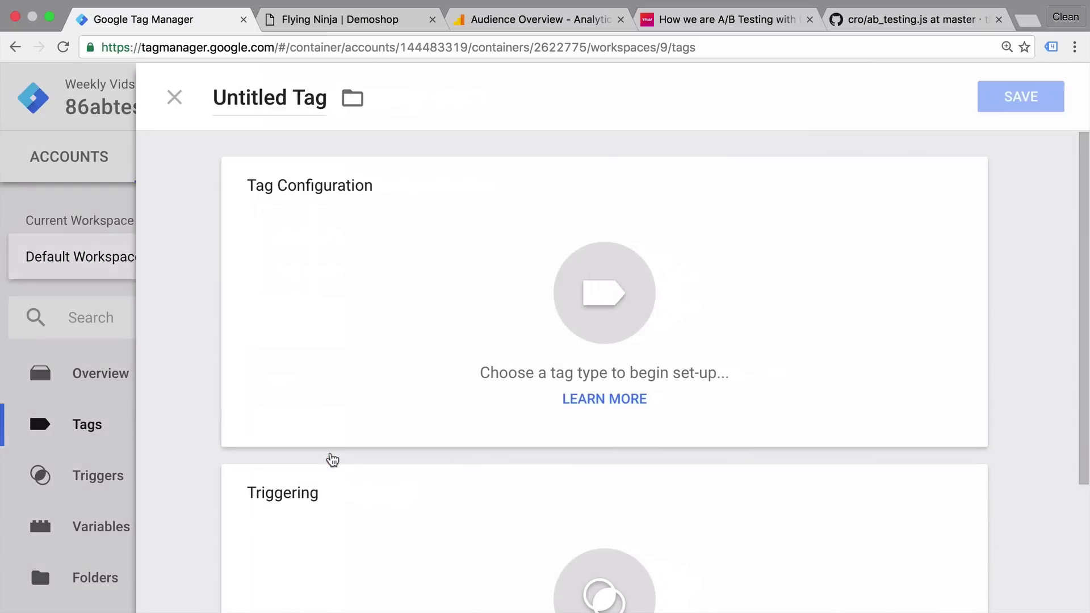
pyautogui.tripleClick(276, 88)
pyautogui.write('cu')
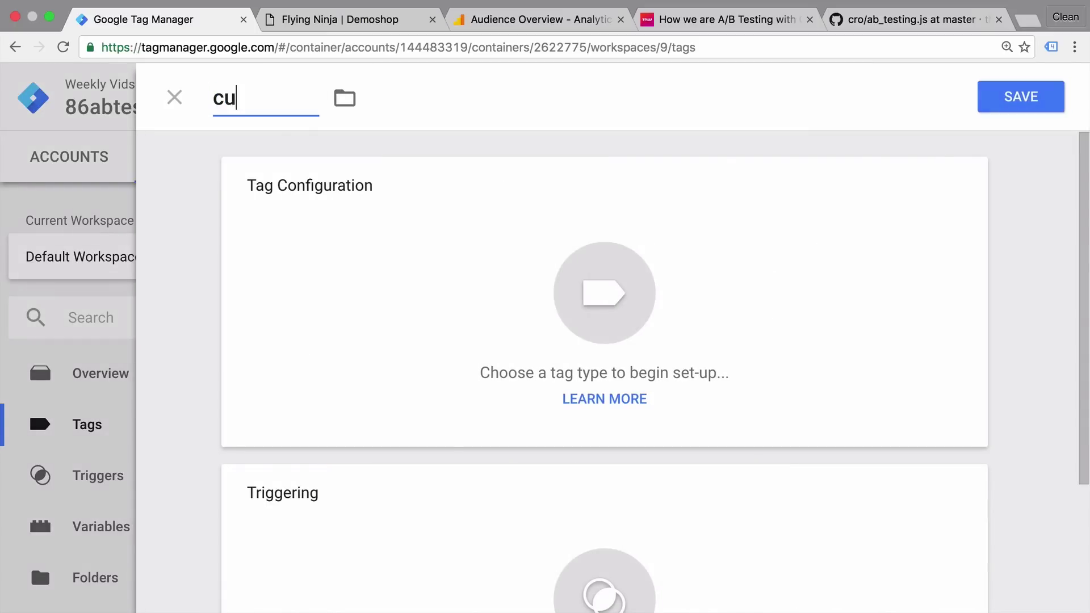
pyautogui.write('stom - AB T')
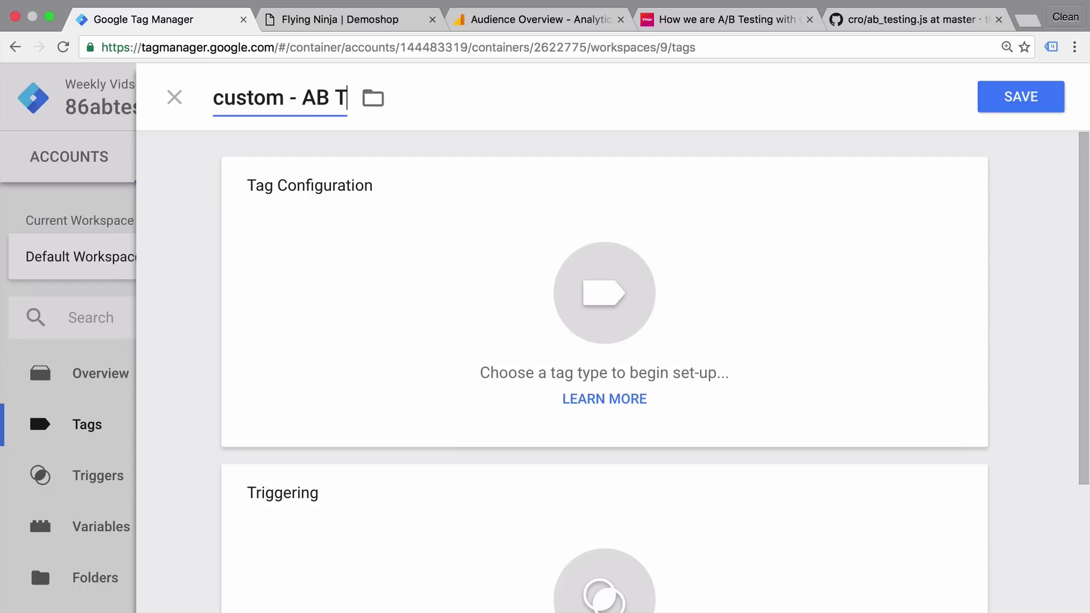
pyautogui.write('est - Product')
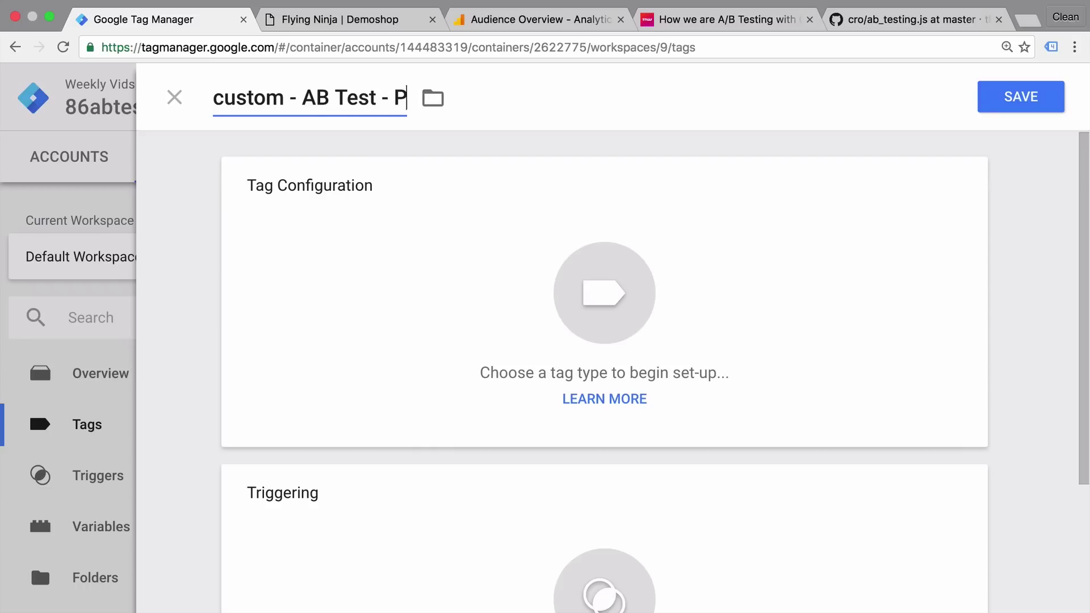
pyautogui.click(340, 277)
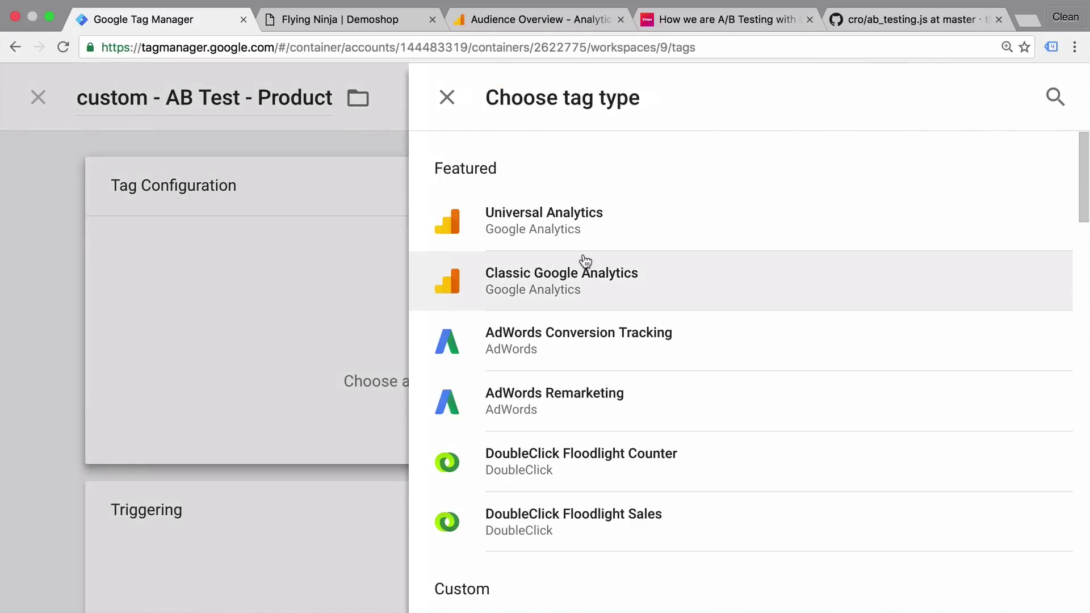
pyautogui.scroll(-5, 582, 262)
pyautogui.click(544, 321)
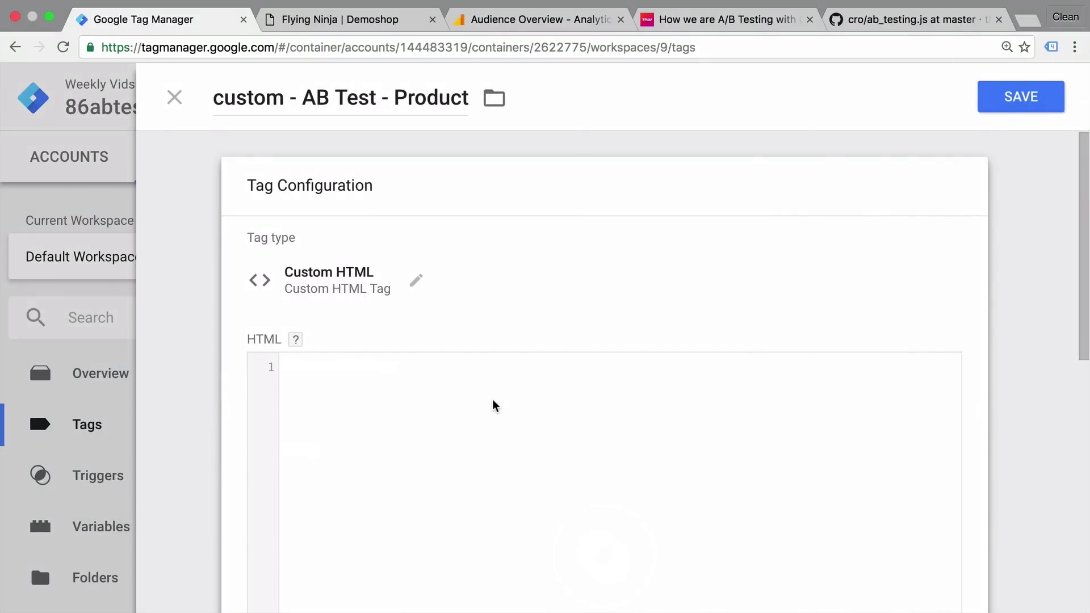
# - Open the raw ab_testing.js on GitHub, select all its code, and return to the tag editor
pyautogui.click(871, 19)
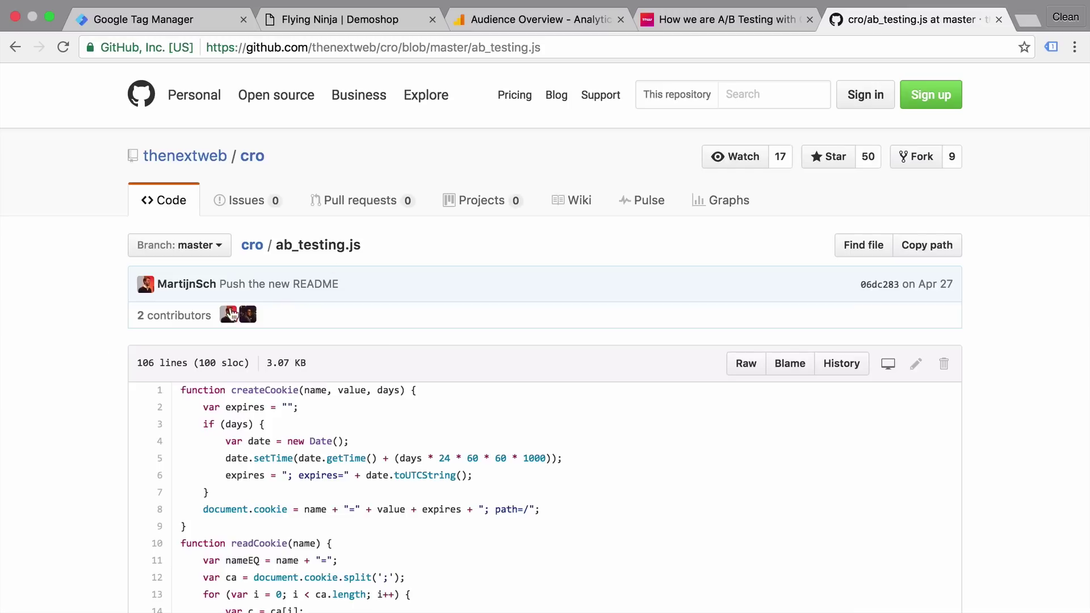
pyautogui.click(749, 362)
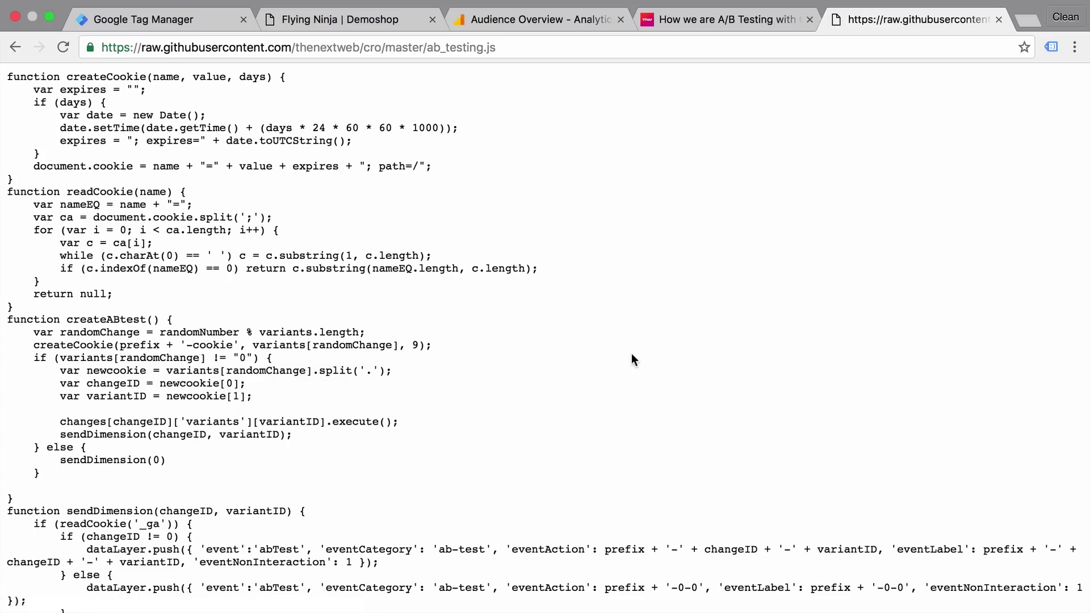
pyautogui.press('super+a')
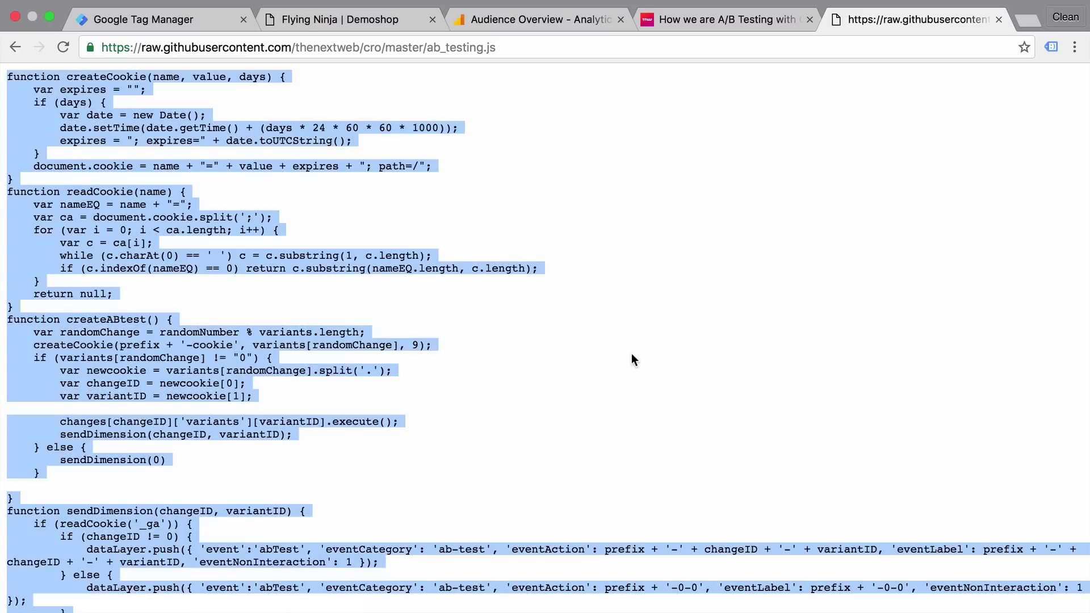
pyautogui.click(142, 19)
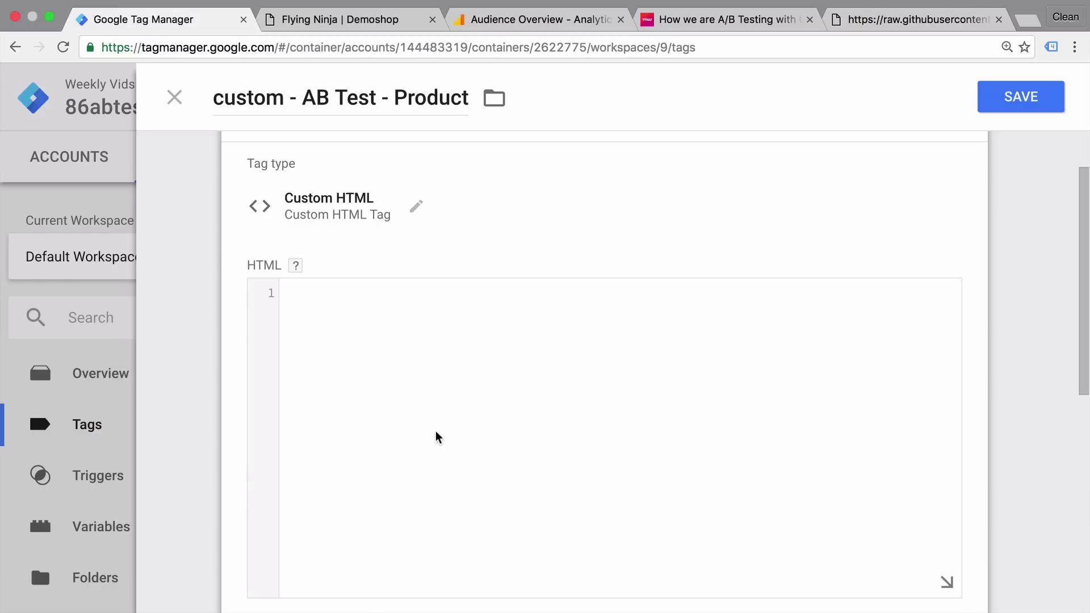
# - Paste the ab_testing.js code between <script> and </script> tags in the HTML box
pyautogui.write('<>script')
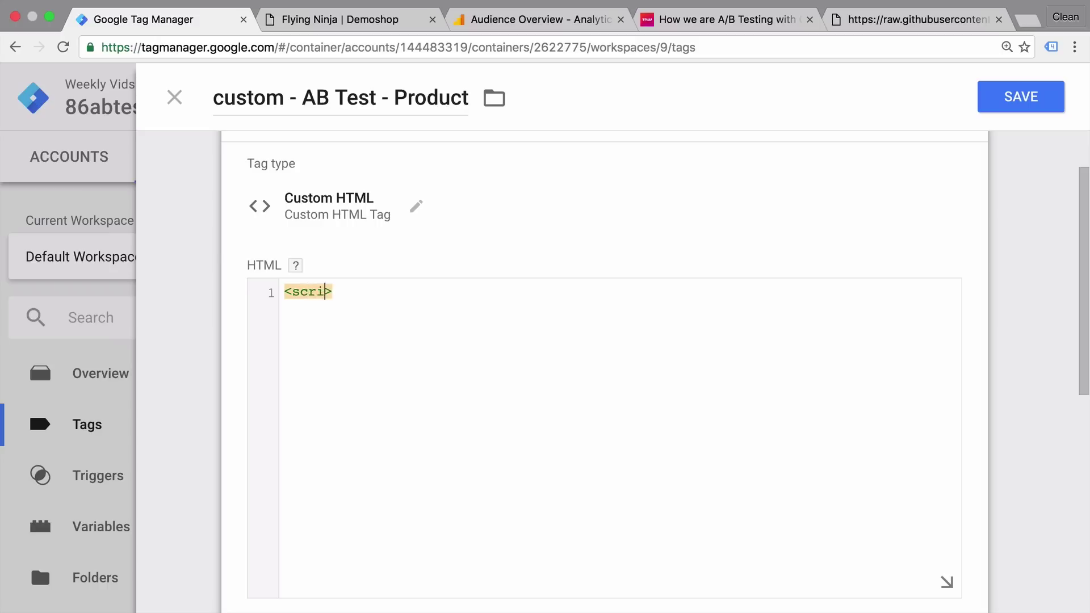
pyautogui.press('Return')
pyautogui.press('Return')
pyautogui.write('<>')
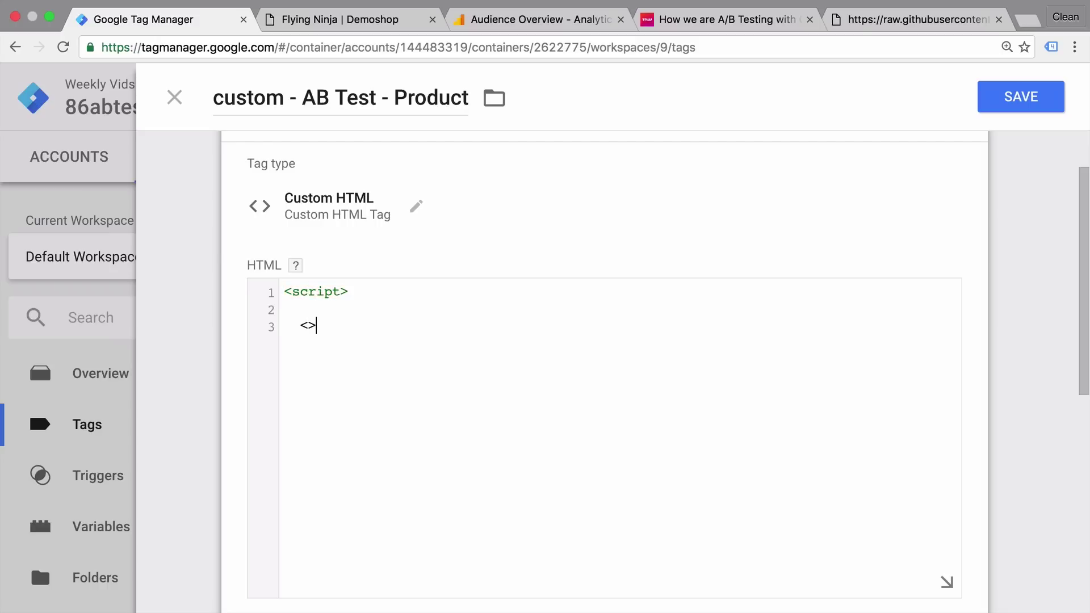
pyautogui.write('/script')
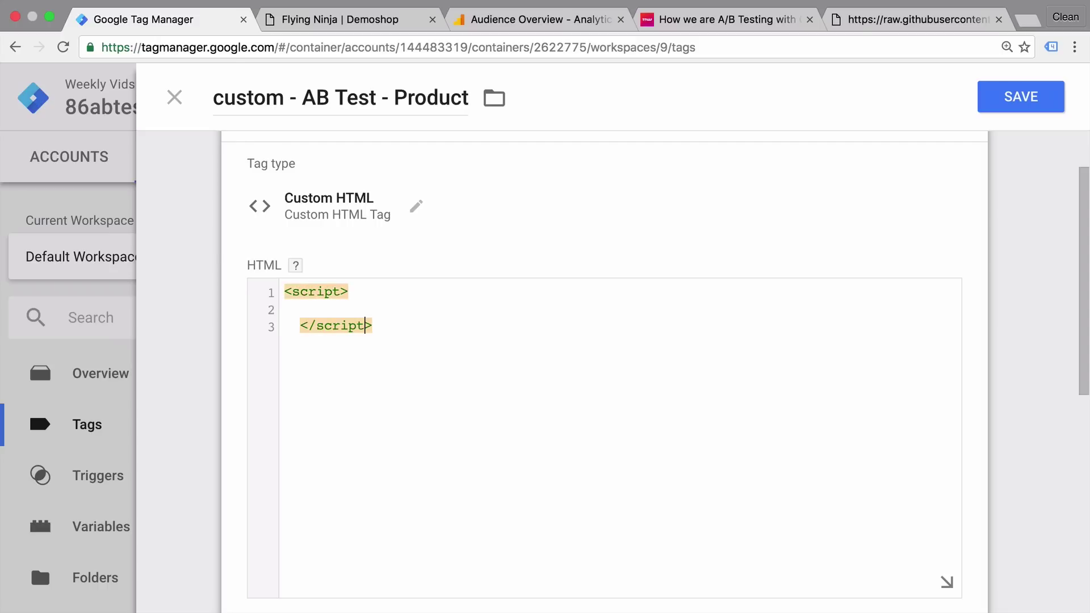
pyautogui.press('Up')
pyautogui.press('super+v')
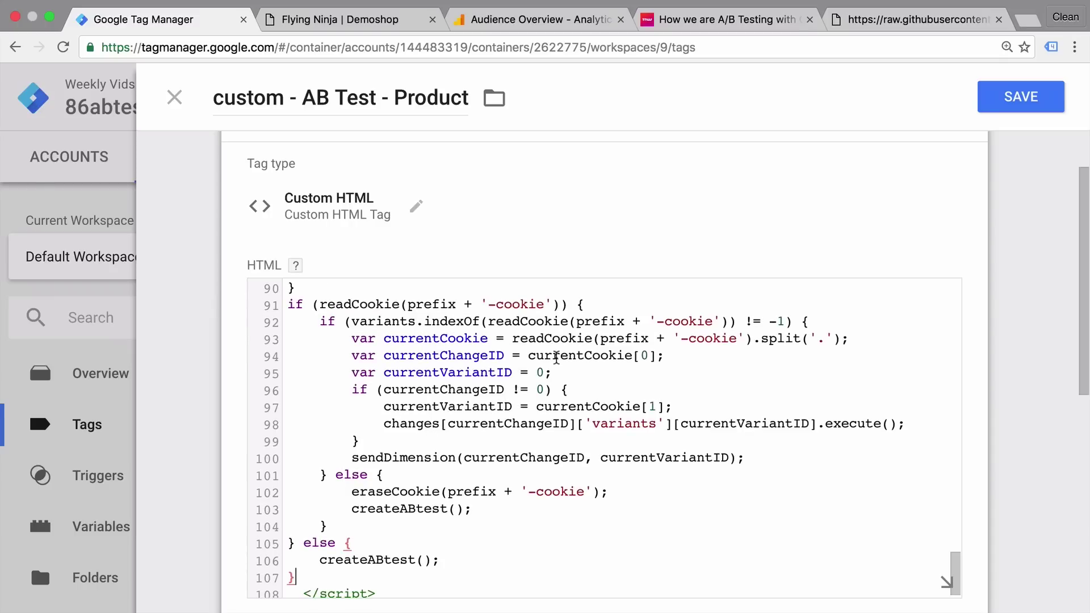
# - Scroll through the pasted code to check it, including var randomNumber = {{Random Number}}
pyautogui.scroll(20, 557, 358)
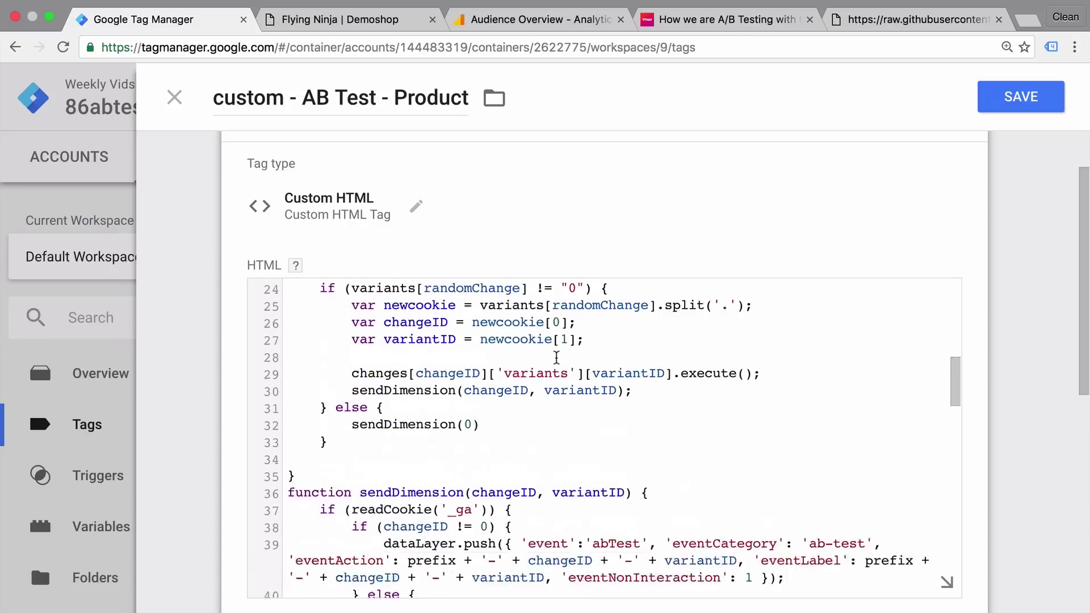
pyautogui.scroll(5, 557, 358)
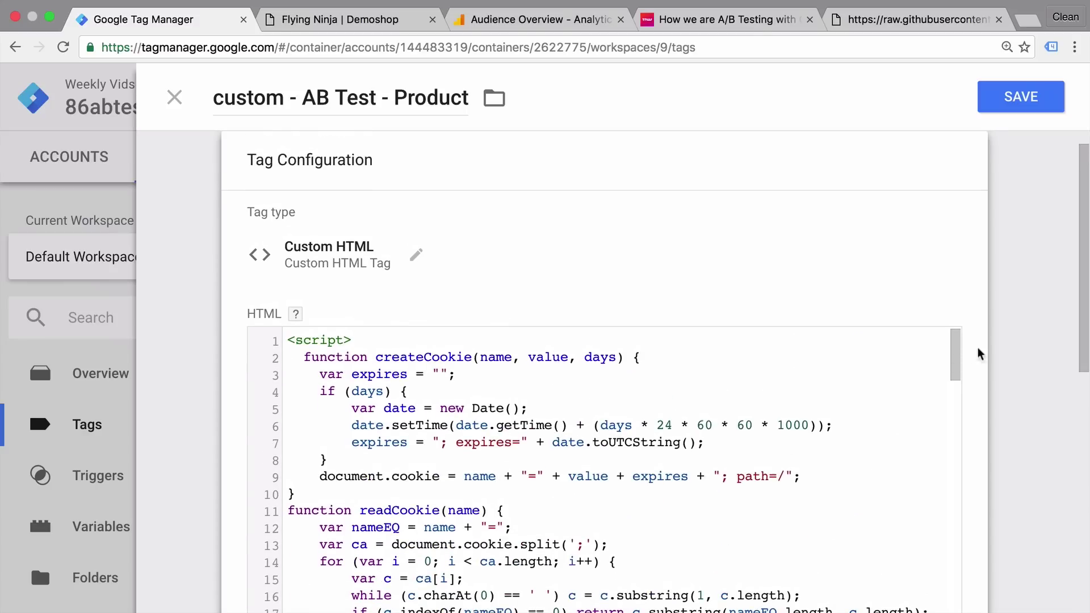
pyautogui.scroll(-4, 1031, 347)
pyautogui.scroll(2, 1031, 347)
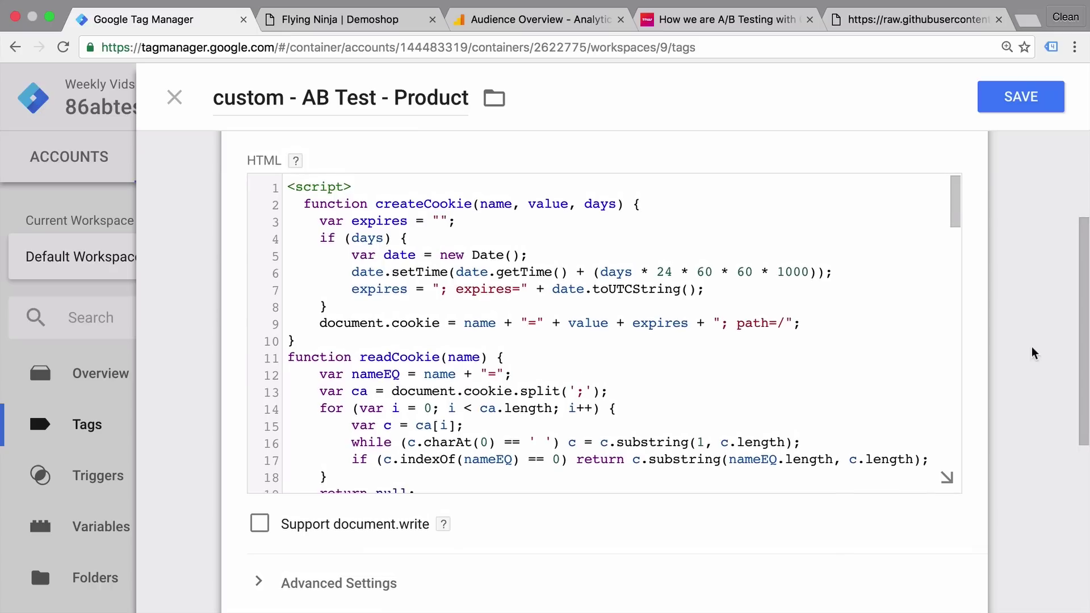
pyautogui.scroll(-1, 1032, 348)
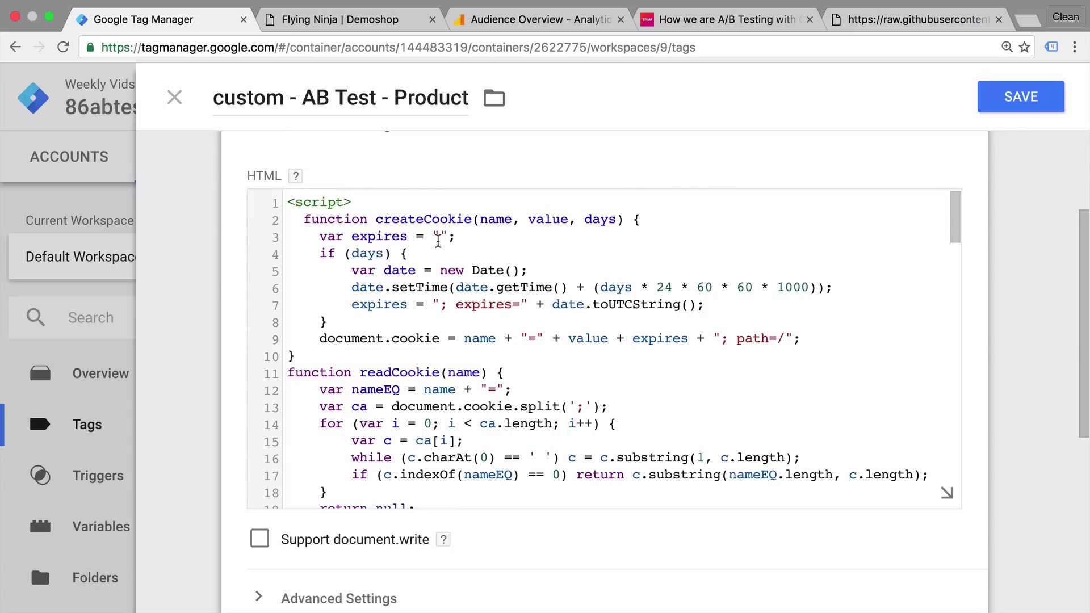
pyautogui.scroll(-5, 437, 241)
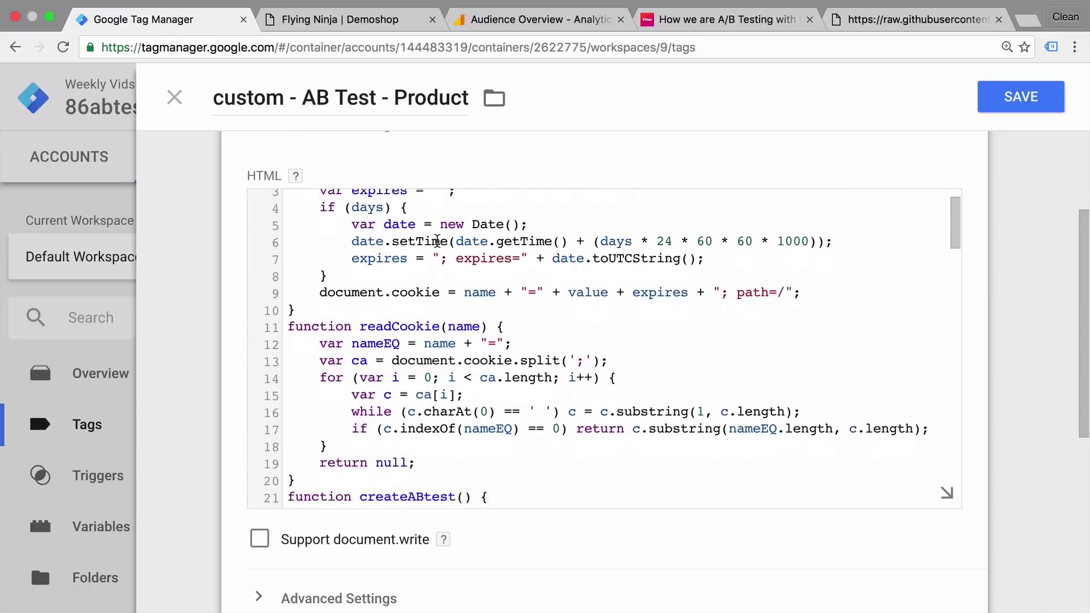
pyautogui.scroll(-5, 437, 241)
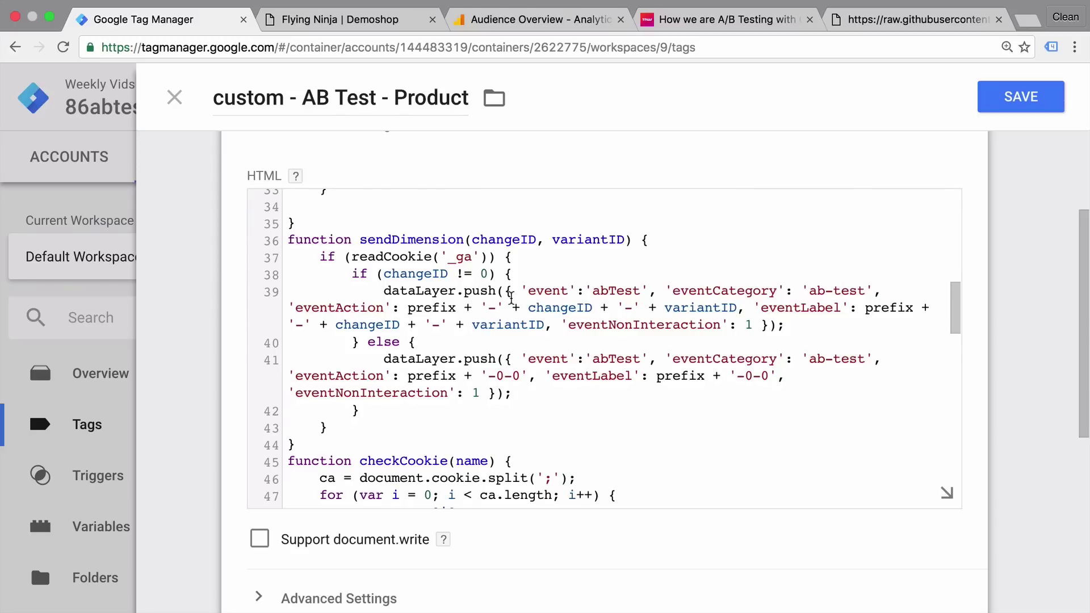
pyautogui.scroll(-5, 512, 297)
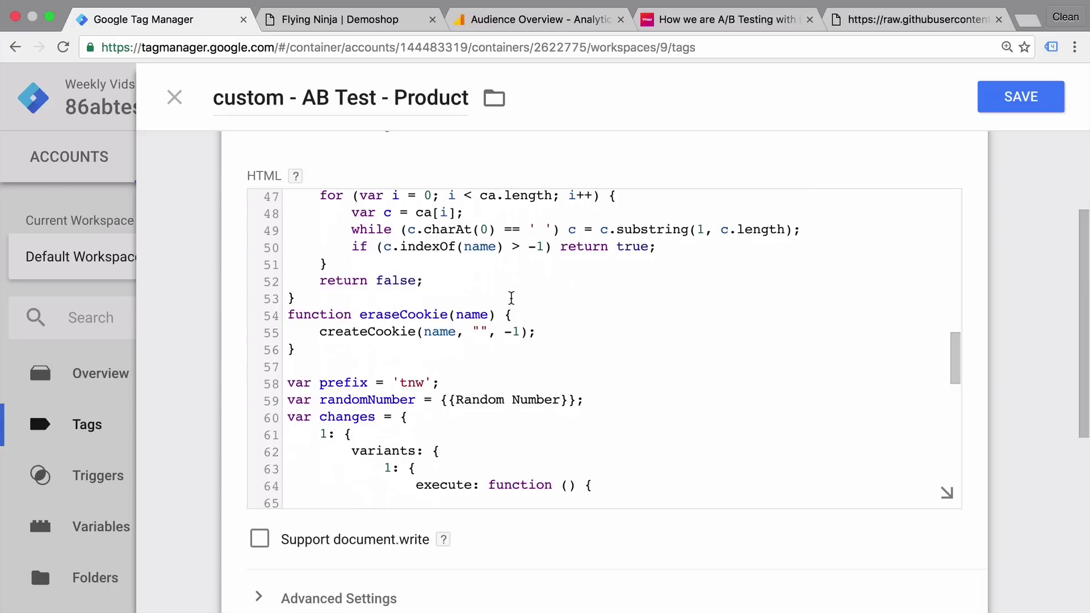
# - Replace the A/B script's 'tnw' prefix with 'ds'
pyautogui.scroll(-3, 511, 298)
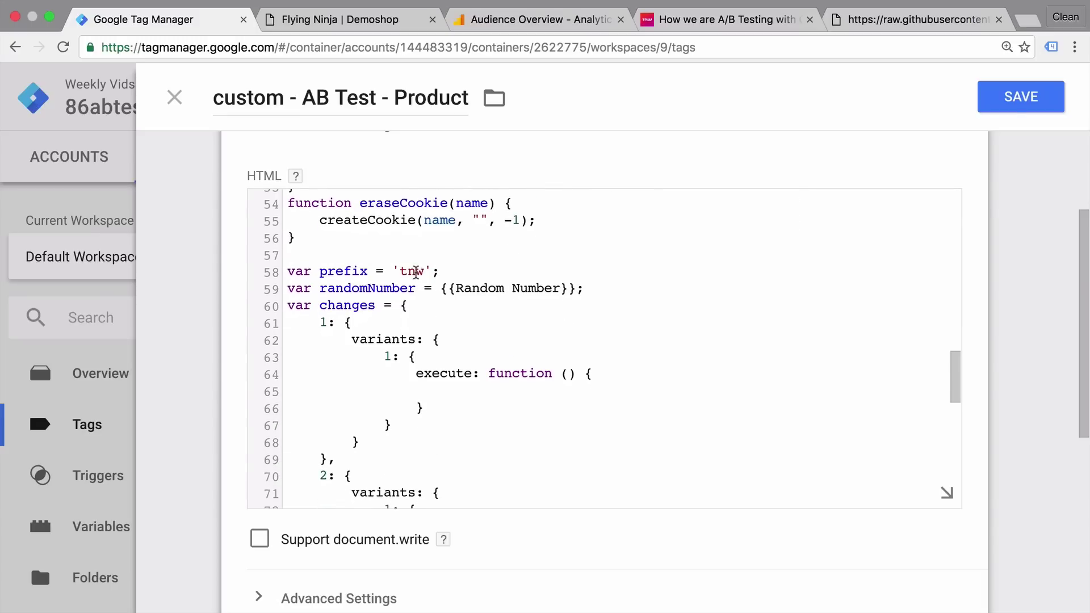
pyautogui.doubleClick(416, 272)
pyautogui.write('ds')
# - Delete the second test block, leaving one test with an empty variant function
pyautogui.scroll(-3, 403, 291)
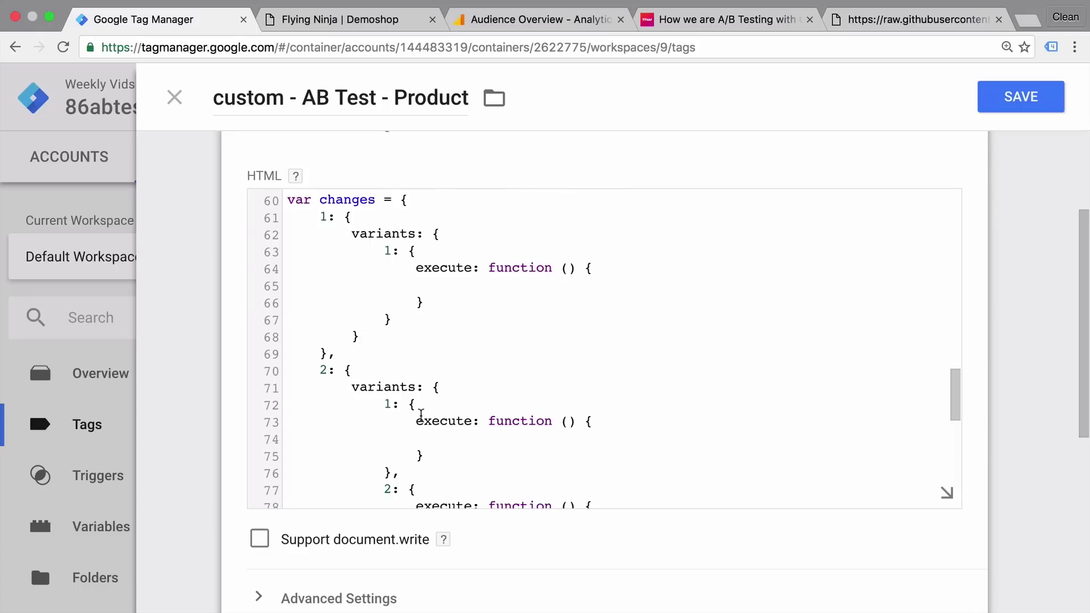
pyautogui.scroll(-4, 422, 414)
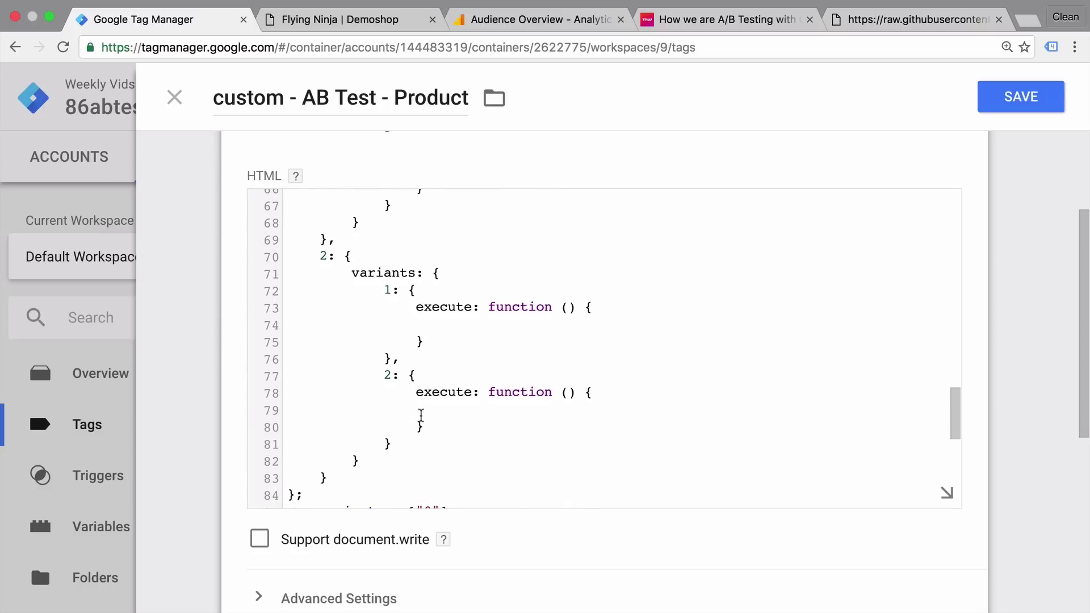
pyautogui.moveTo(330, 239); pyautogui.dragTo(354, 481)
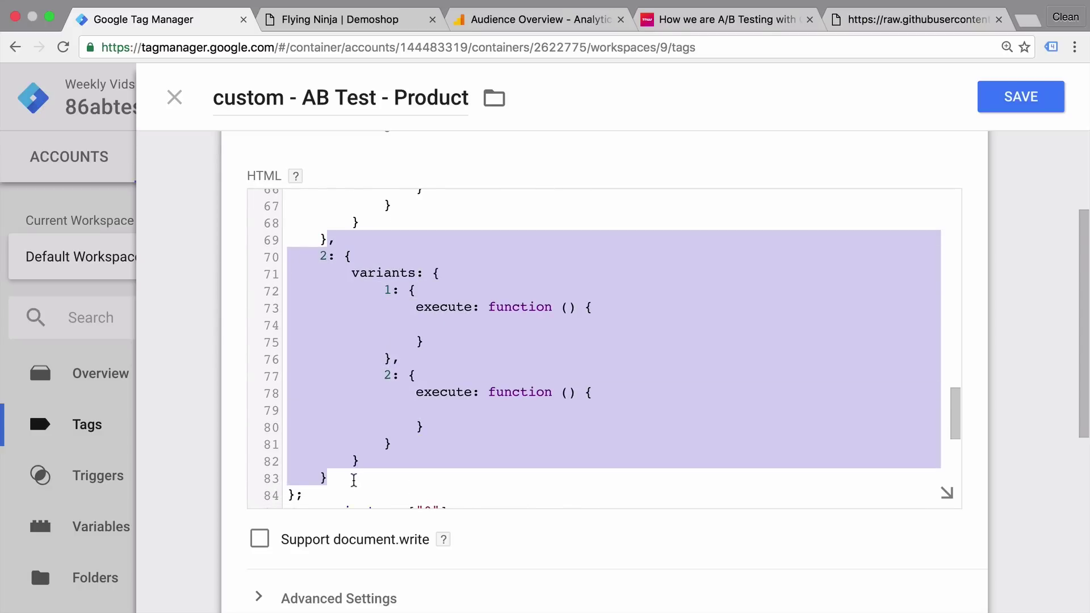
pyautogui.press('BackSpace')
pyautogui.scroll(5, 460, 397)
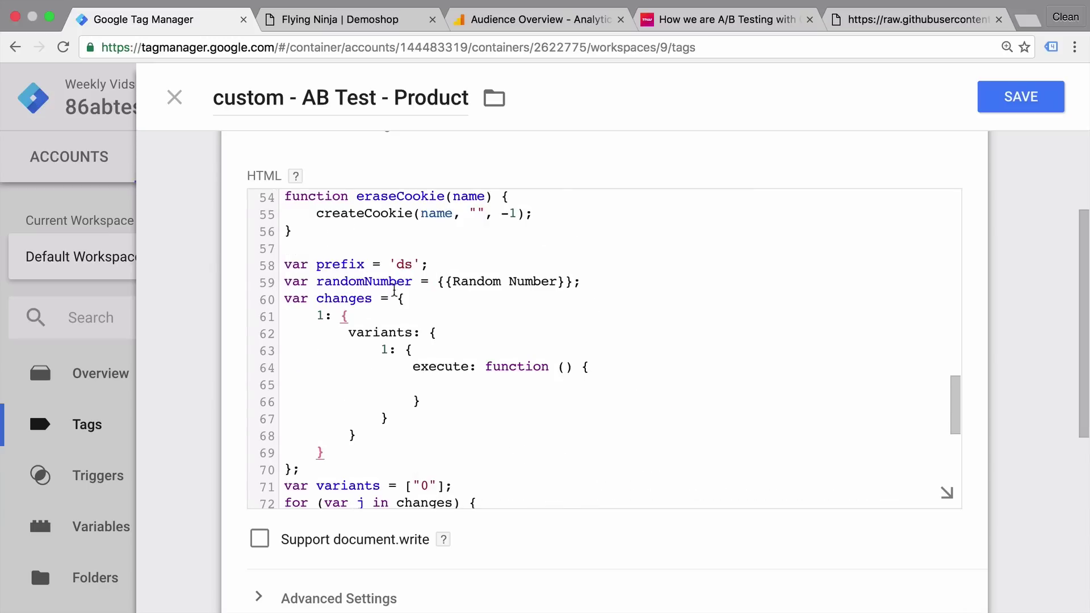
pyautogui.click(468, 386)
# - Paste the console's getElementsByClassName("onsale") green-background line into variant 1's function on line 65
pyautogui.click(322, 48)
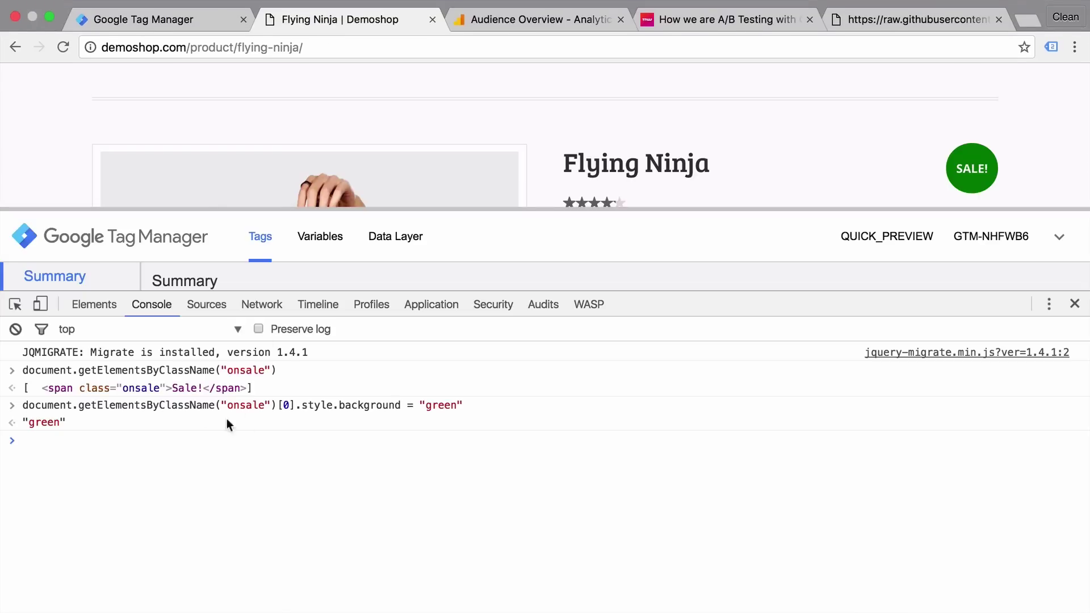
pyautogui.moveTo(22, 405); pyautogui.dragTo(504, 404)
pyautogui.press('super+c')
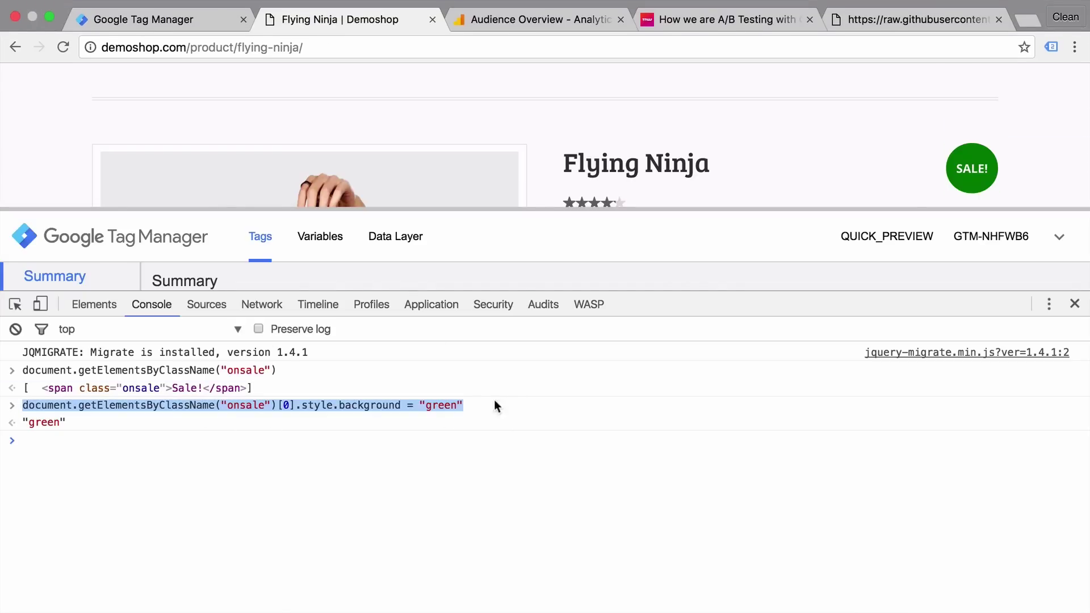
pyautogui.click(185, 17)
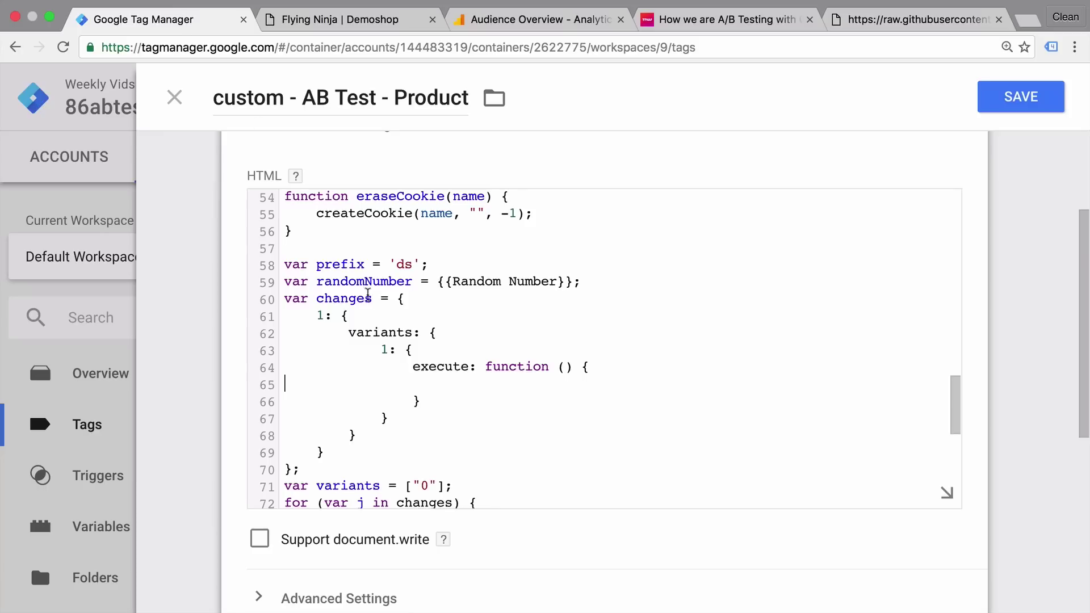
pyautogui.click(370, 377)
pyautogui.press('super+v')
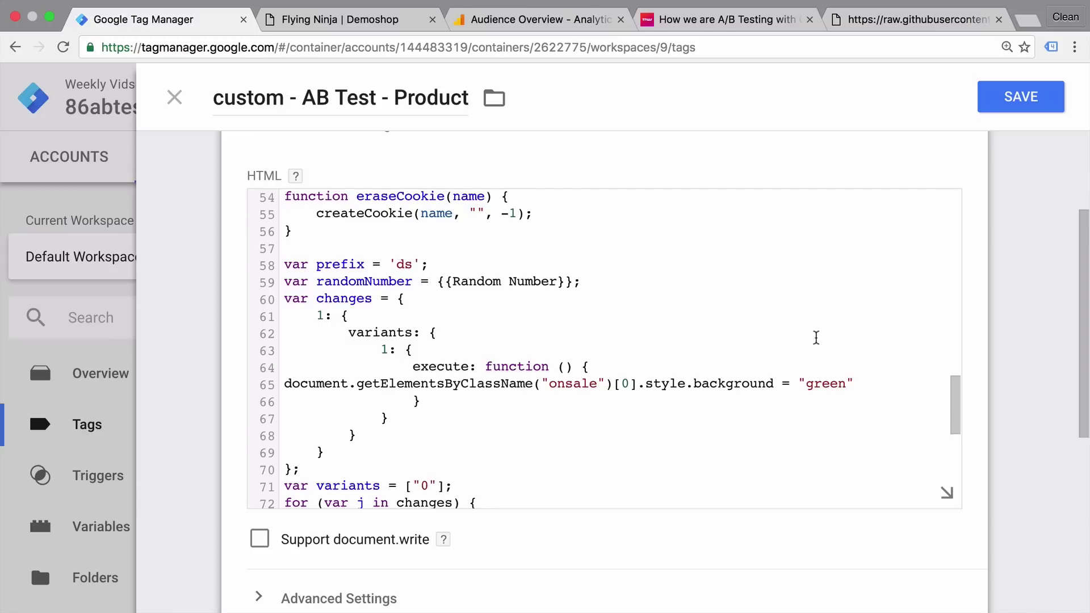
pyautogui.scroll(-5, 1029, 375)
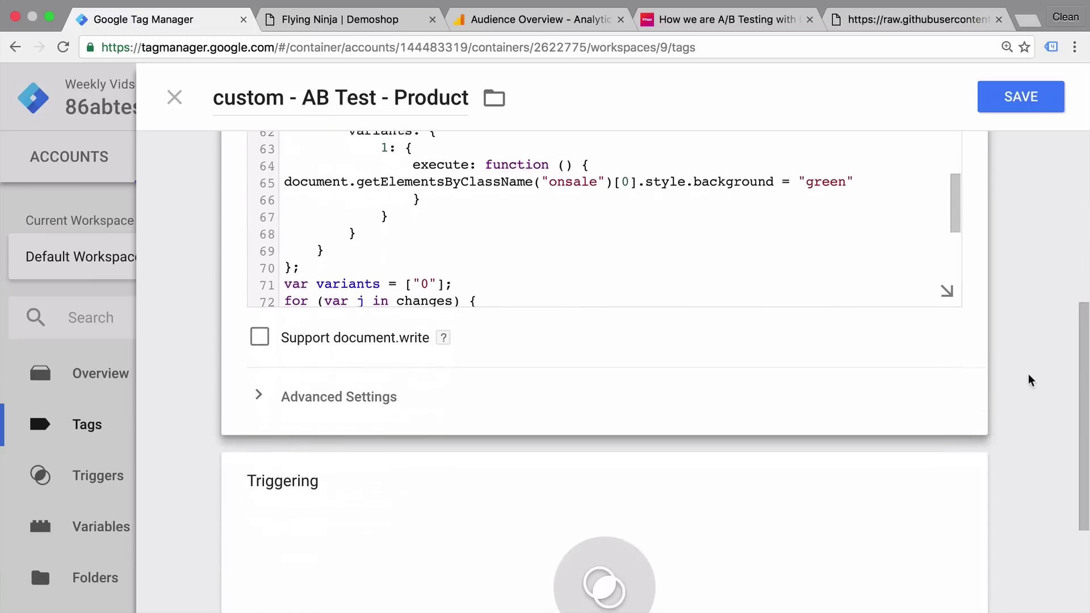
# - Start a new trigger for the tag and copy the Flying Ninja product page URL
pyautogui.click(765, 486)
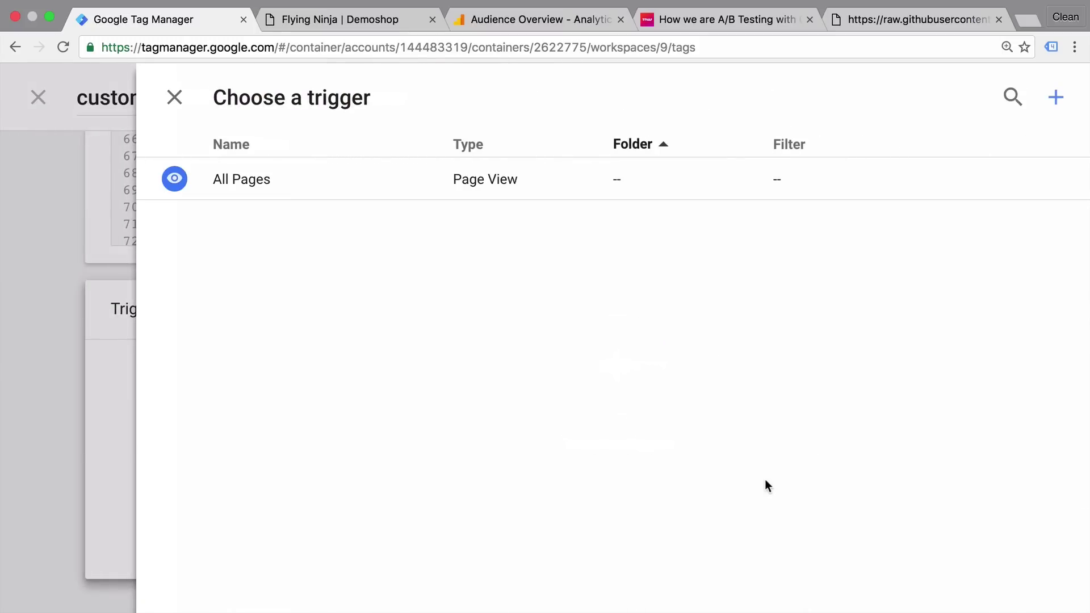
pyautogui.click(1057, 99)
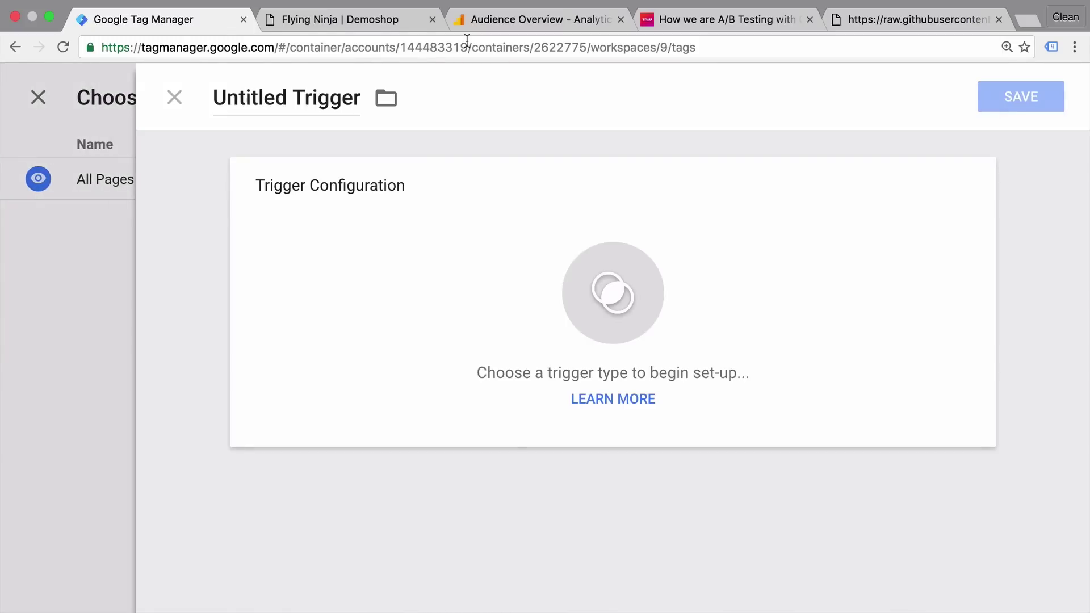
pyautogui.click(394, 23)
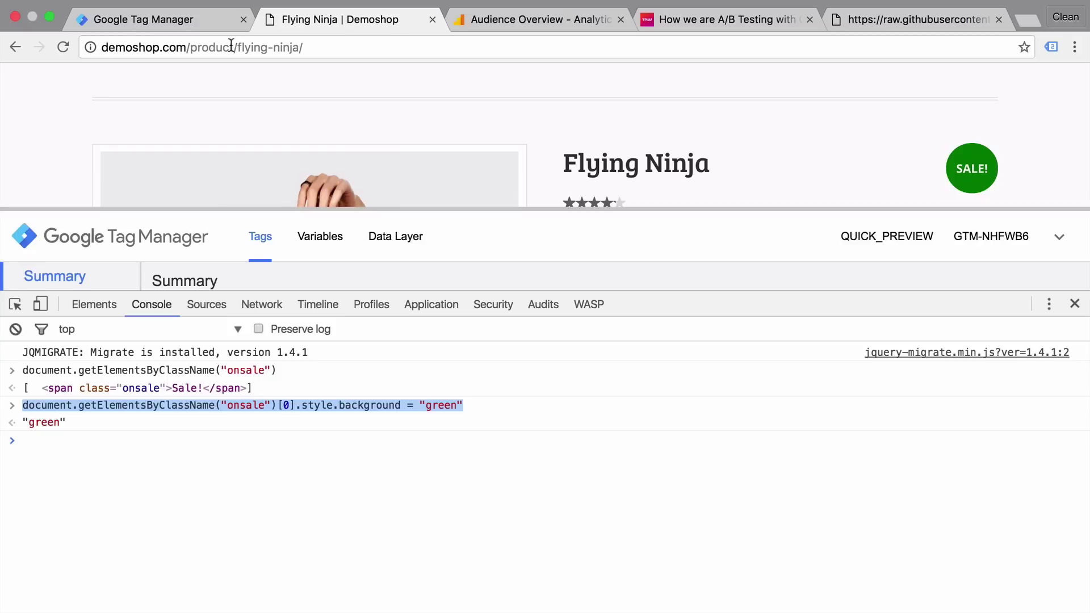
pyautogui.click(291, 45)
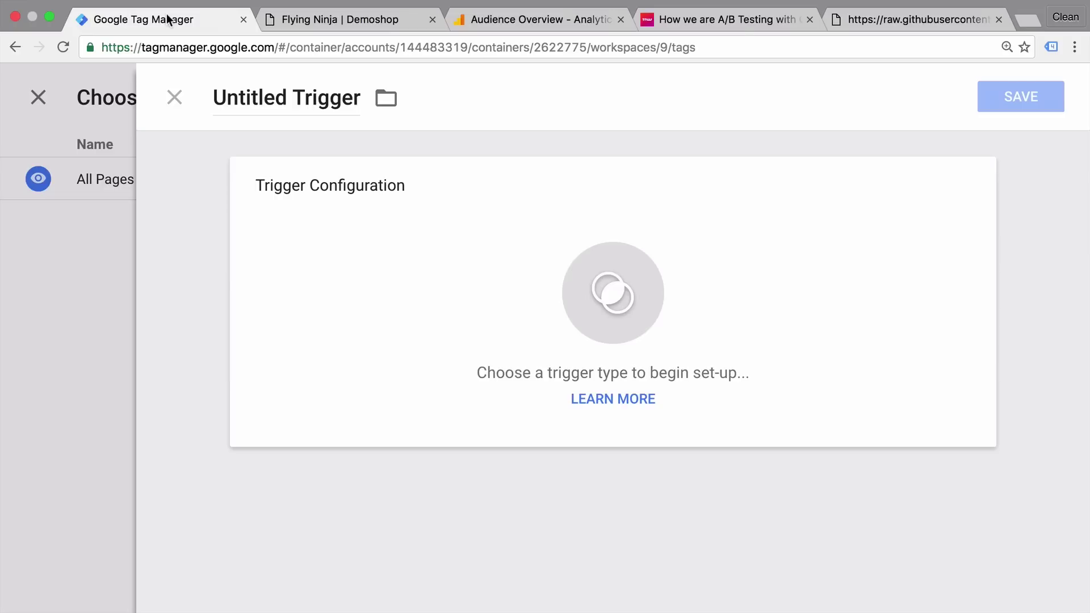
# - Make it a Page View trigger firing on some pages where Page URL contains the product URL
pyautogui.click(619, 239)
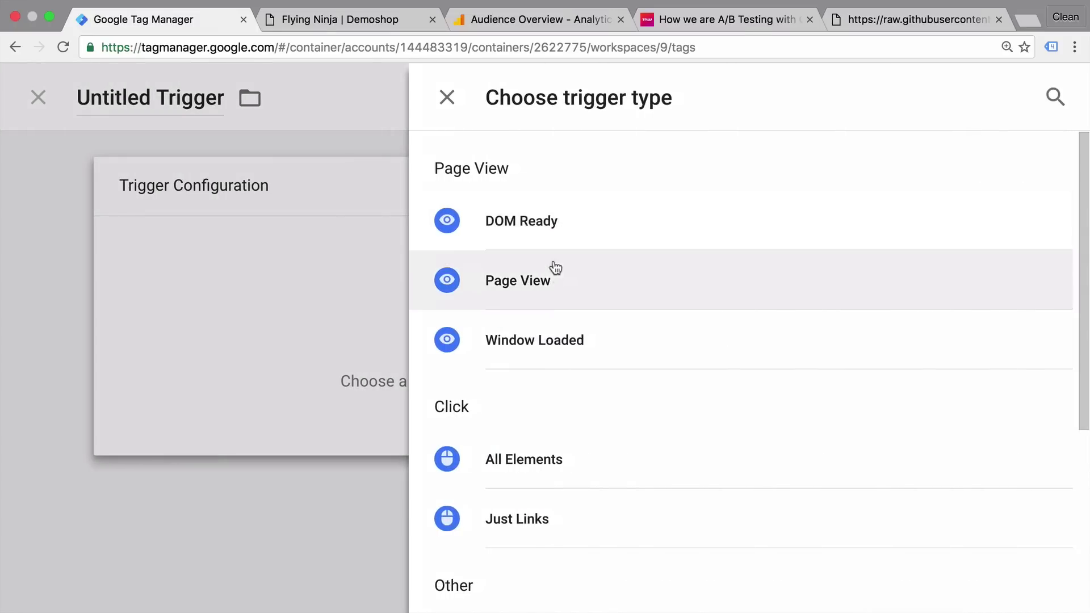
pyautogui.click(553, 289)
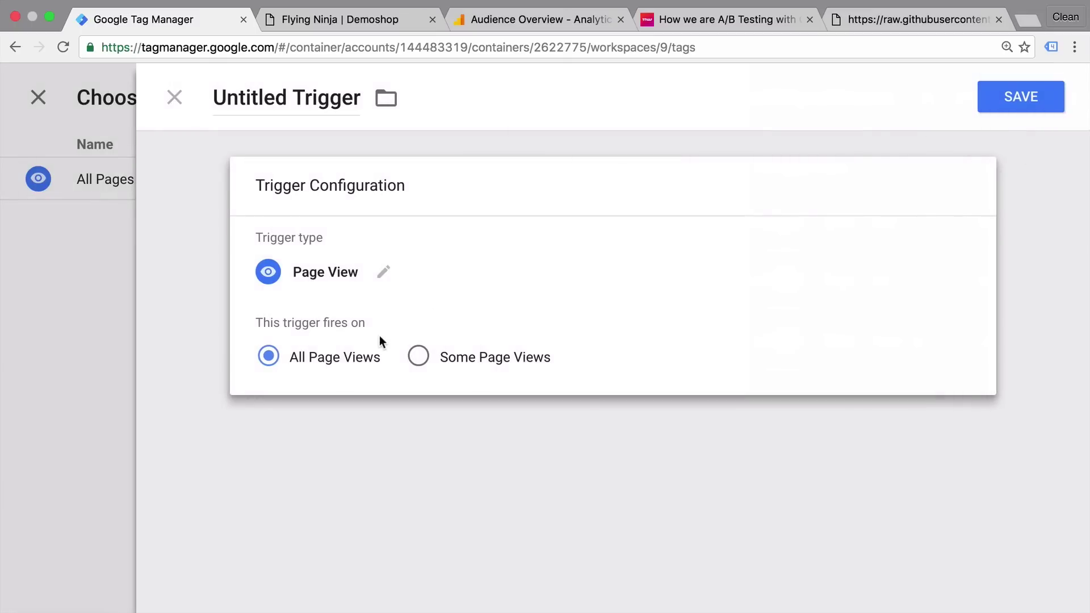
pyautogui.click(455, 360)
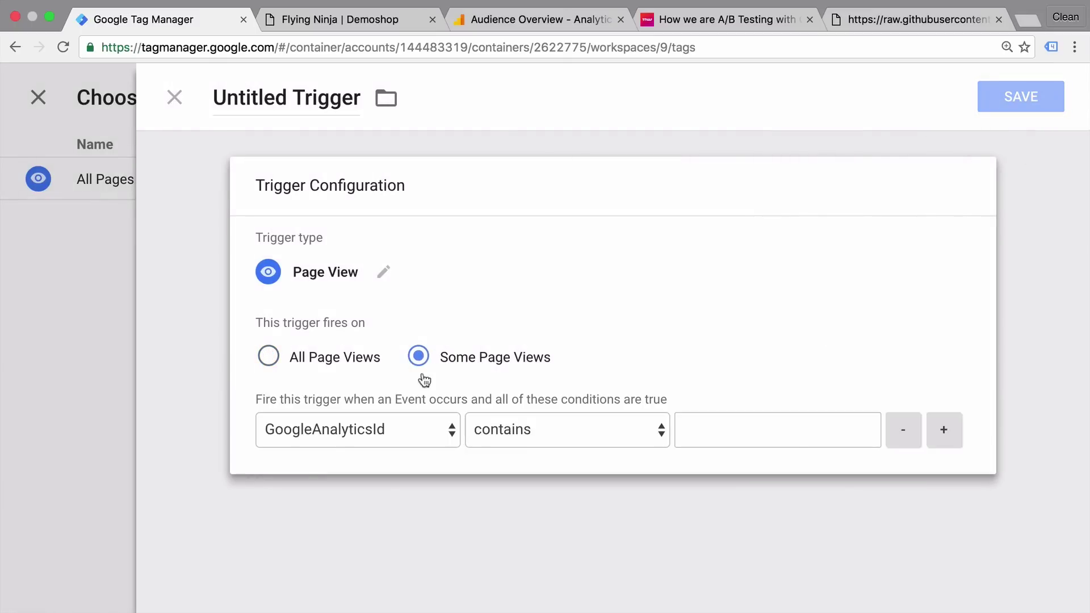
pyautogui.click(355, 431)
pyautogui.click(343, 489)
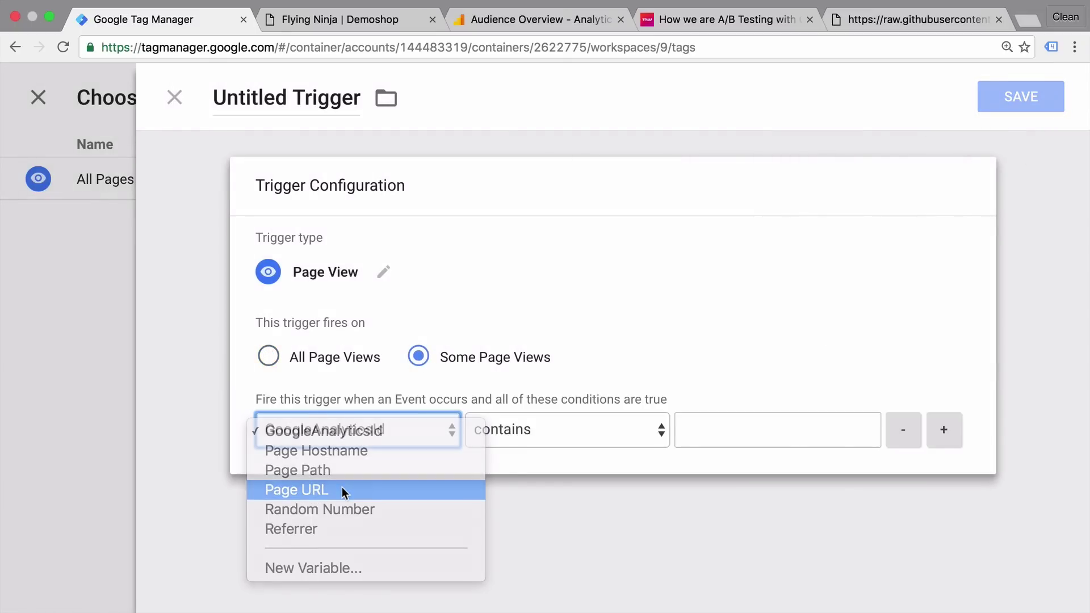
pyautogui.click(748, 421)
pyautogui.press('super+v')
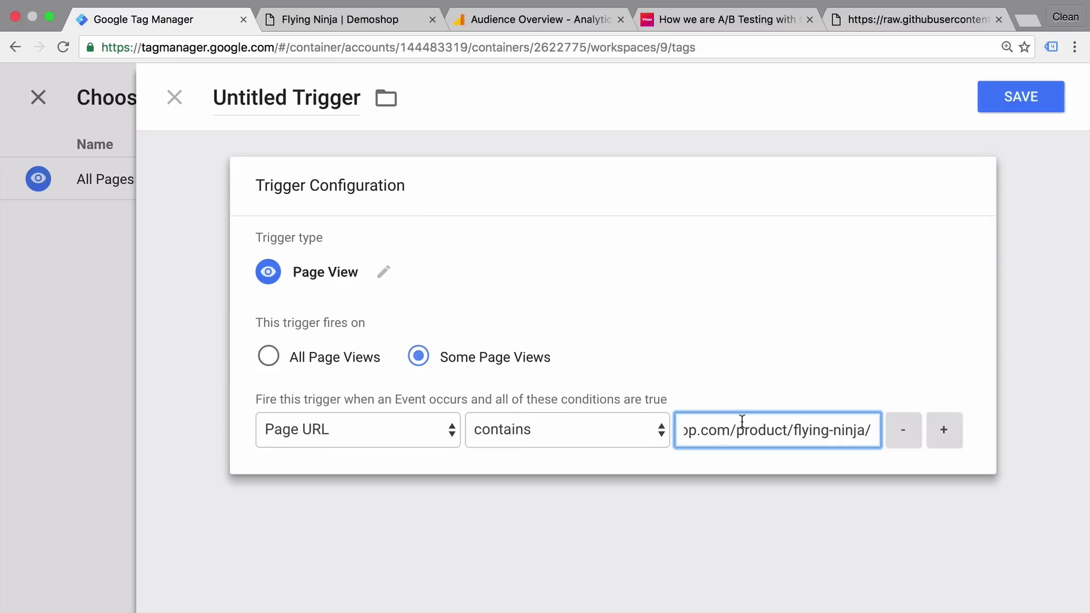
# - Name the trigger 'pv - flying ninja' and save both the trigger and the tag
pyautogui.tripleClick(331, 106)
pyautogui.write('pv - ')
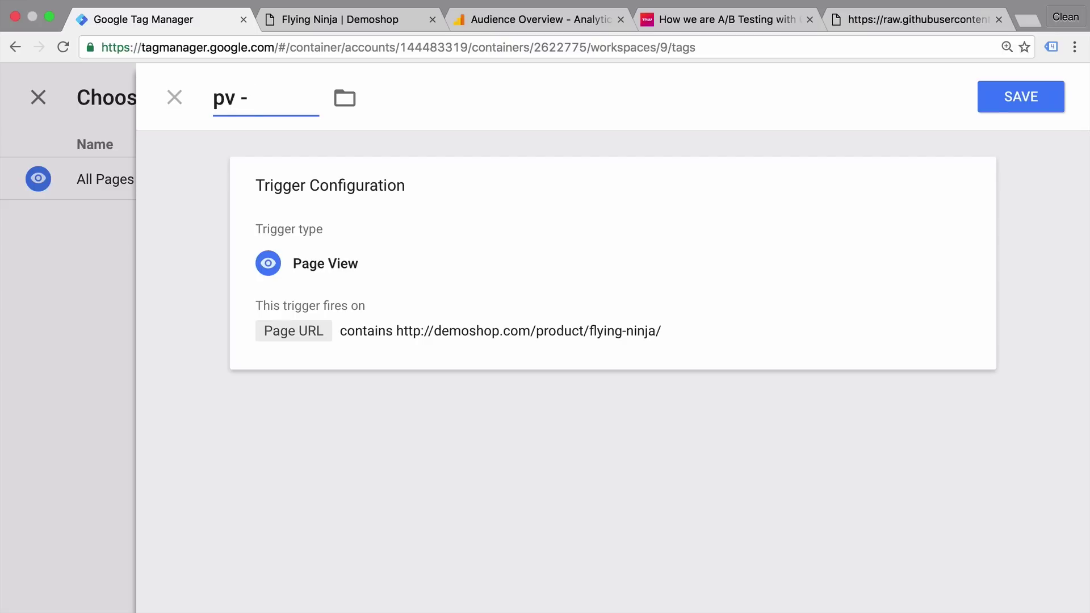
pyautogui.write('flying ninja')
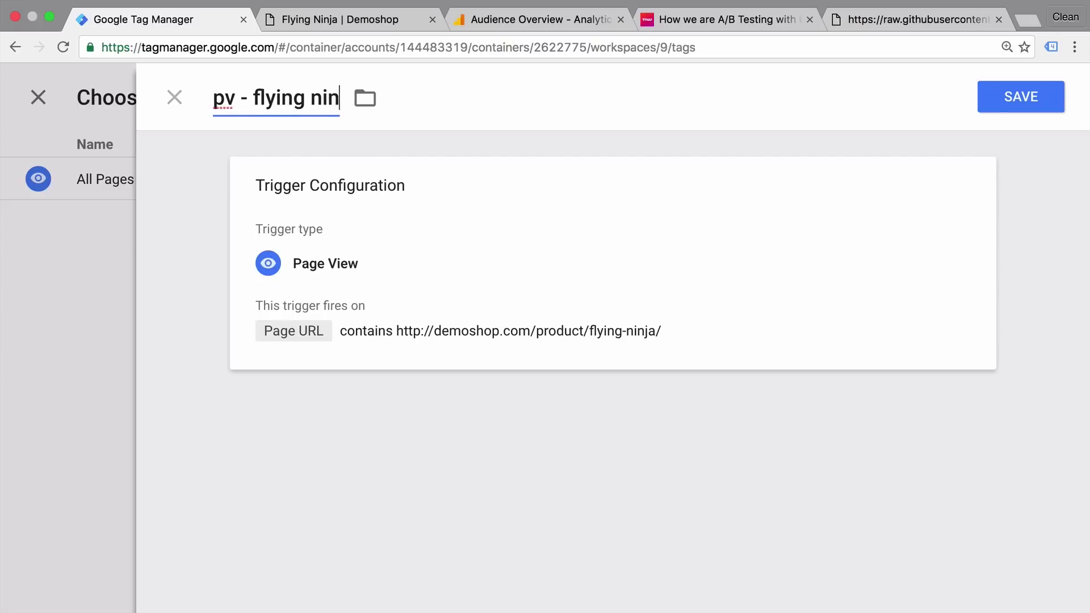
pyautogui.click(1002, 114)
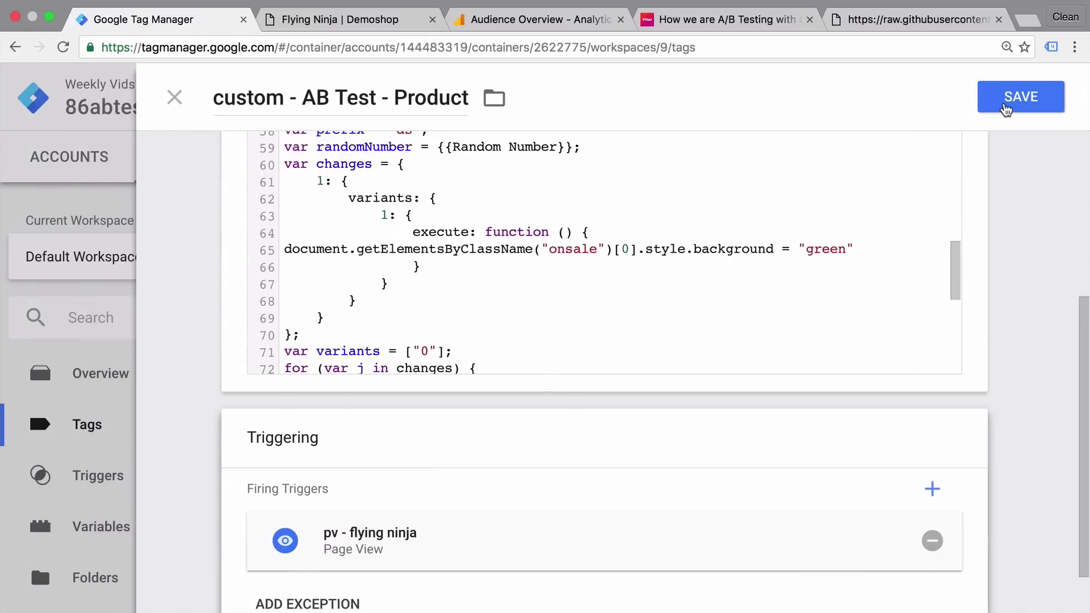
pyautogui.click(1003, 108)
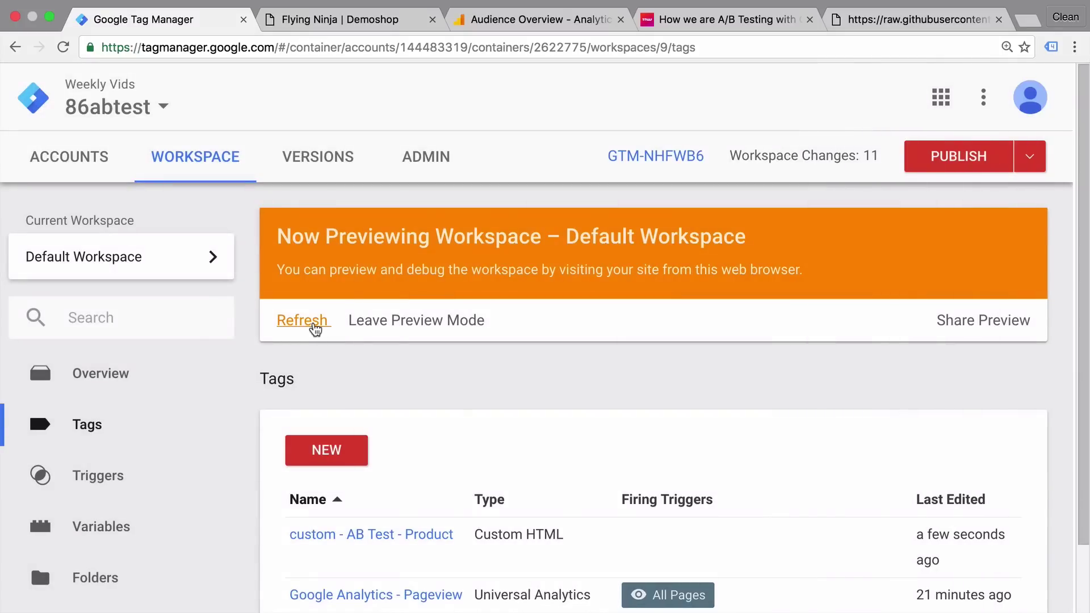
# - Refresh the workspace, restart Preview mode, and reload the Flying Ninja product page
pyautogui.click(314, 327)
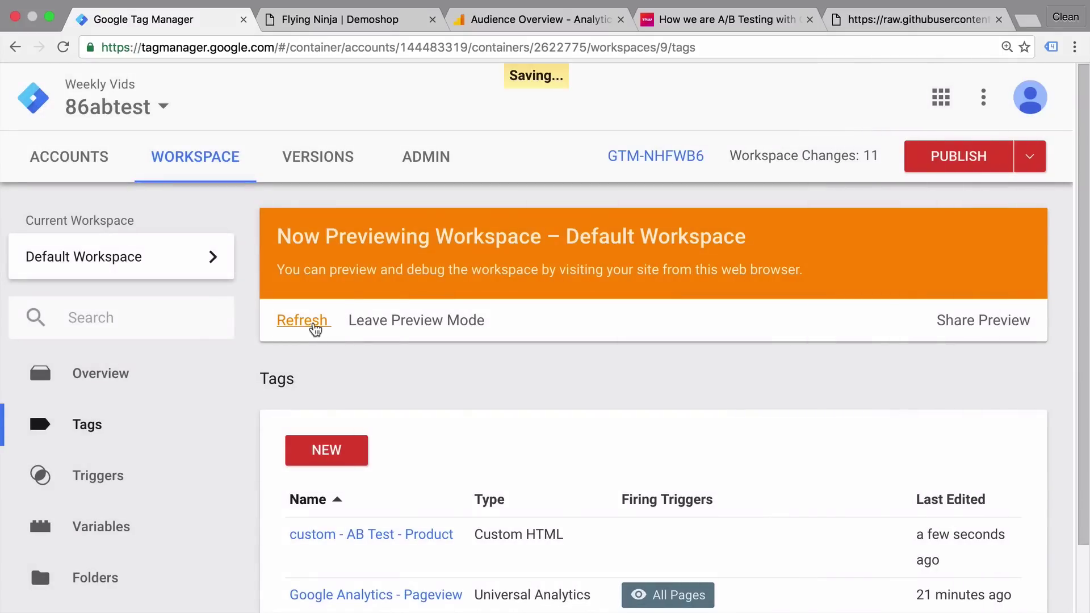
pyautogui.click(1029, 156)
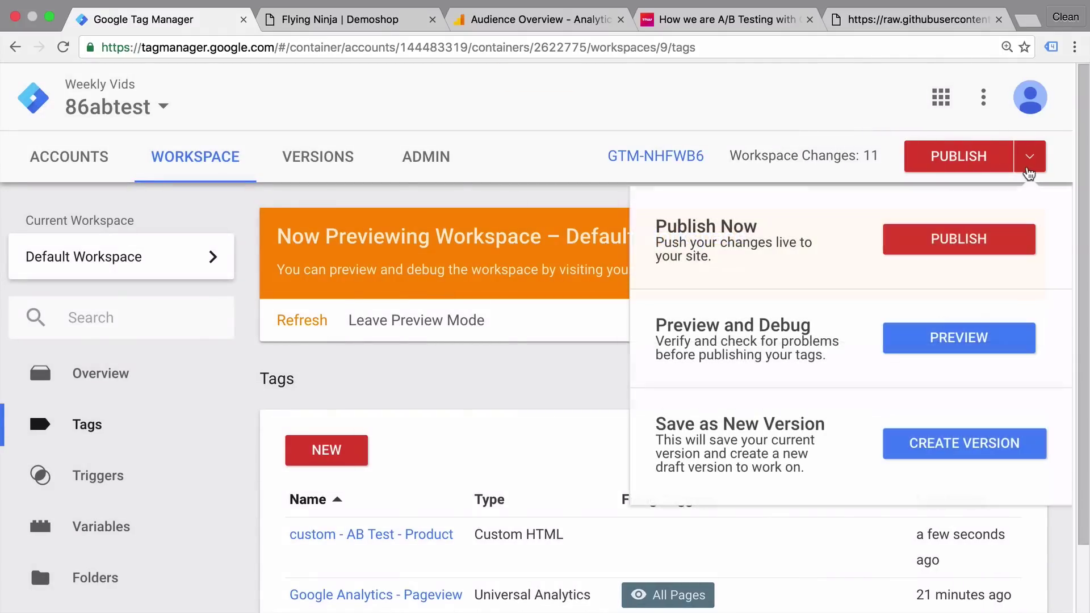
pyautogui.click(993, 340)
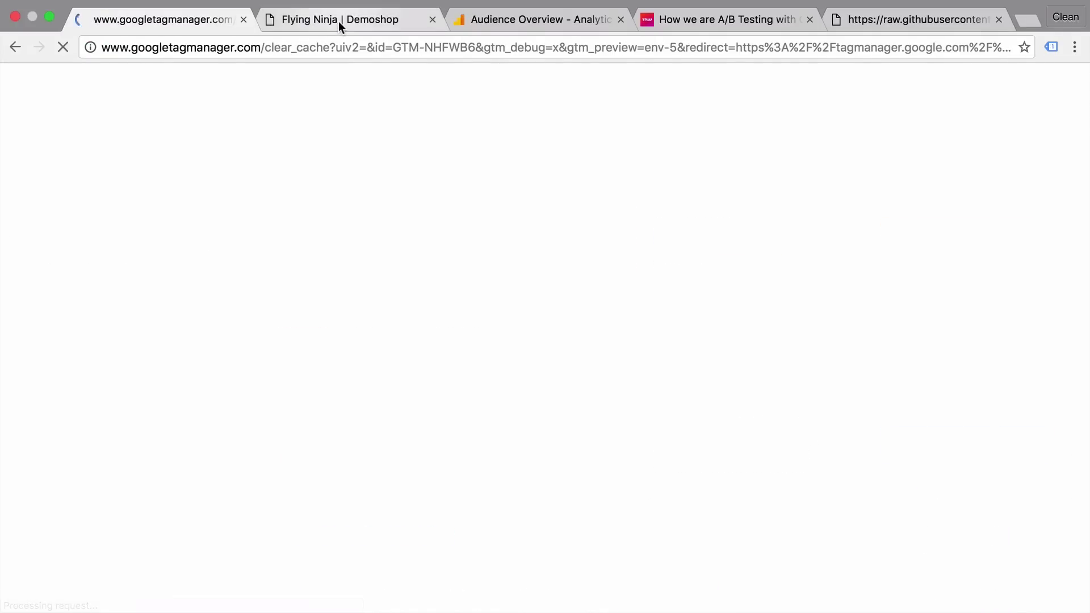
pyautogui.click(339, 22)
pyautogui.click(64, 47)
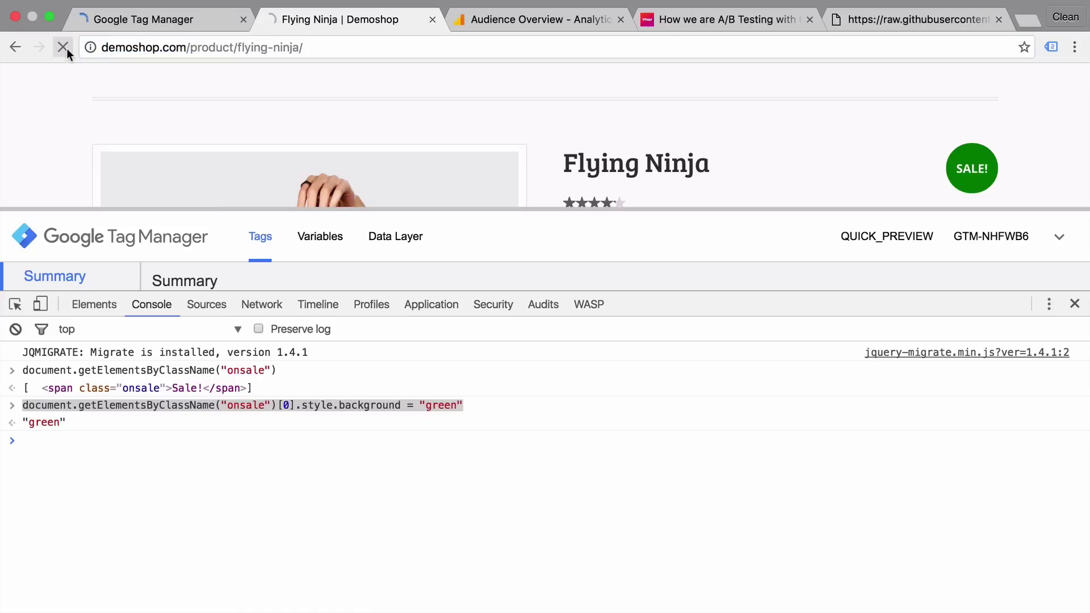
# - Close DevTools and view the abTest event's Data Layer, where eventLabel shows variant ds-0-0
pyautogui.click(1075, 304)
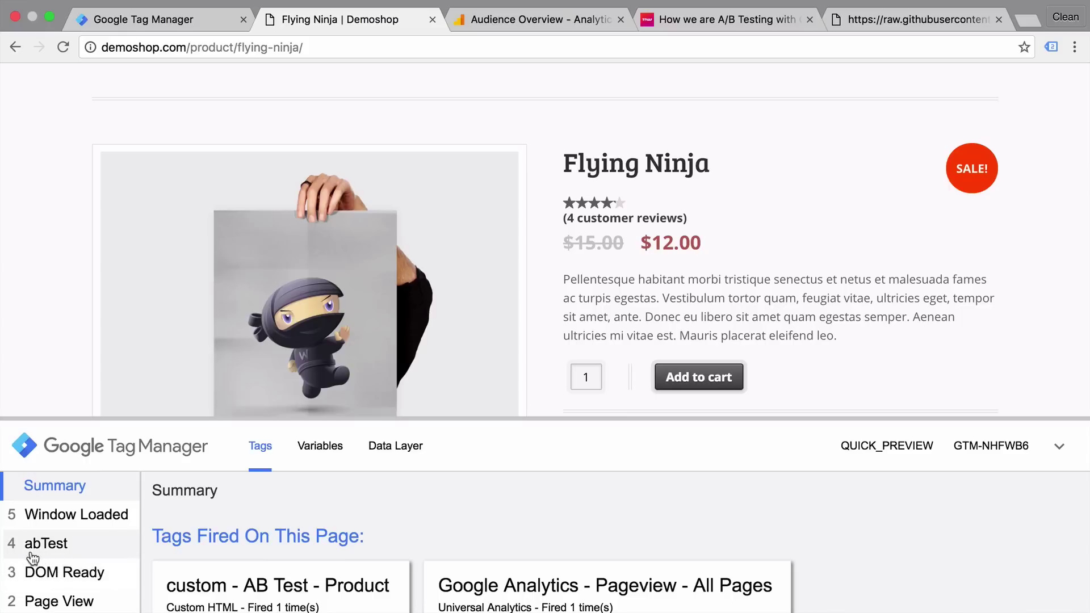
pyautogui.click(31, 554)
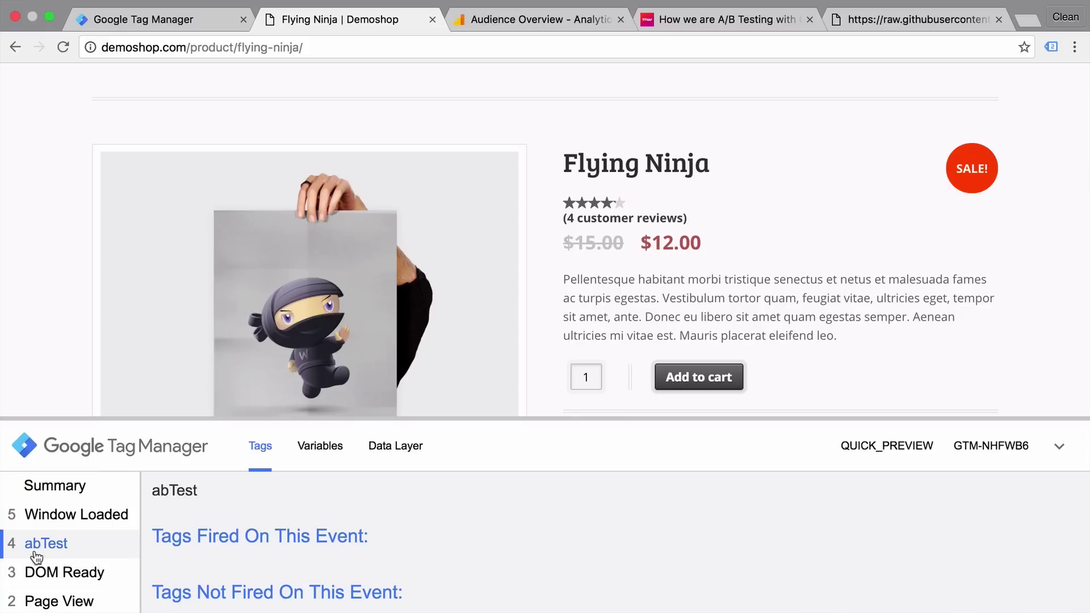
pyautogui.click(396, 447)
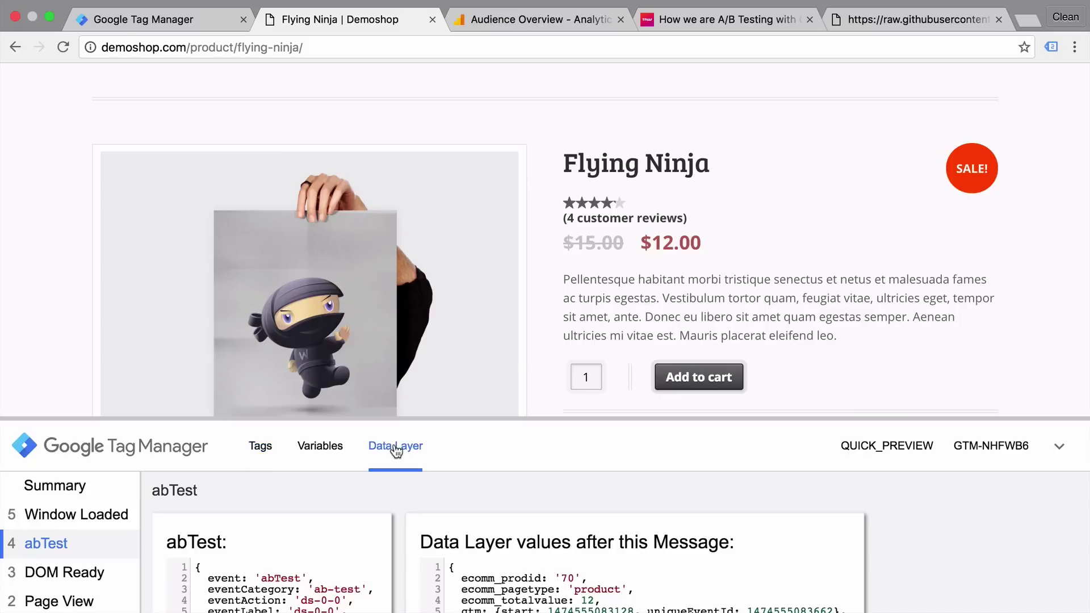
pyautogui.scroll(-2, 408, 521)
pyautogui.scroll(-1, 408, 521)
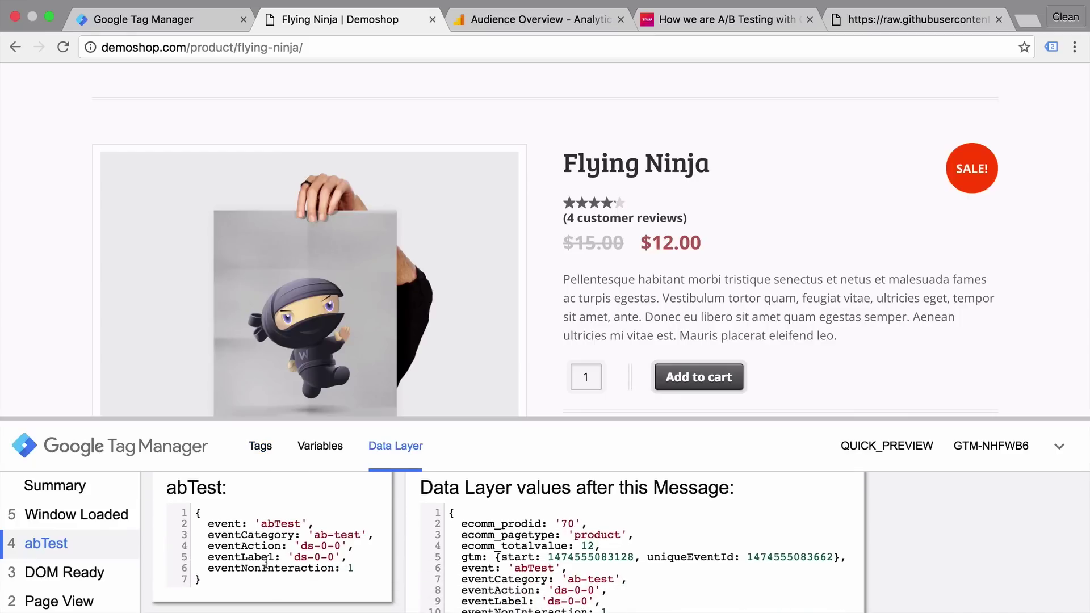
pyautogui.doubleClick(330, 557)
# - Reload the product page and view the abTest event's data layer values again
pyautogui.press('super+r')
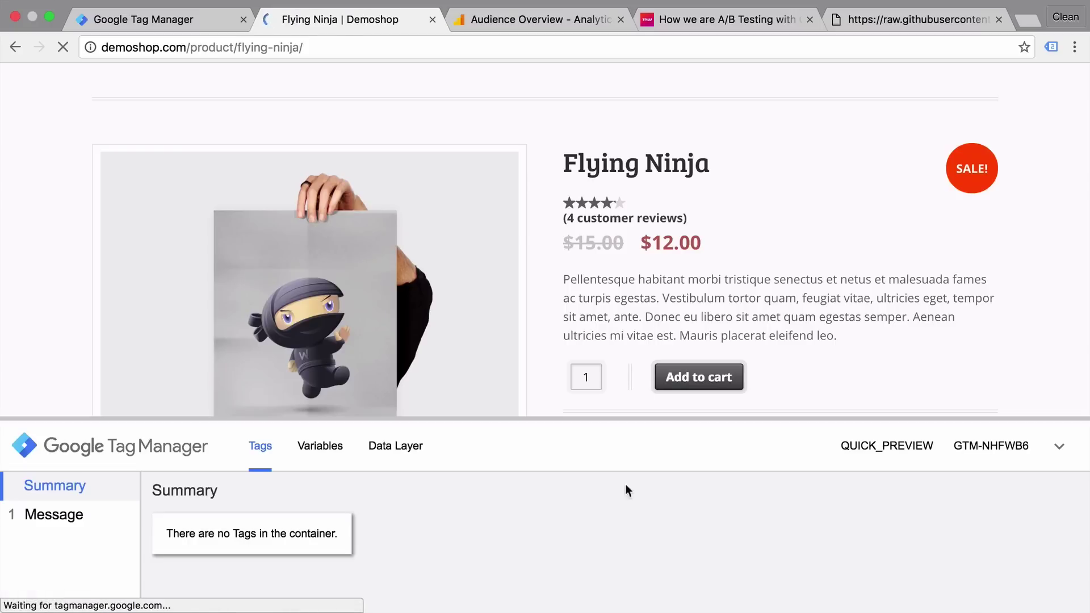
pyautogui.click(51, 546)
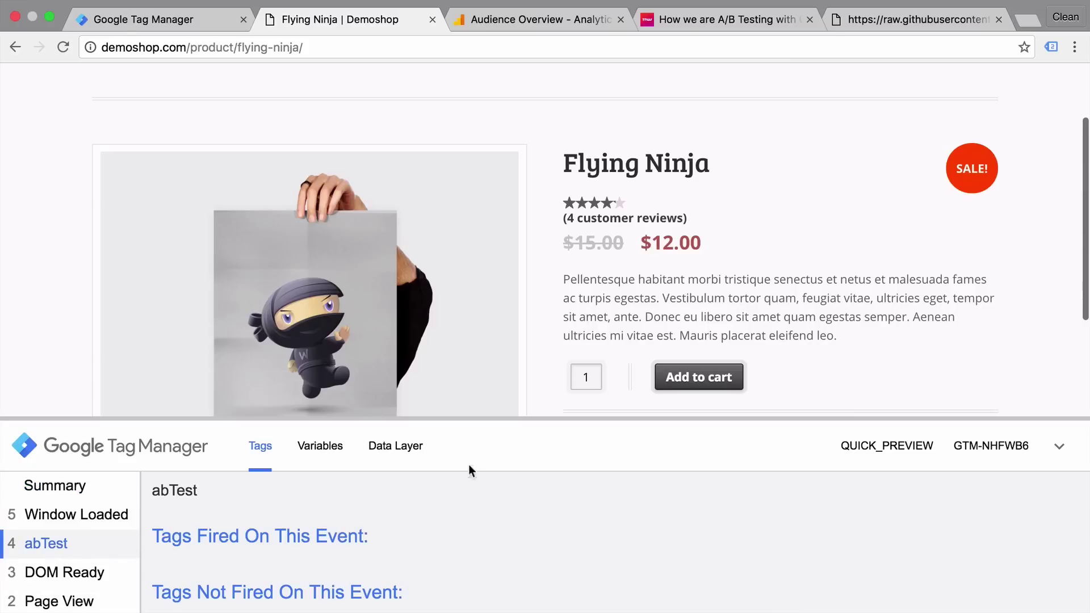
pyautogui.click(404, 447)
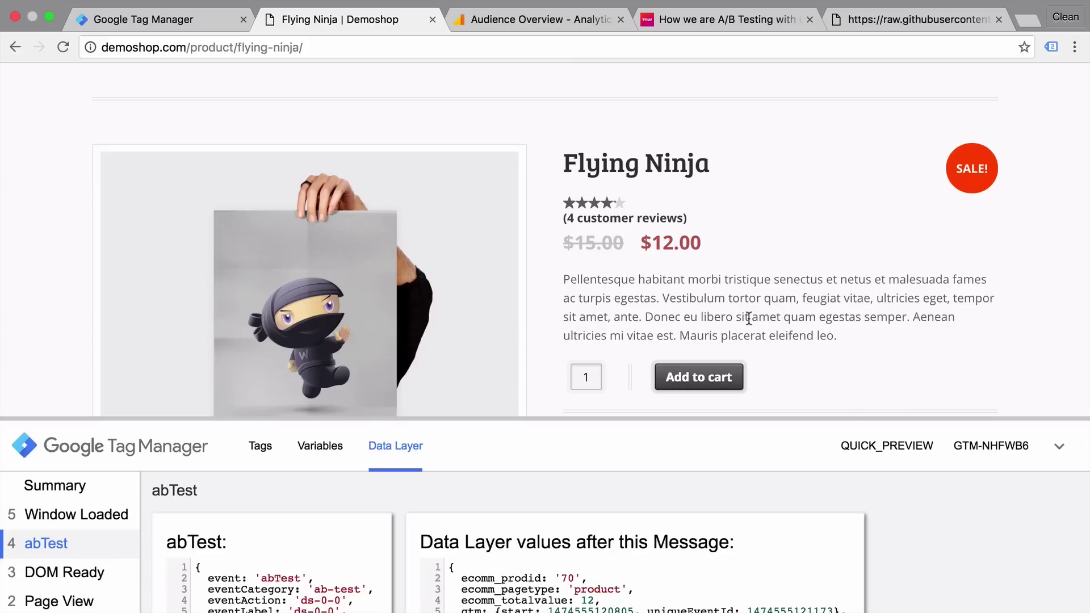
# - In DevTools Application > Cookies for demoshop.com, delete ds-cookie and reload the page
pyautogui.press('super+alt+j')
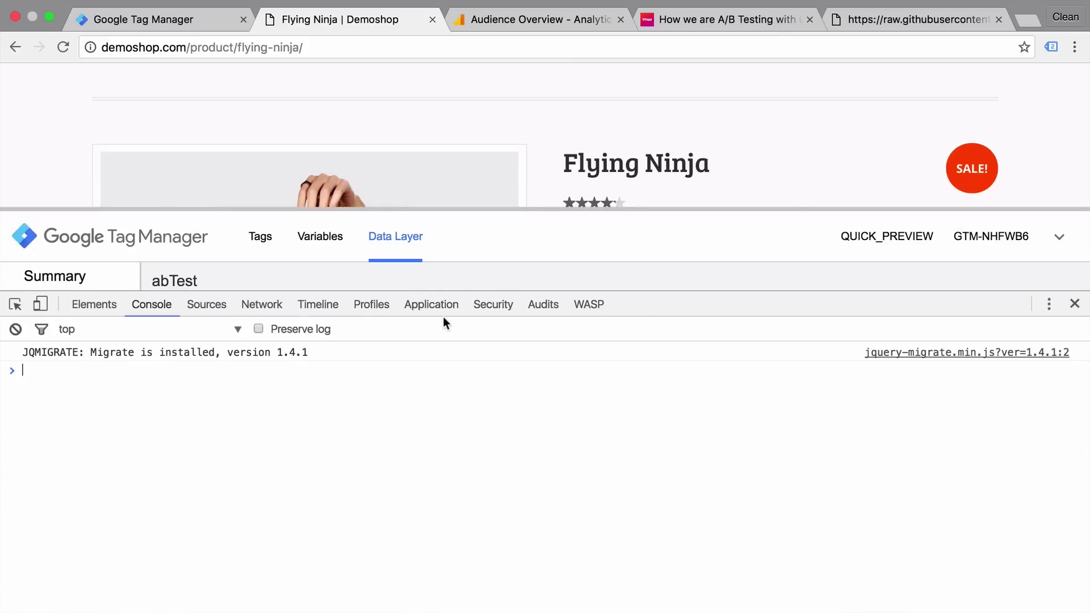
pyautogui.click(429, 307)
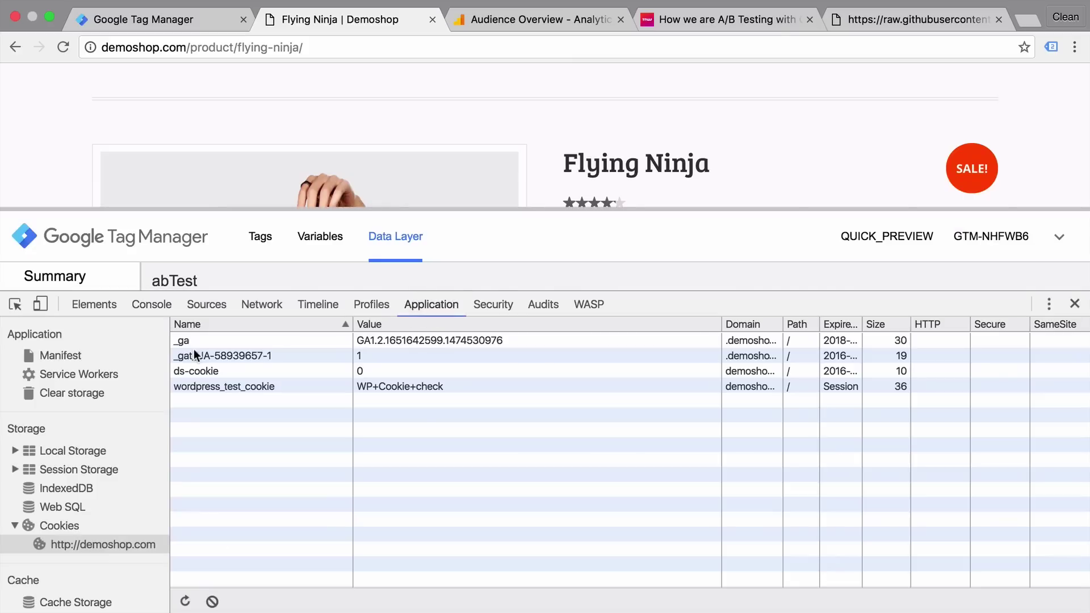
pyautogui.click(80, 544)
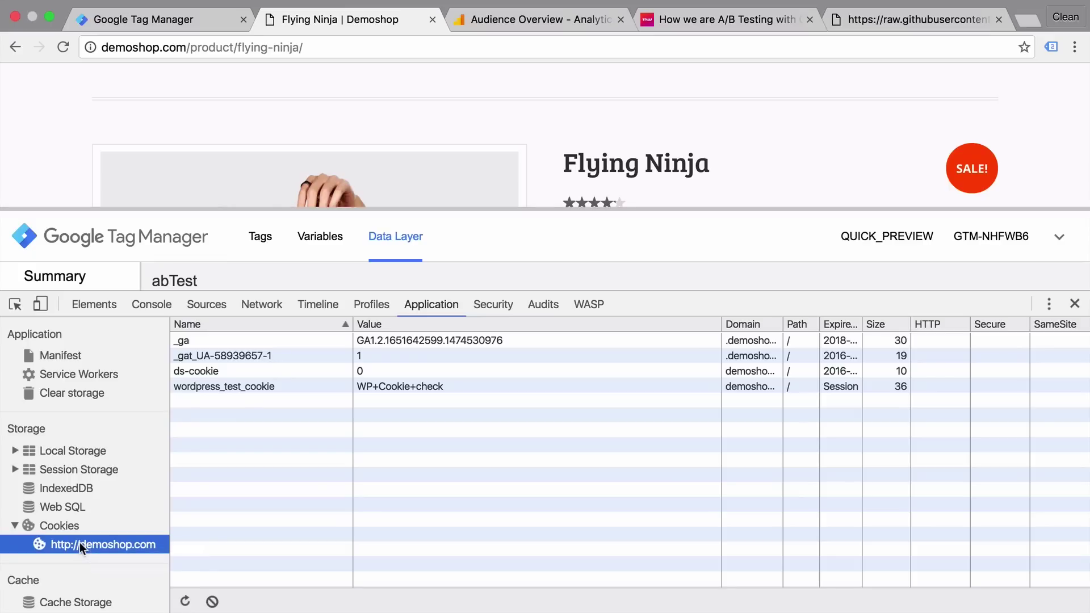
pyautogui.click(247, 370)
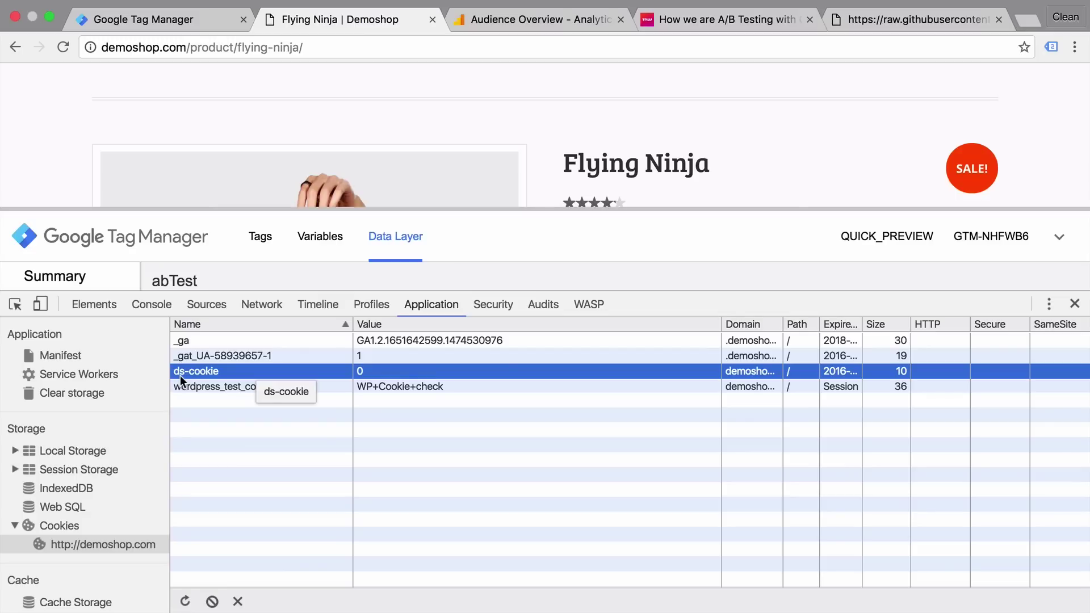
pyautogui.click(238, 601)
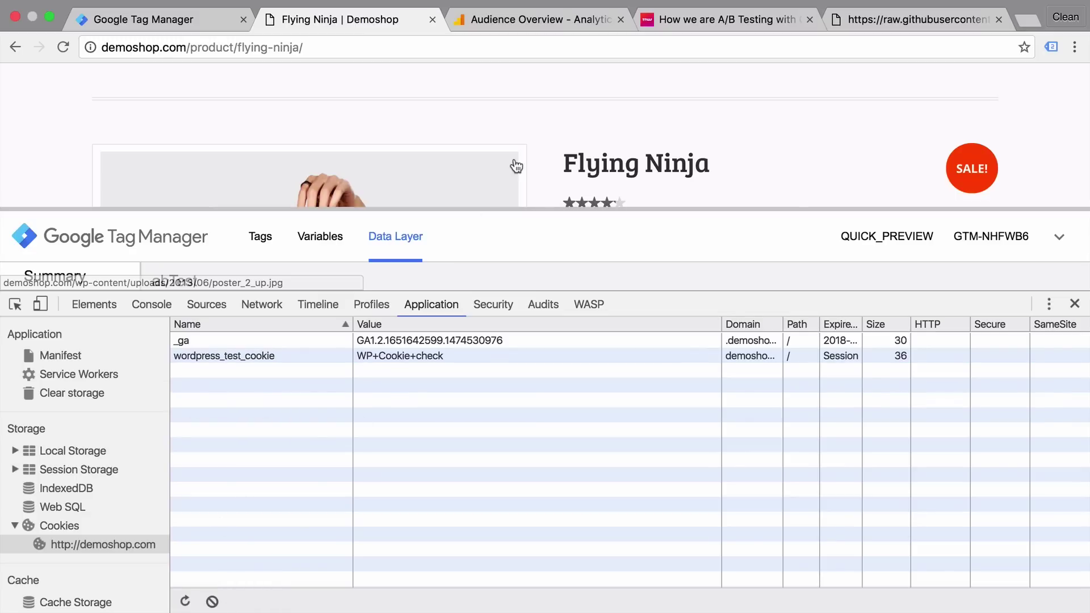
pyautogui.press('super+r')
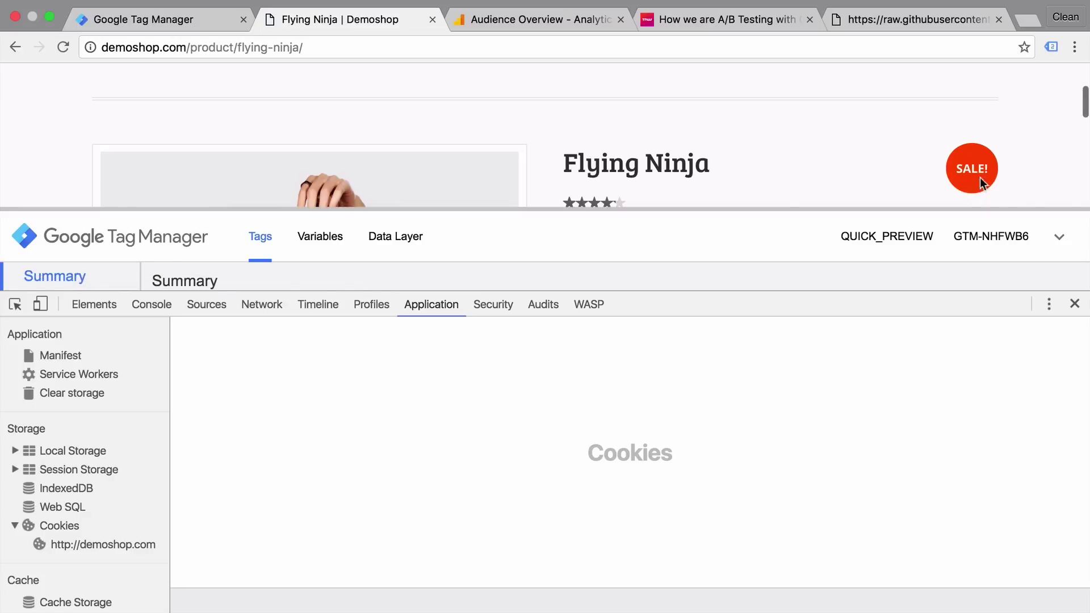
# - Delete ds-cookie and reload twice more until the SALE badge turns green
pyautogui.click(88, 546)
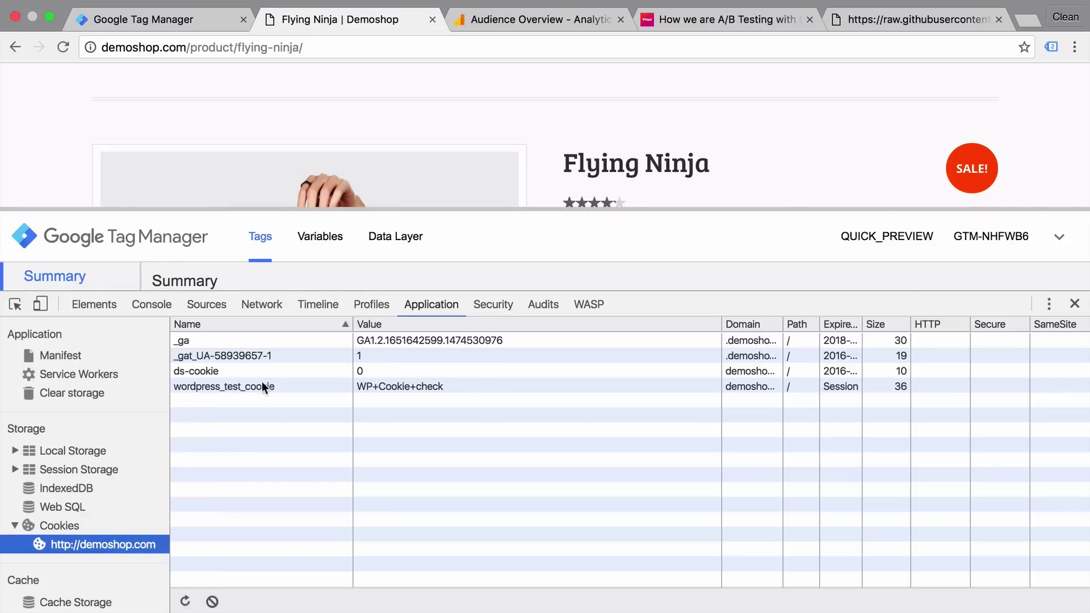
pyautogui.click(291, 373)
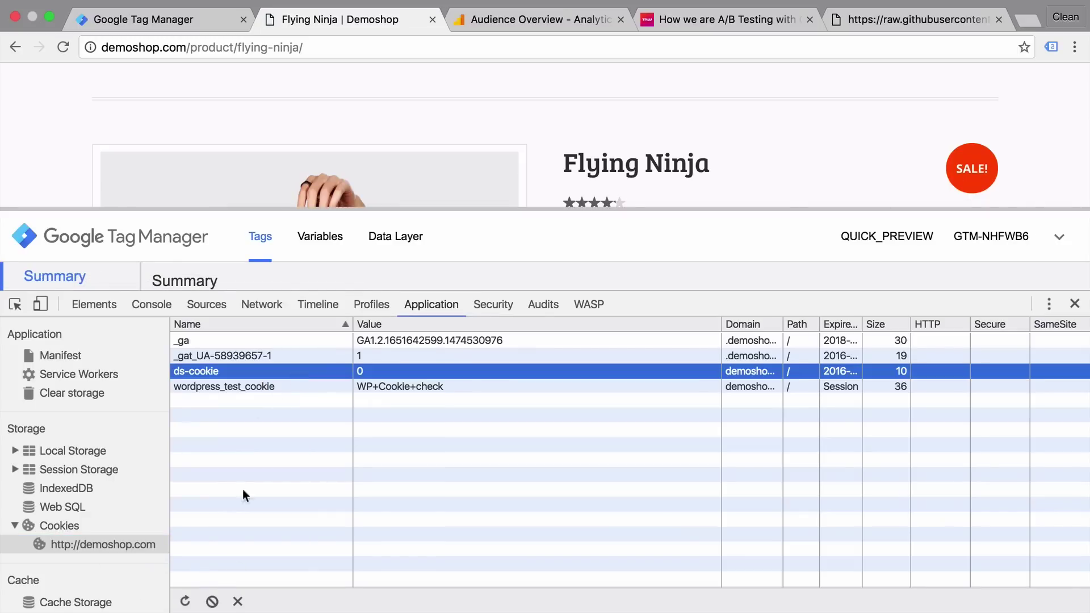
pyautogui.click(239, 602)
pyautogui.press('super+r')
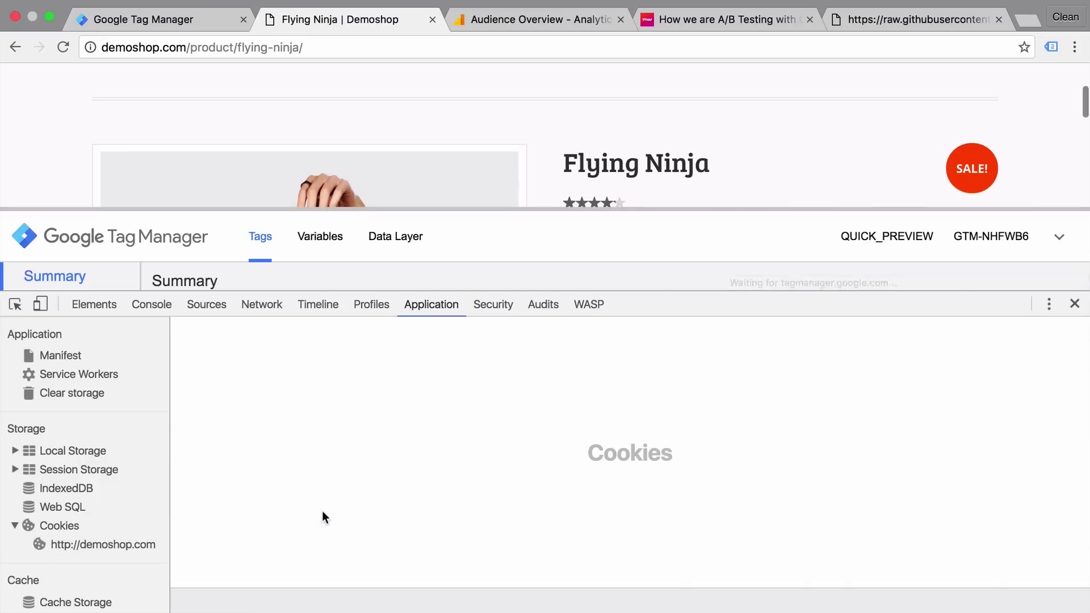
pyautogui.click(116, 545)
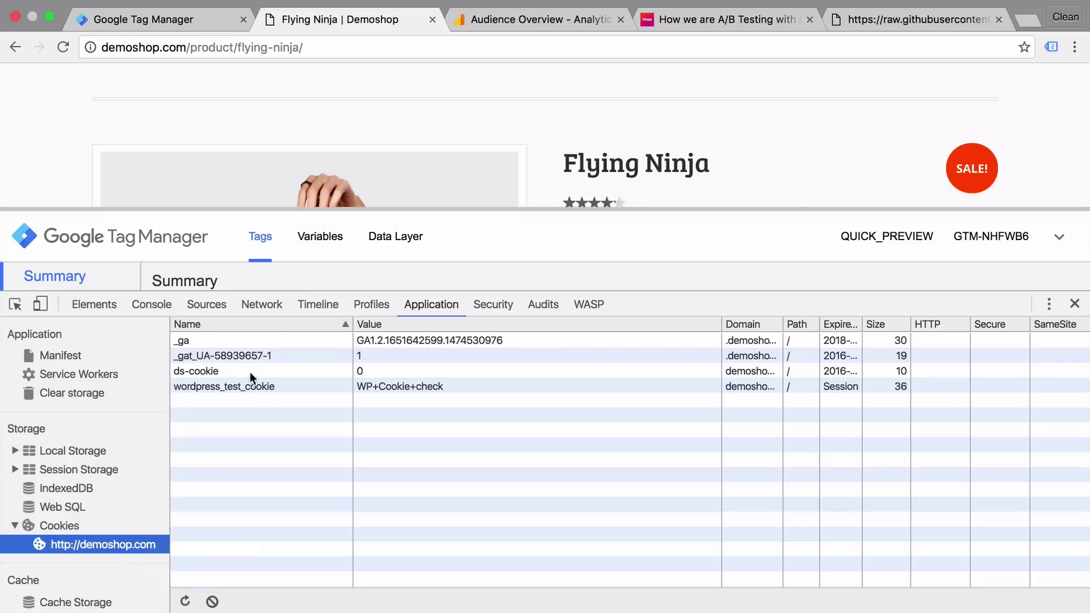
pyautogui.click(249, 372)
pyautogui.click(237, 601)
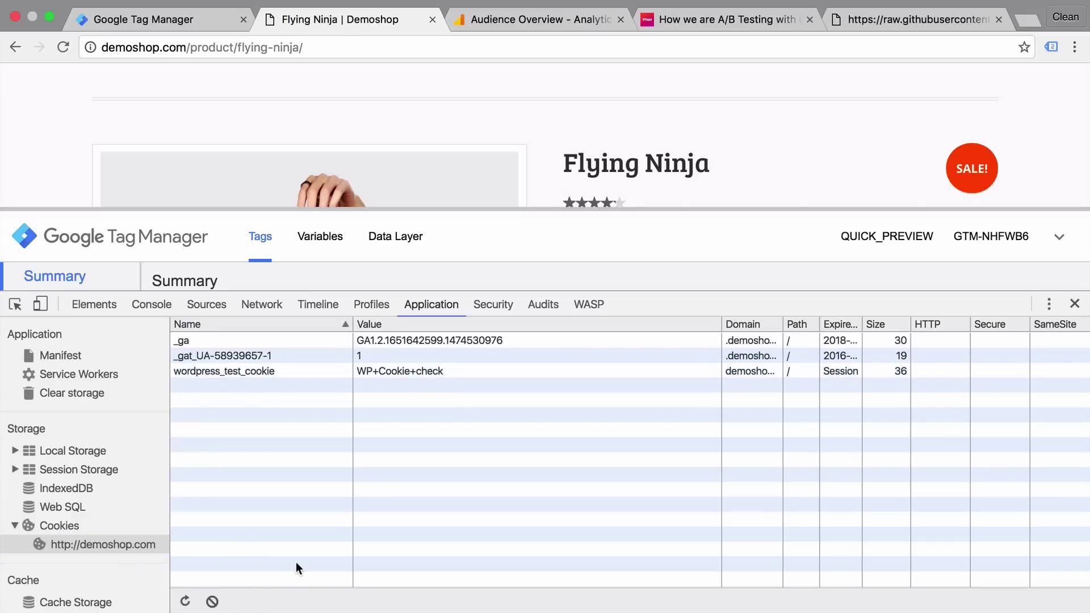
pyautogui.press('super+r')
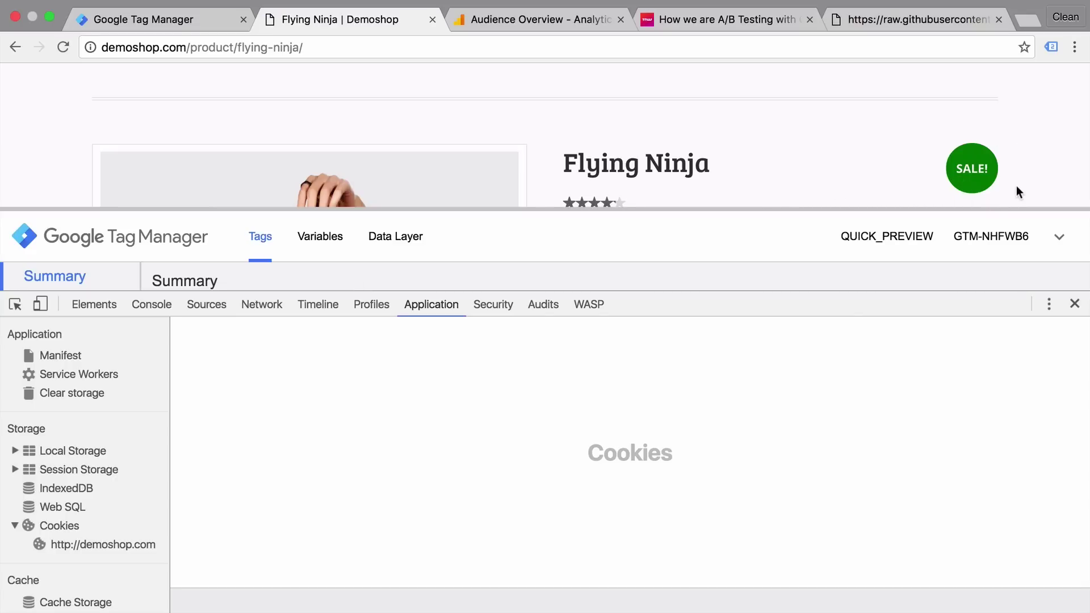
# - Close DevTools, reload, enlarge the debug panel and view abTest's Data Layer showing ds-1-1
pyautogui.click(1074, 304)
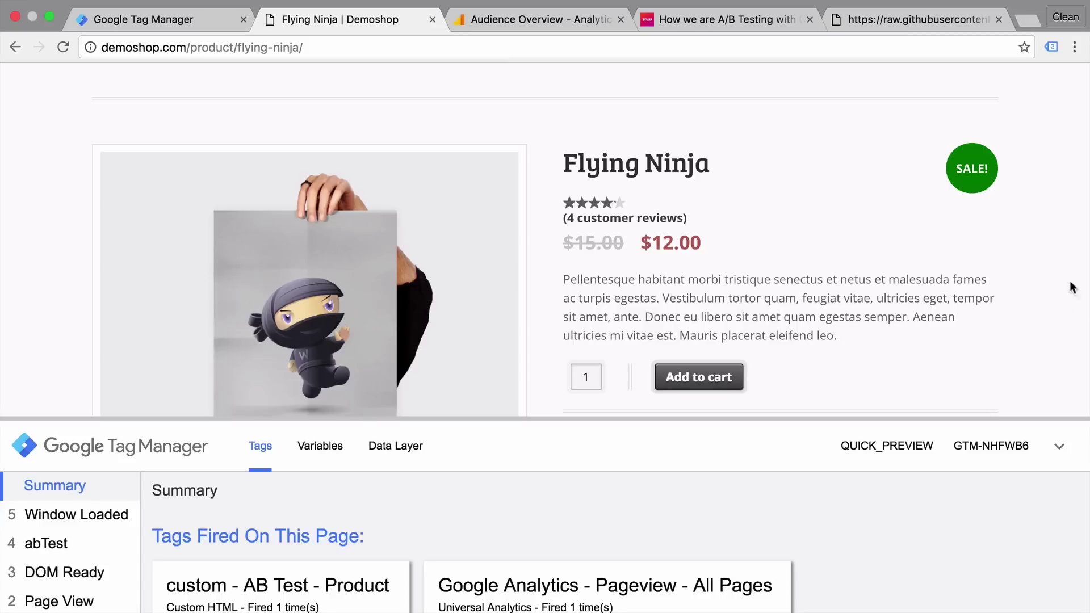
pyautogui.press('super+r')
pyautogui.click(47, 542)
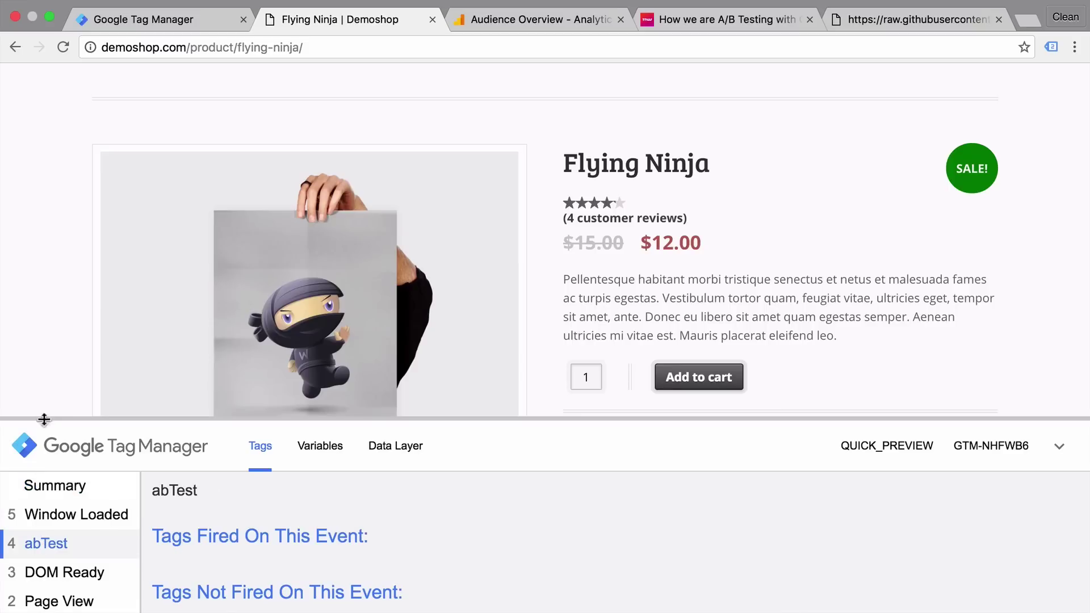
pyautogui.moveTo(44, 419); pyautogui.dragTo(57, 261)
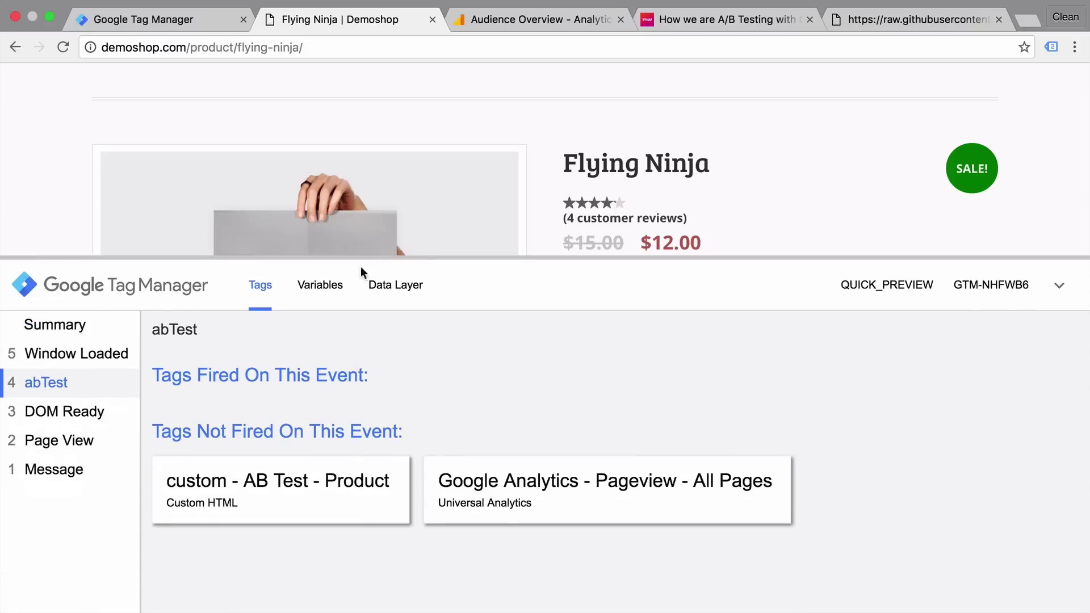
pyautogui.click(387, 291)
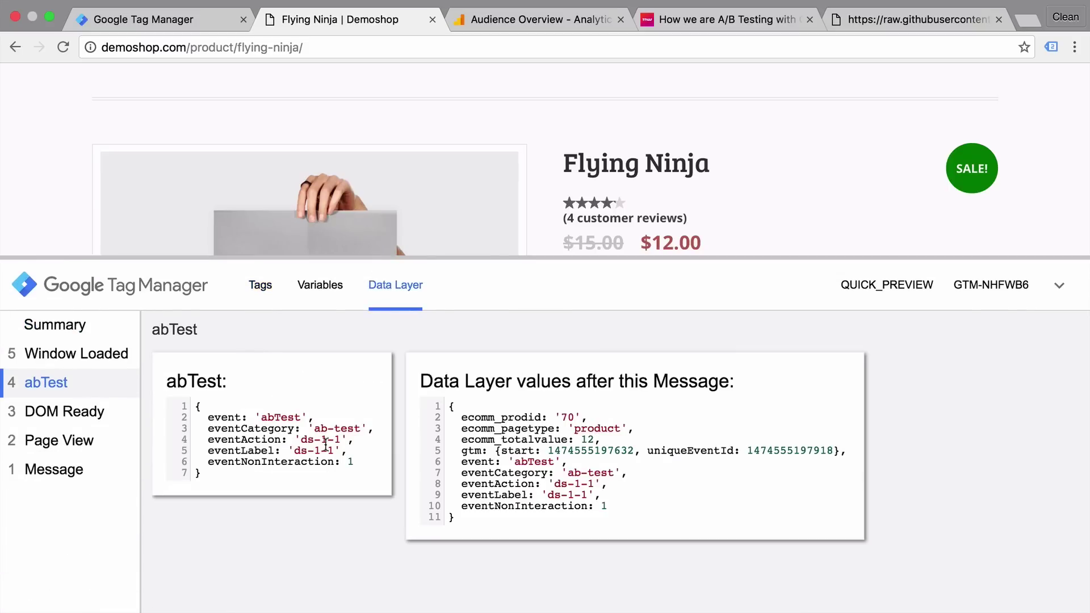
pyautogui.moveTo(325, 450); pyautogui.dragTo(334, 450)
# - Create a new user-defined variable named 'dlv - eventAction'
pyautogui.click(160, 23)
pyautogui.click(132, 530)
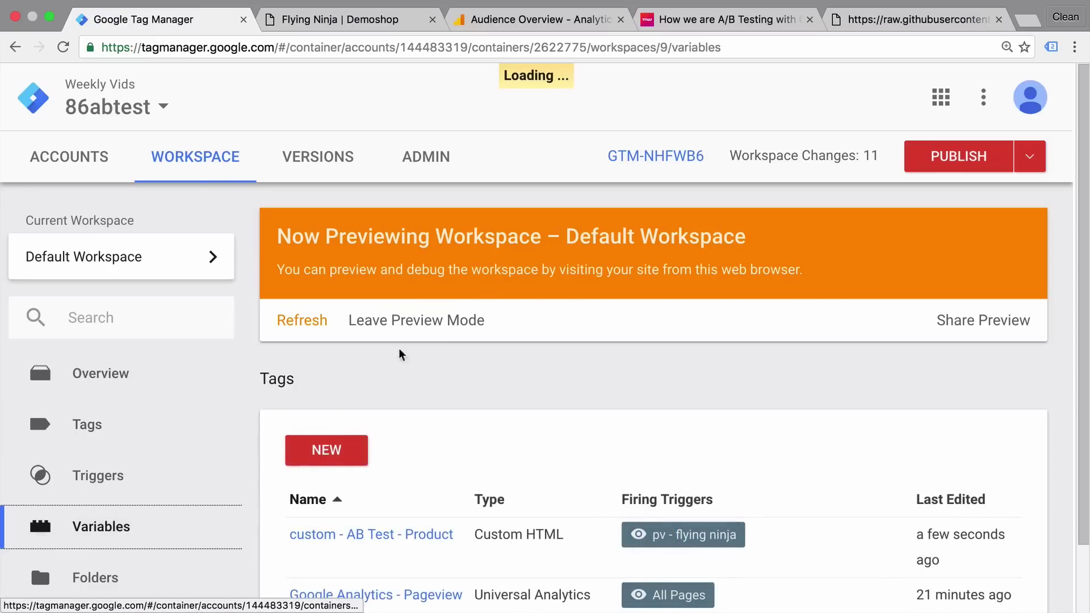
pyautogui.scroll(-5, 482, 305)
pyautogui.scroll(-2, 483, 305)
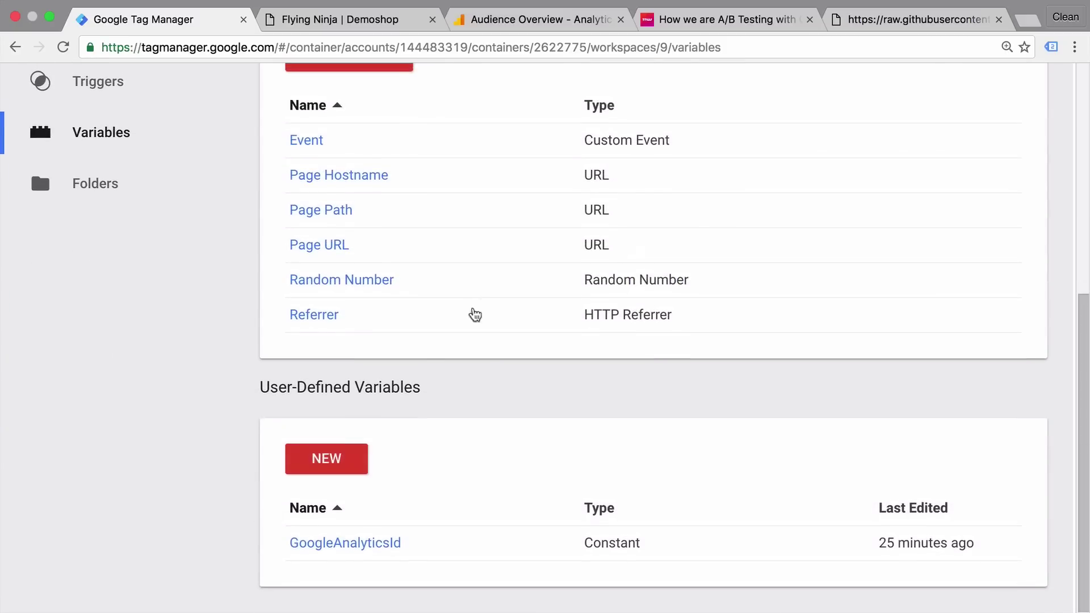
pyautogui.click(348, 454)
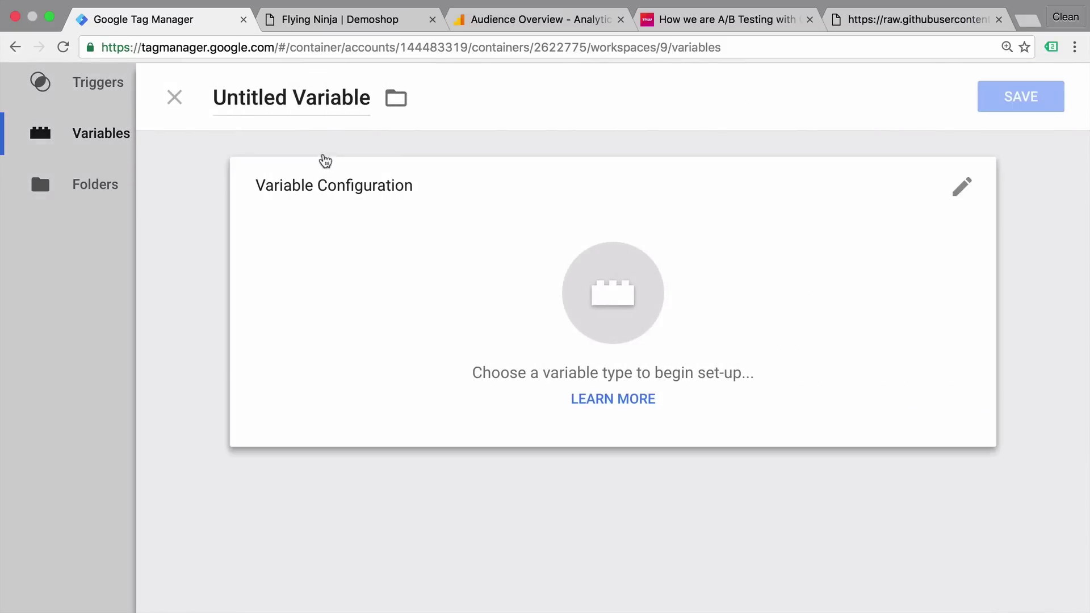
pyautogui.click(306, 95)
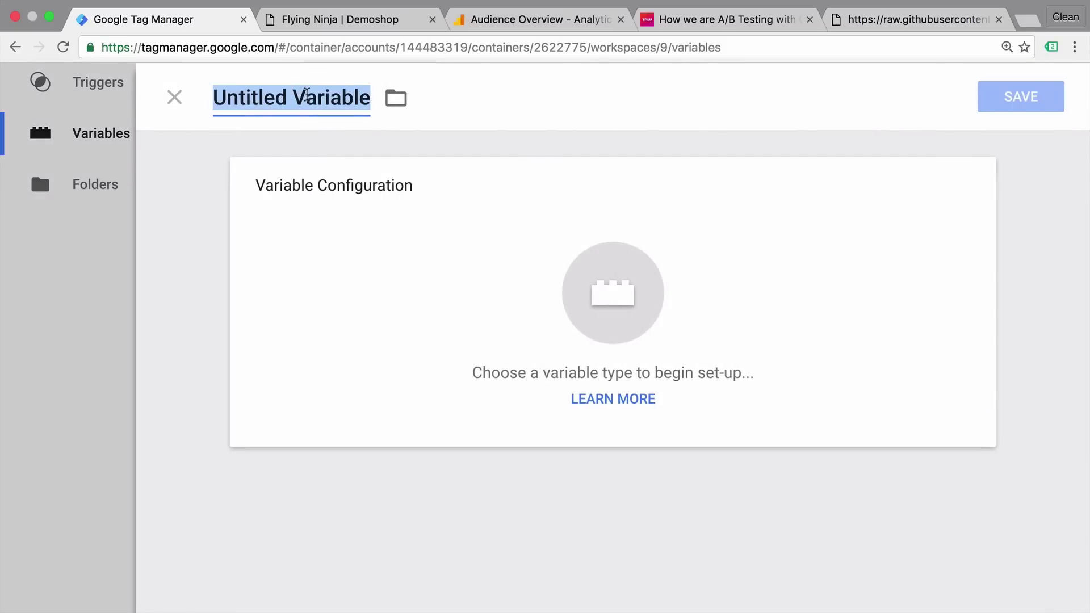
pyautogui.write('dlv - ')
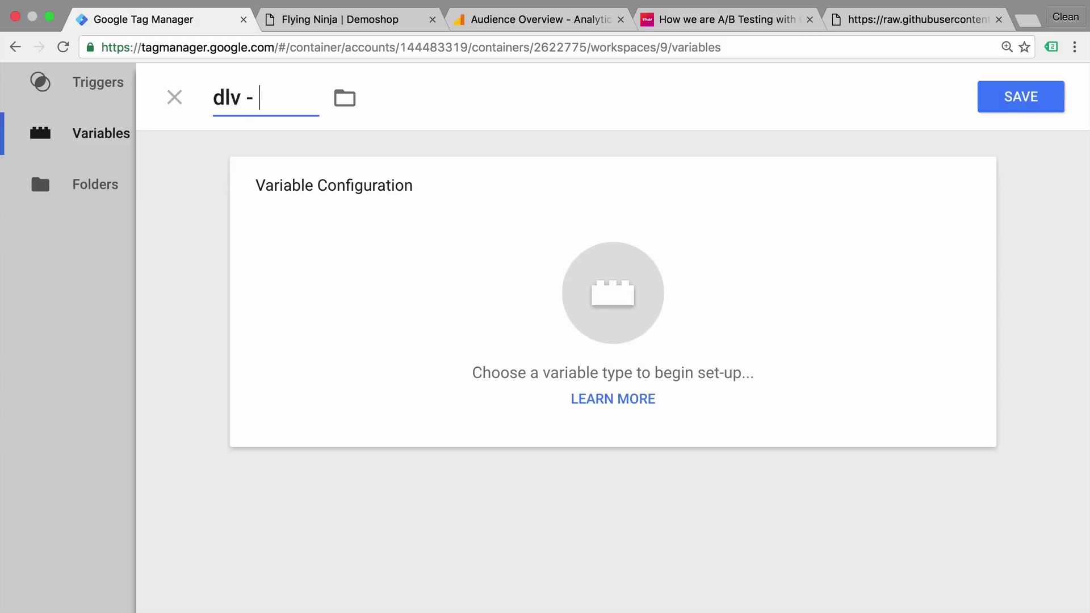
pyautogui.write('eventAct')
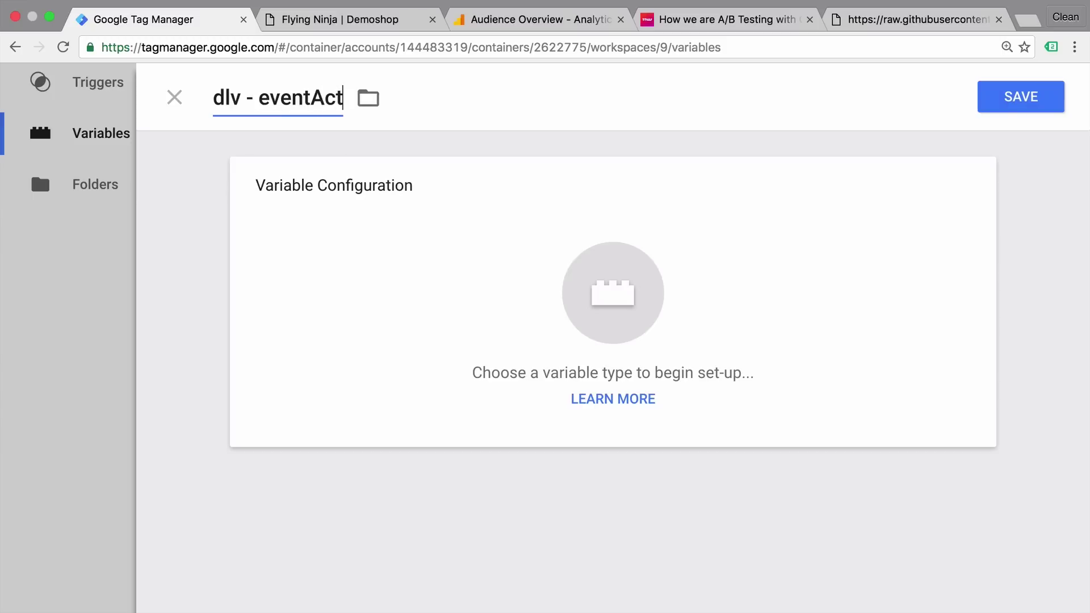
pyautogui.write('ion')
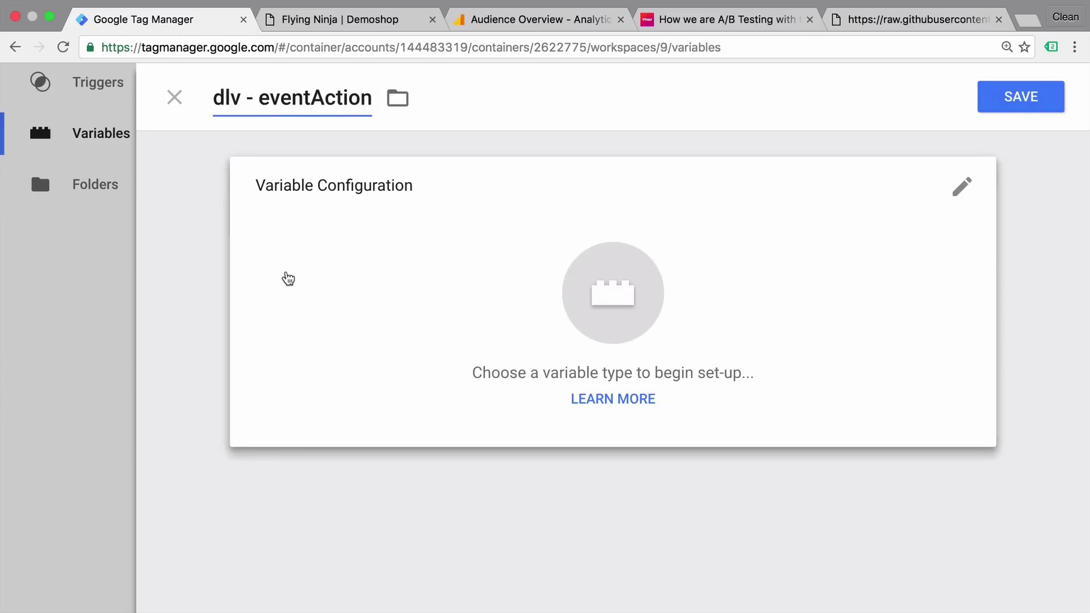
# - Make it a Data Layer Variable with key eventAction, save it, and return to the workspace
pyautogui.click(289, 278)
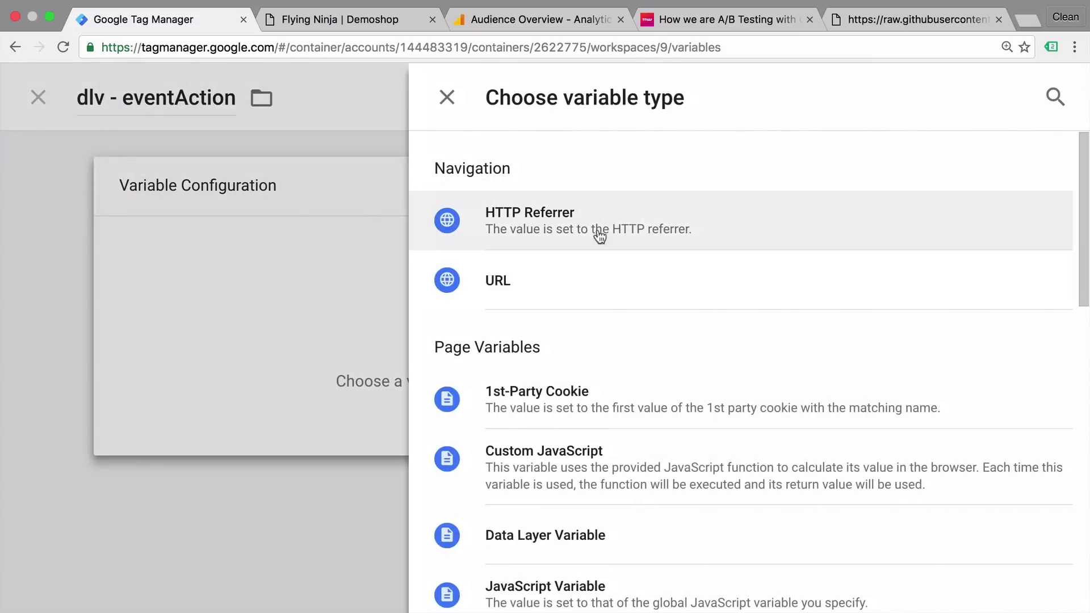
pyautogui.scroll(-3, 684, 235)
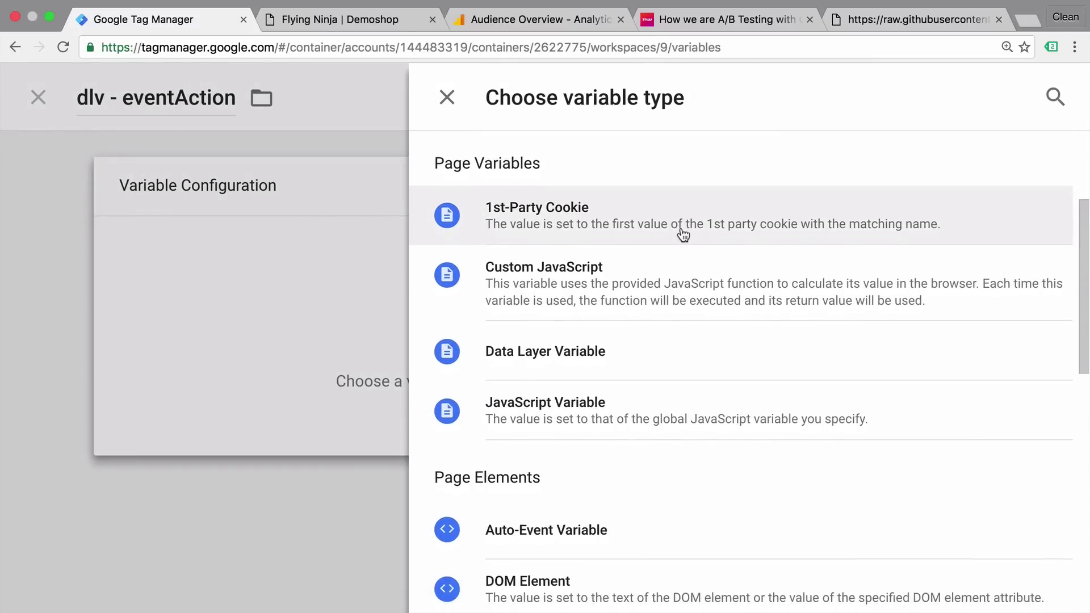
pyautogui.click(582, 326)
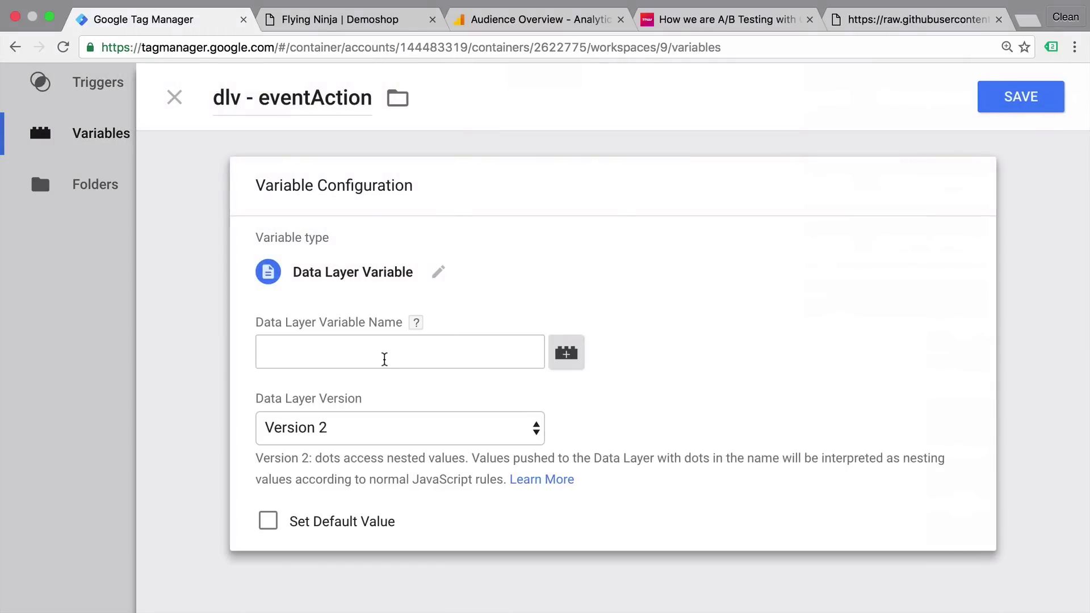
pyautogui.click(382, 359)
pyautogui.click(271, 23)
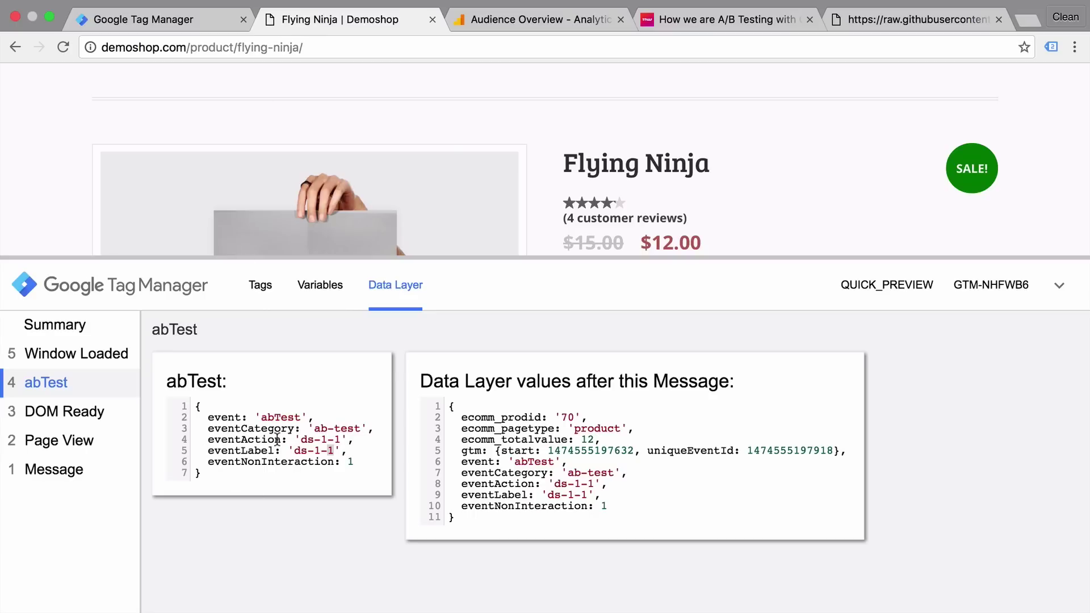
pyautogui.click(142, 14)
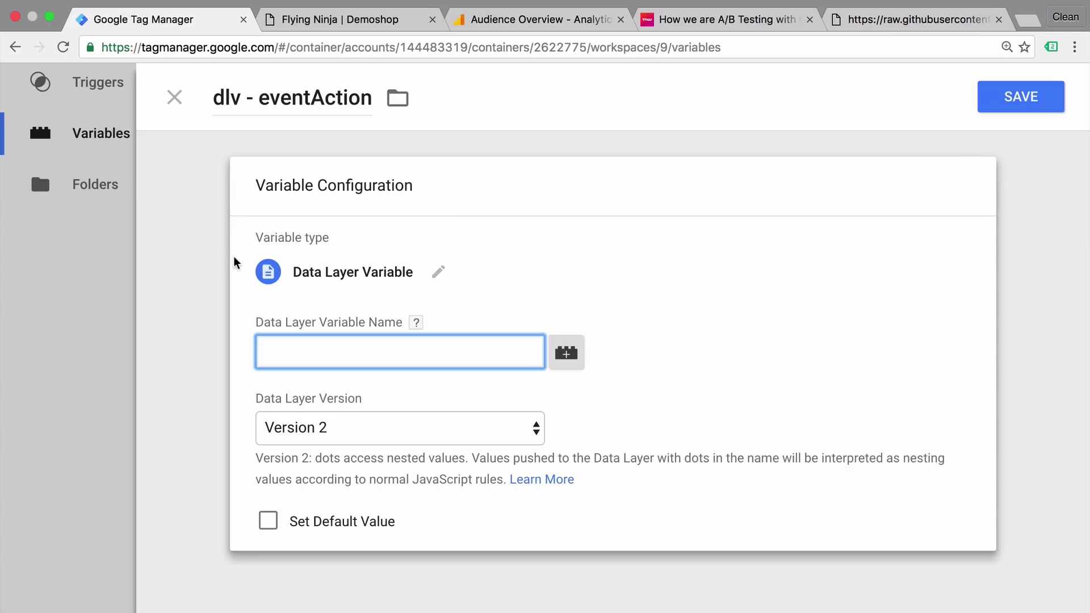
pyautogui.write('eventAction')
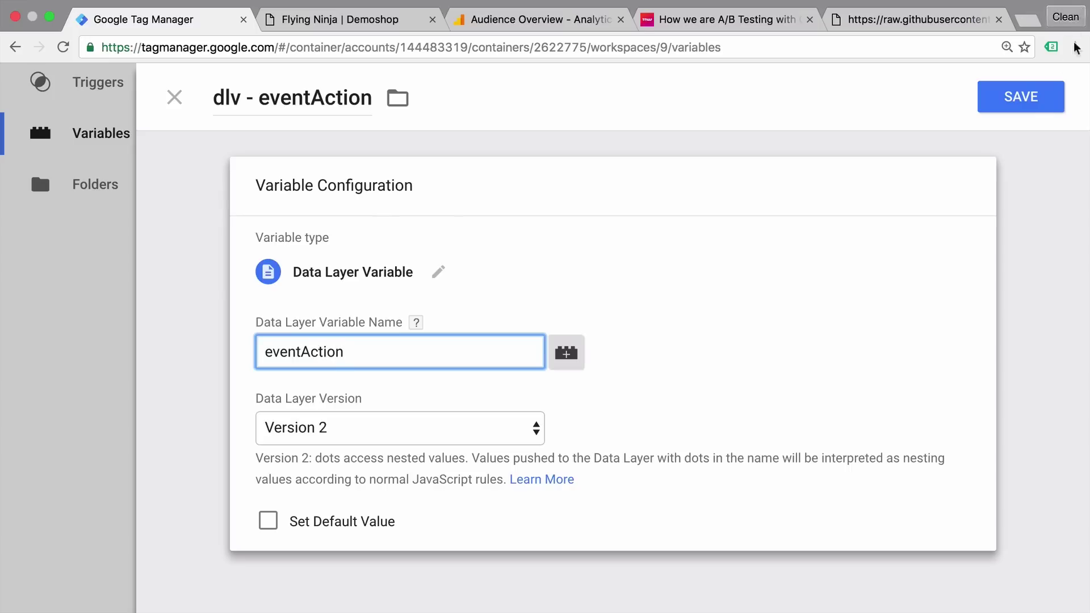
pyautogui.click(1034, 103)
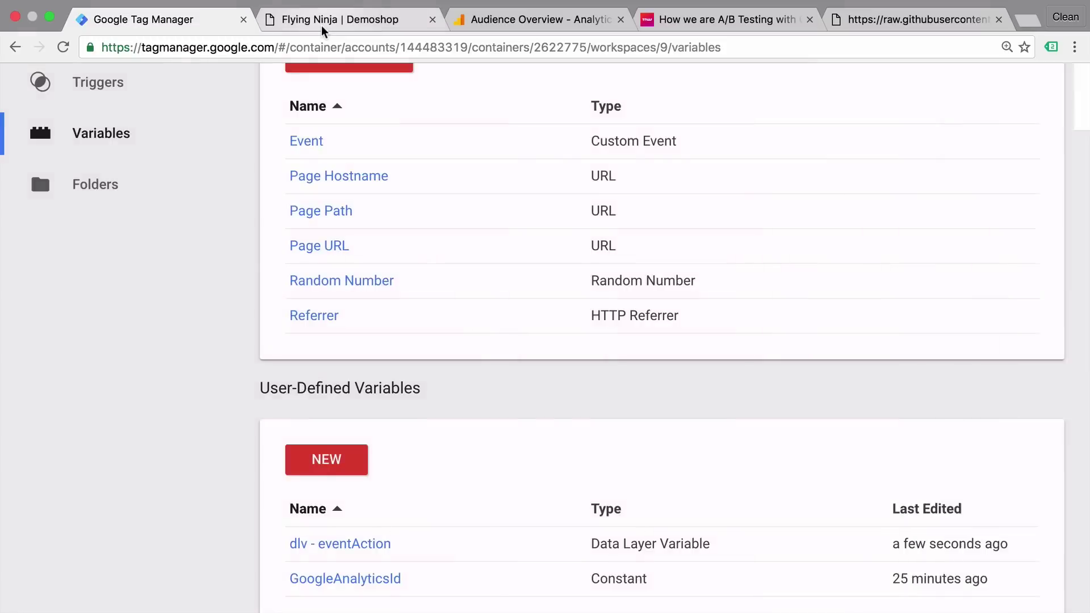
pyautogui.click(321, 26)
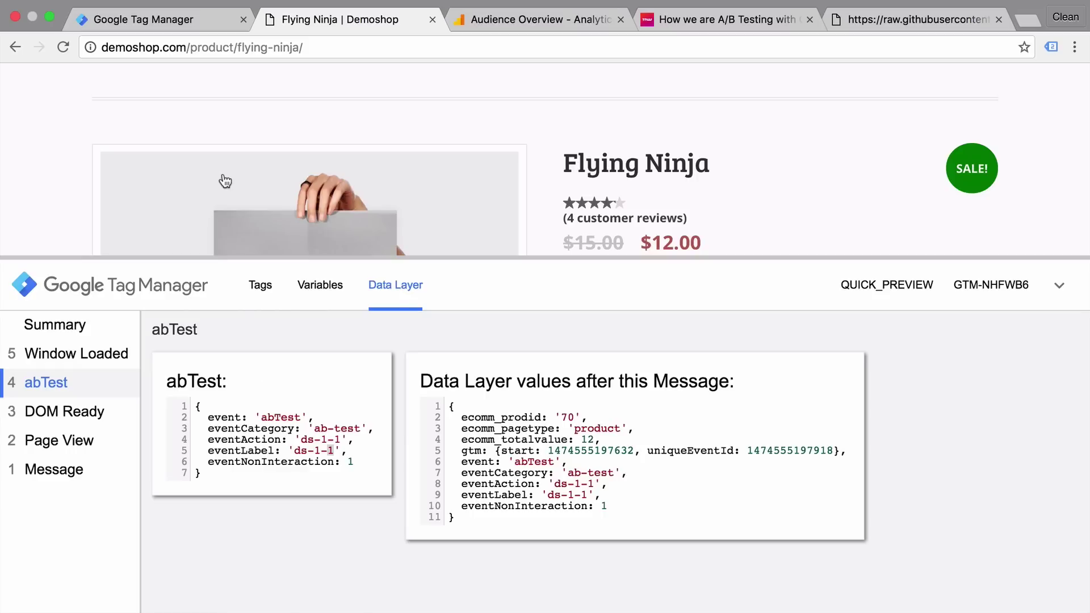
pyautogui.click(196, 17)
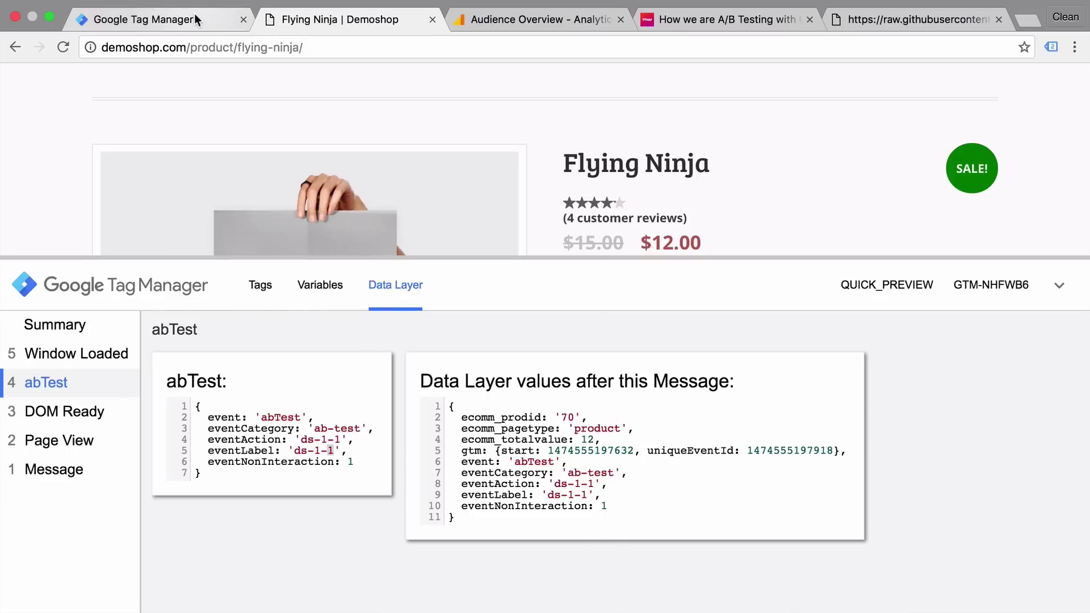
# - Create a tag named 'Google Analytics - Event - AB Test' of type Universal Analytics
pyautogui.scroll(10, 171, 343)
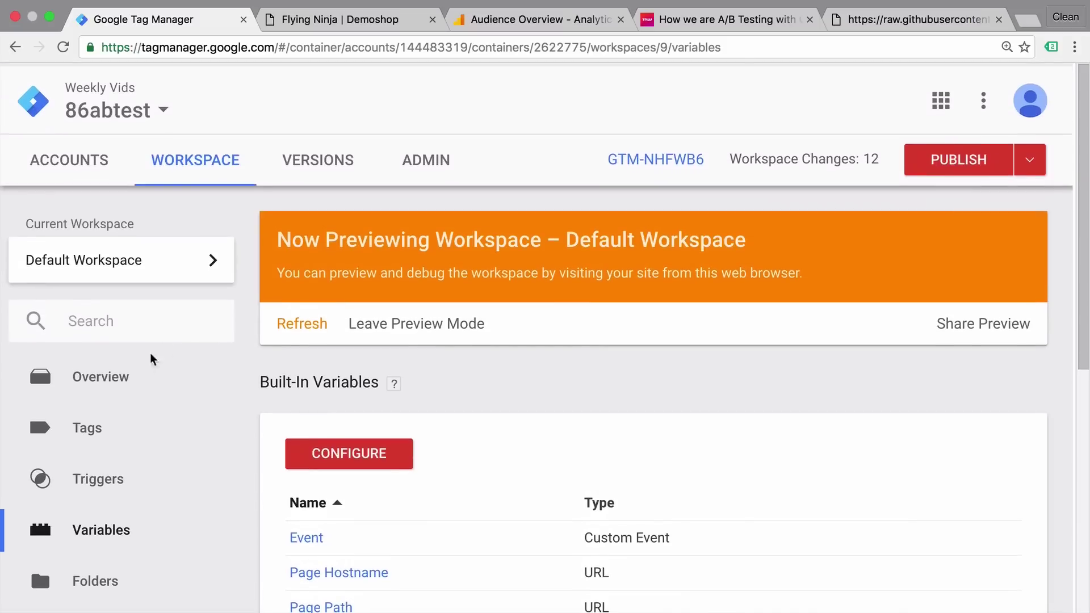
pyautogui.click(119, 423)
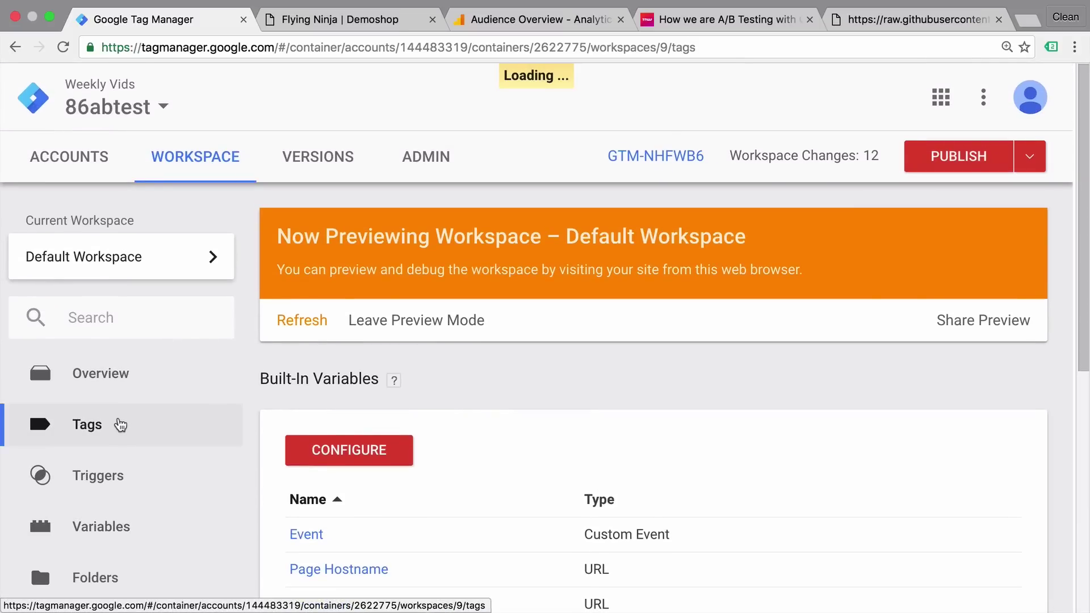
pyautogui.scroll(-1, 120, 425)
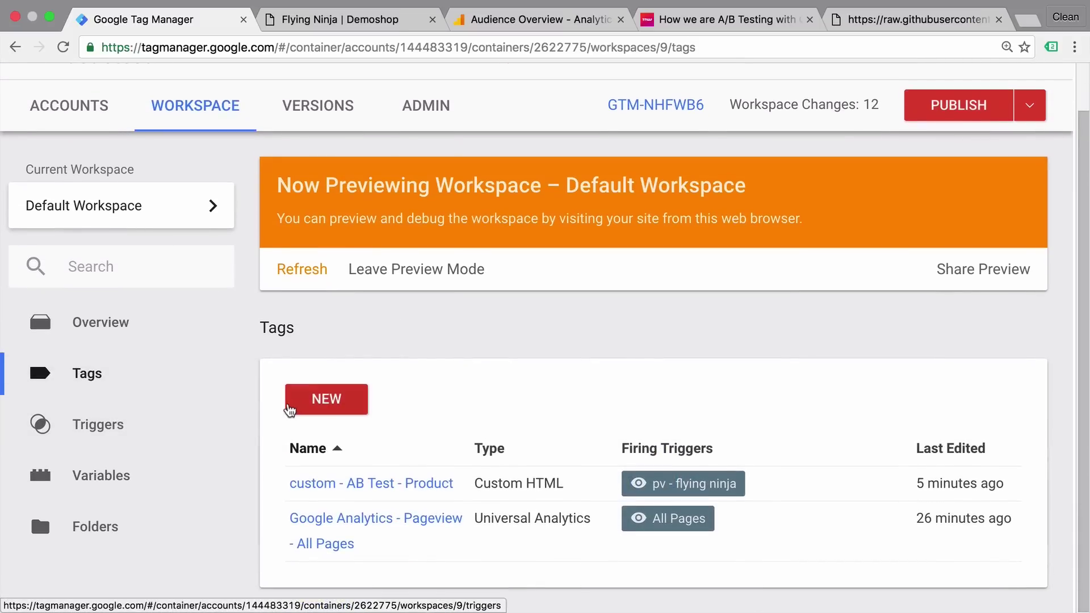
pyautogui.click(303, 403)
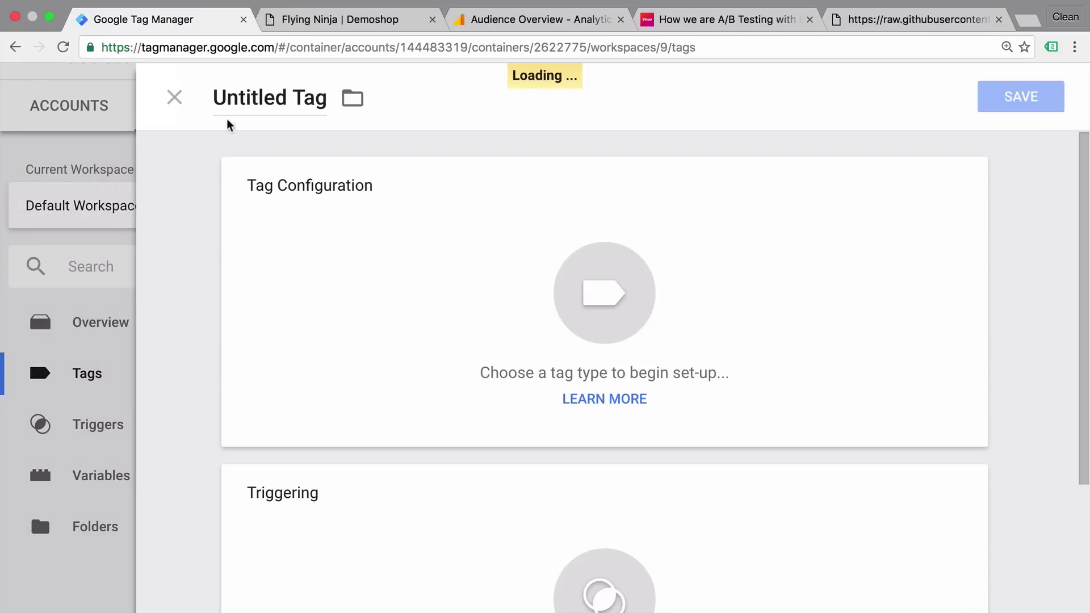
pyautogui.click(232, 105)
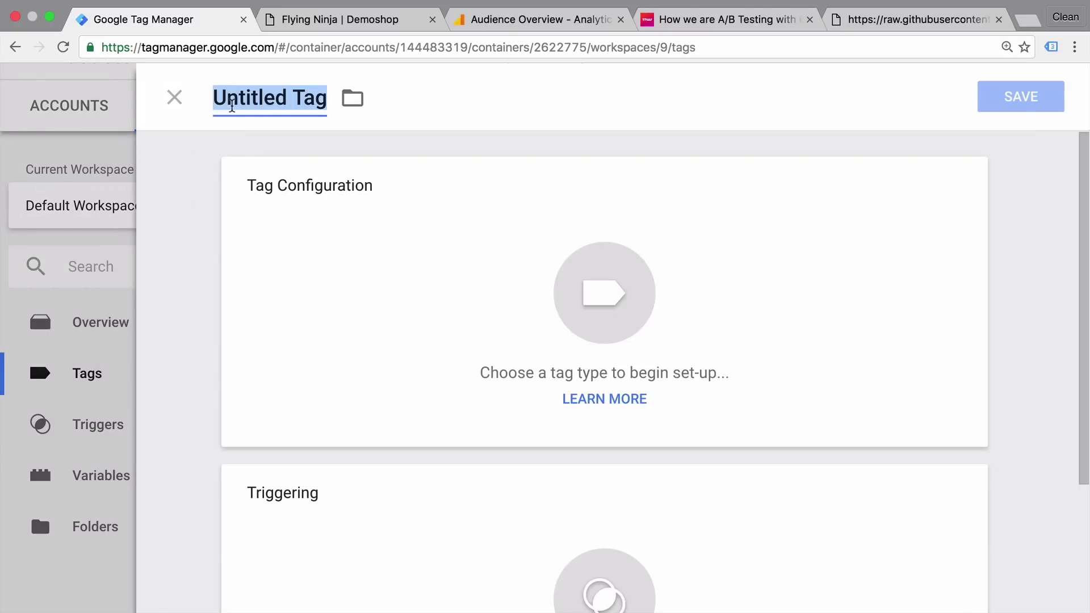
pyautogui.write('Google Analy')
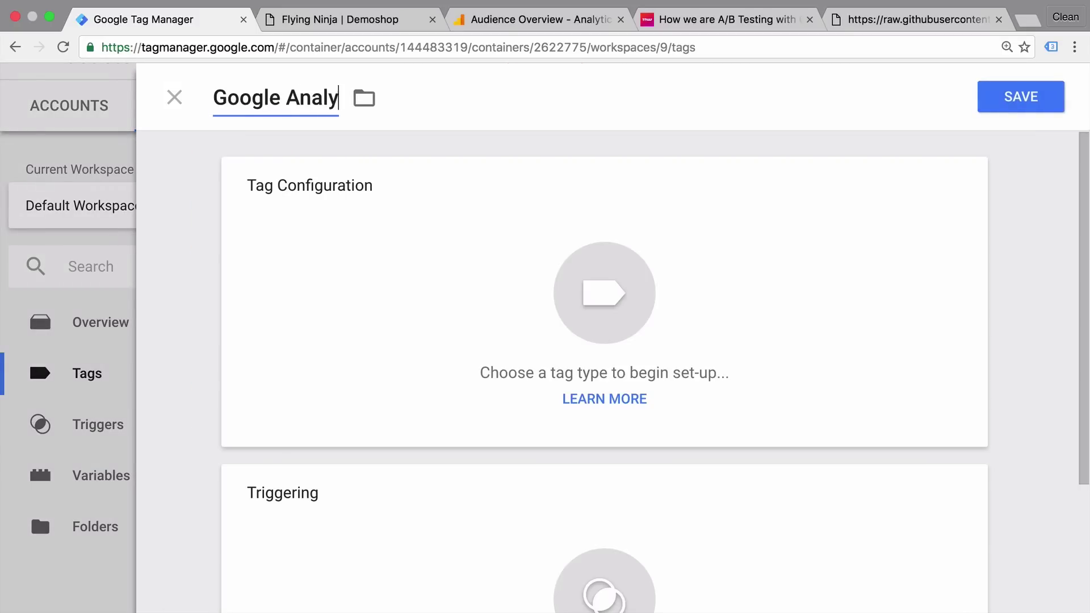
pyautogui.write('tics - Even')
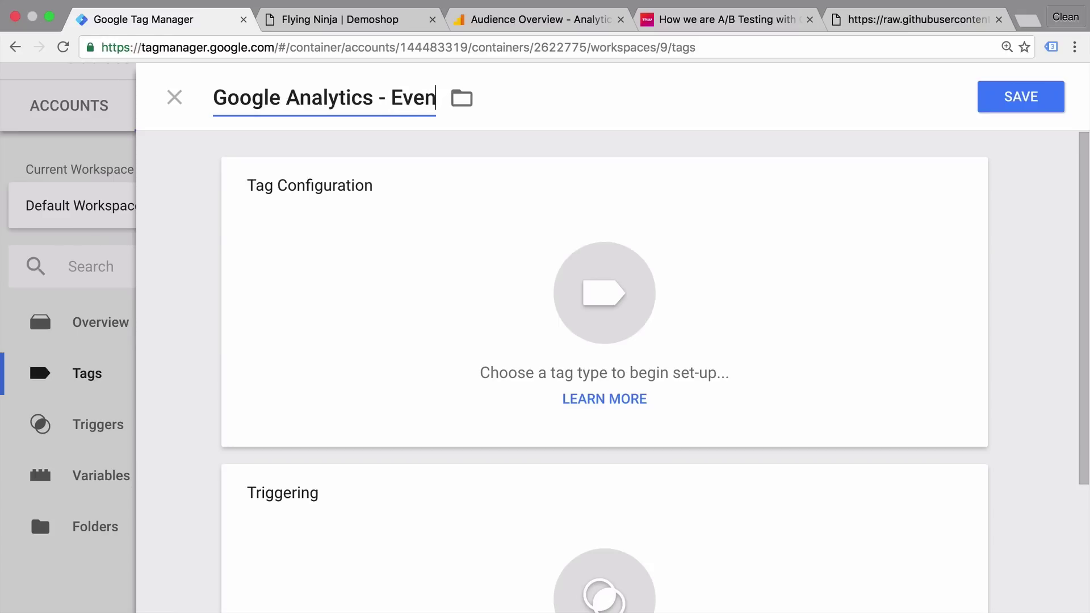
pyautogui.write('t - ')
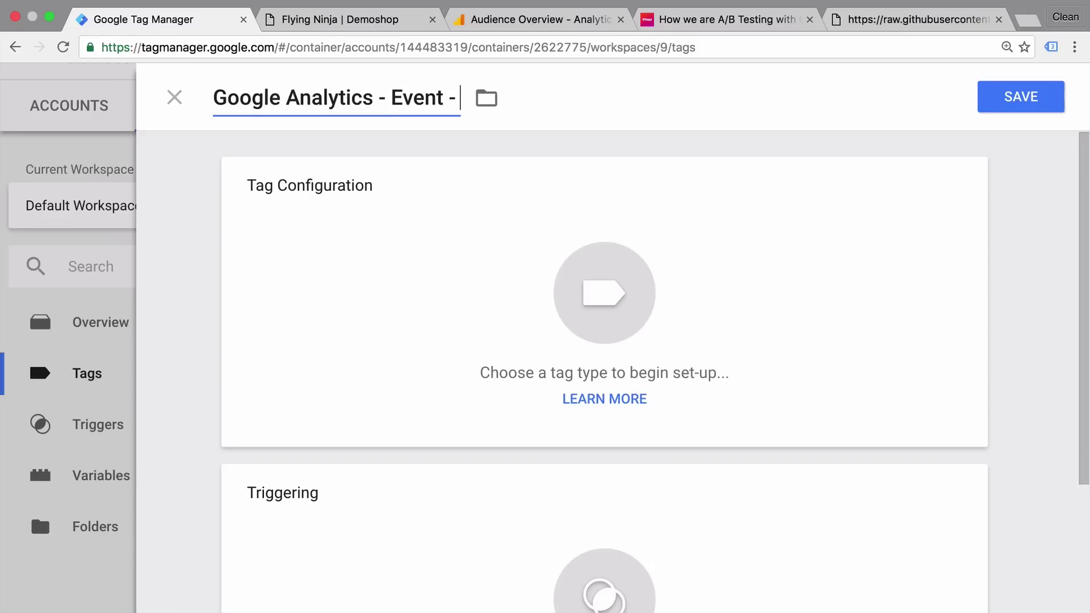
pyautogui.write('AB Tes')
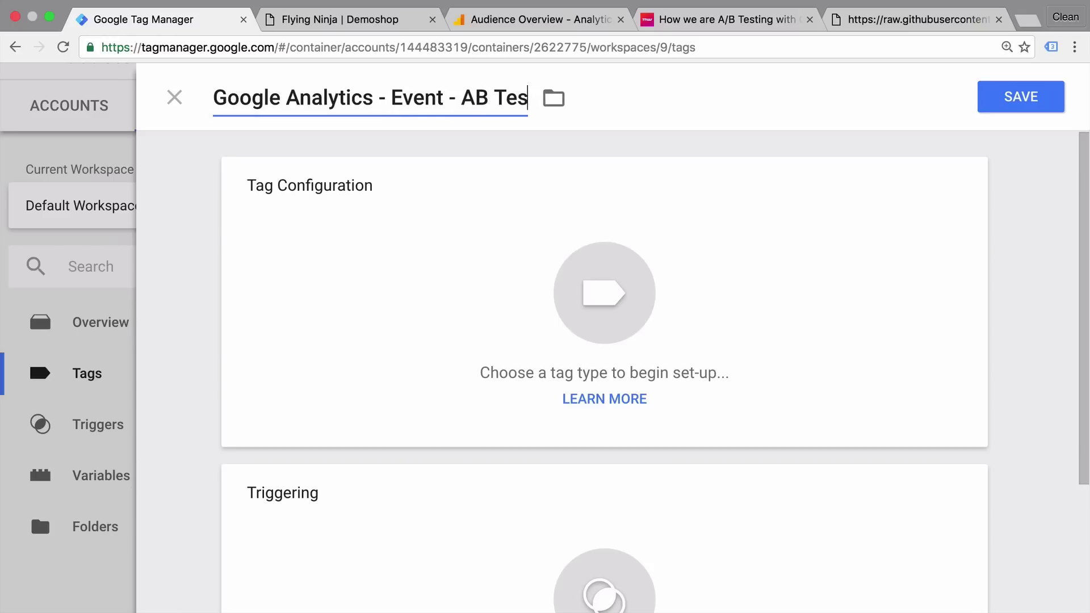
pyautogui.write('t')
pyautogui.click(311, 284)
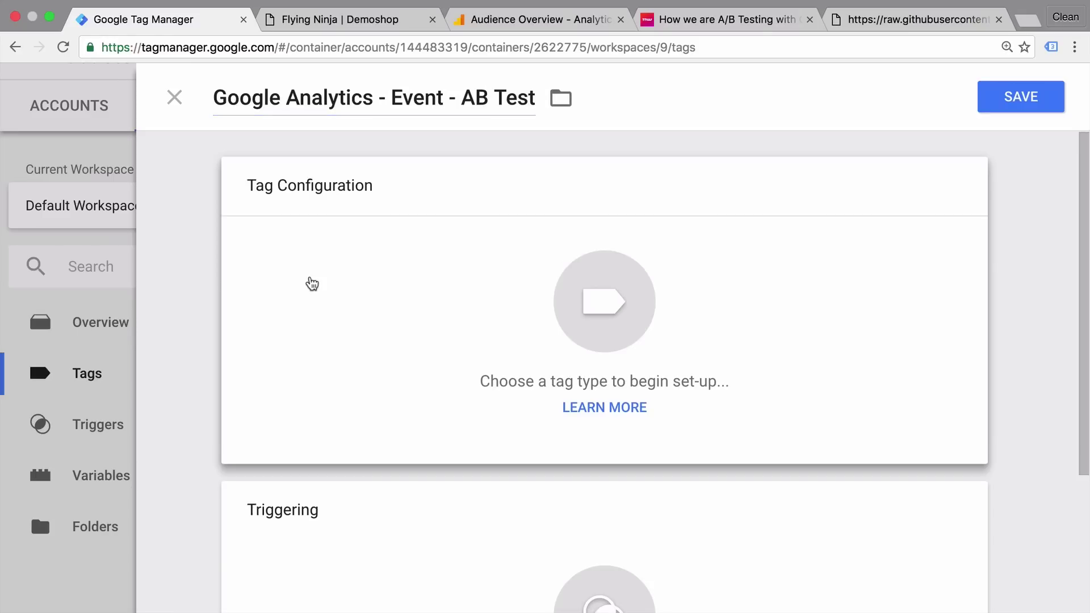
pyautogui.click(630, 210)
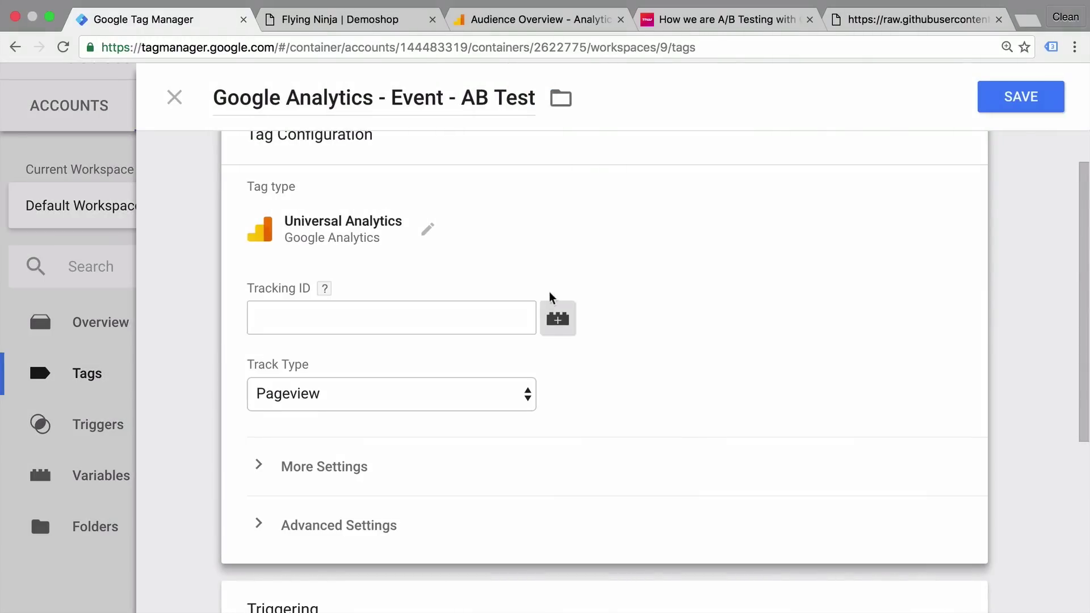
# - Set the tracking ID to the GoogleAnalyticsId variable and the track type to Event
pyautogui.click(559, 319)
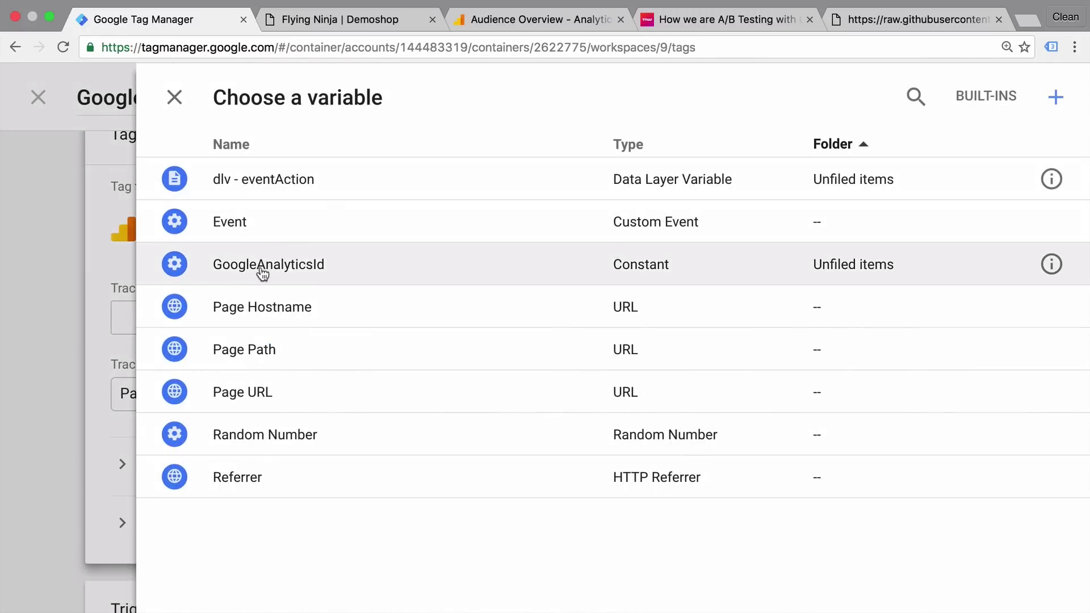
pyautogui.click(262, 265)
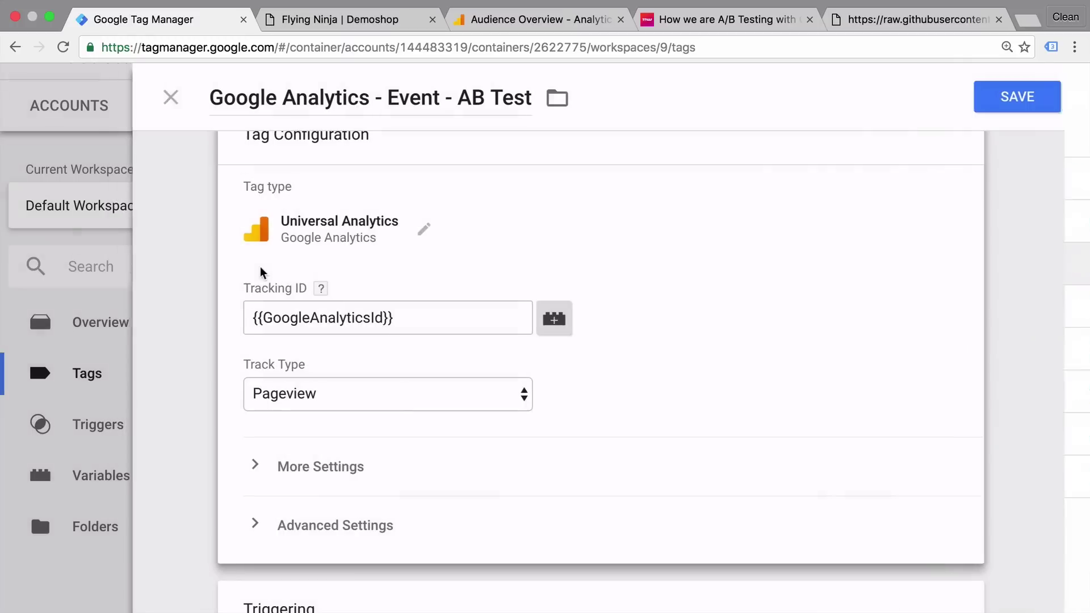
pyautogui.click(301, 404)
pyautogui.click(303, 414)
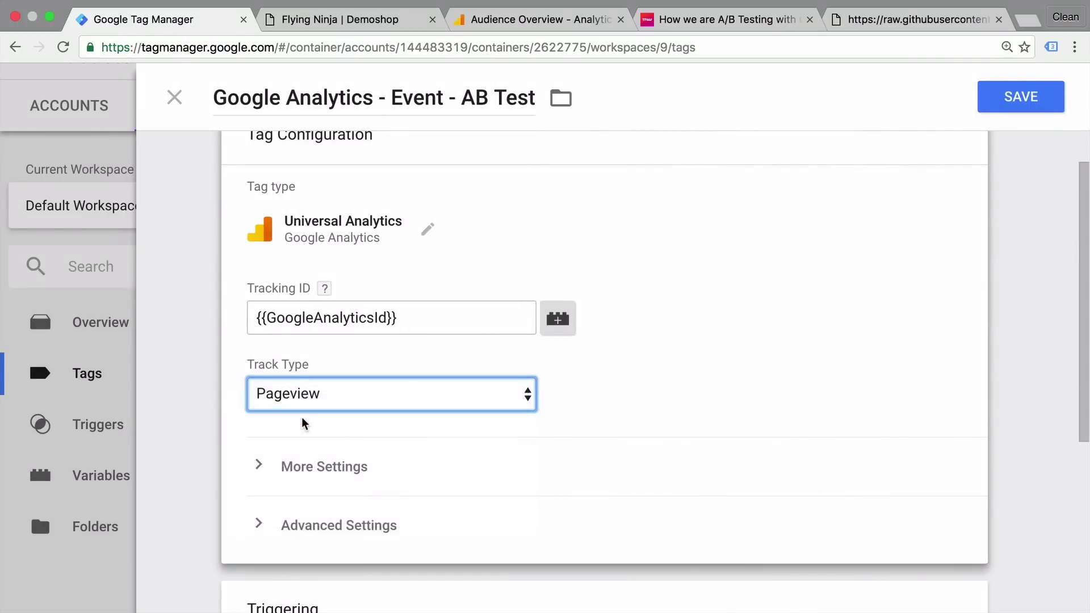
pyautogui.scroll(-4, 196, 453)
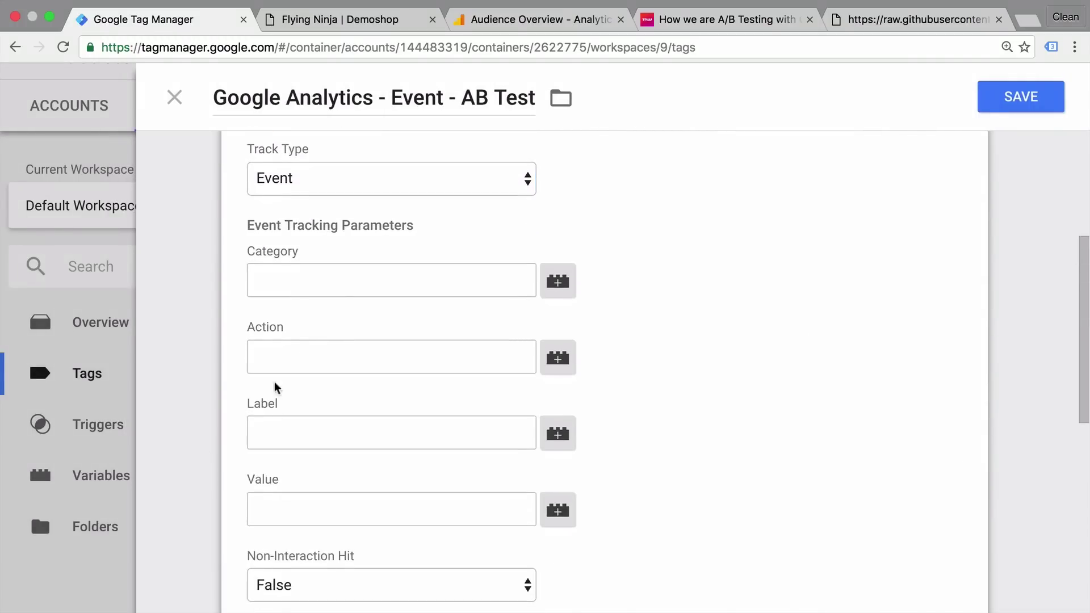
# - Set Category 'AB Test', Action {{dlv - eventAction}}, and Non-Interaction Hit True
pyautogui.click(340, 293)
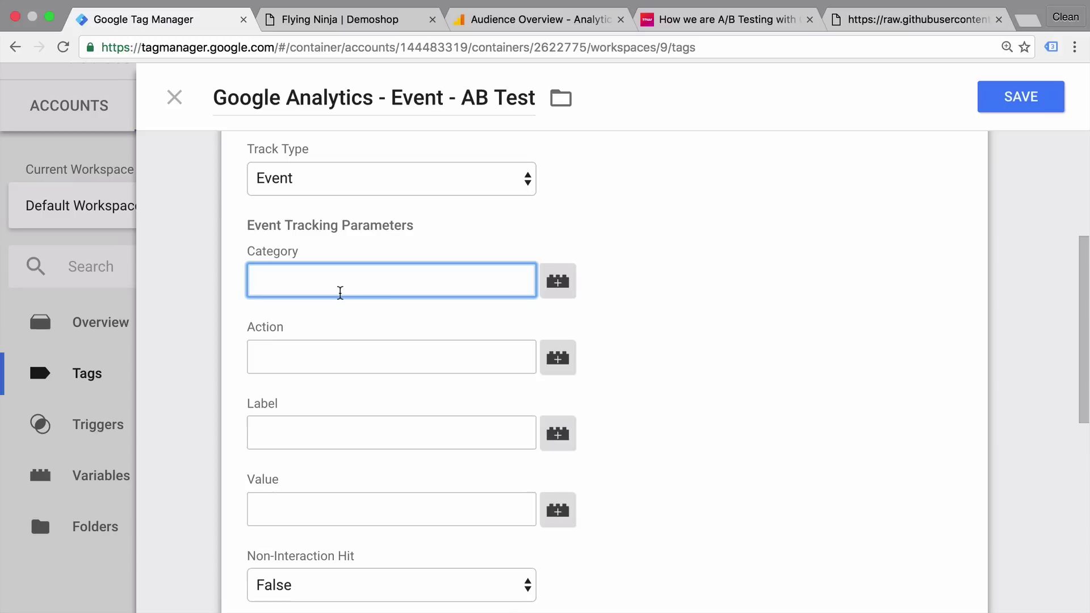
pyautogui.write('AB Test')
pyautogui.click(345, 366)
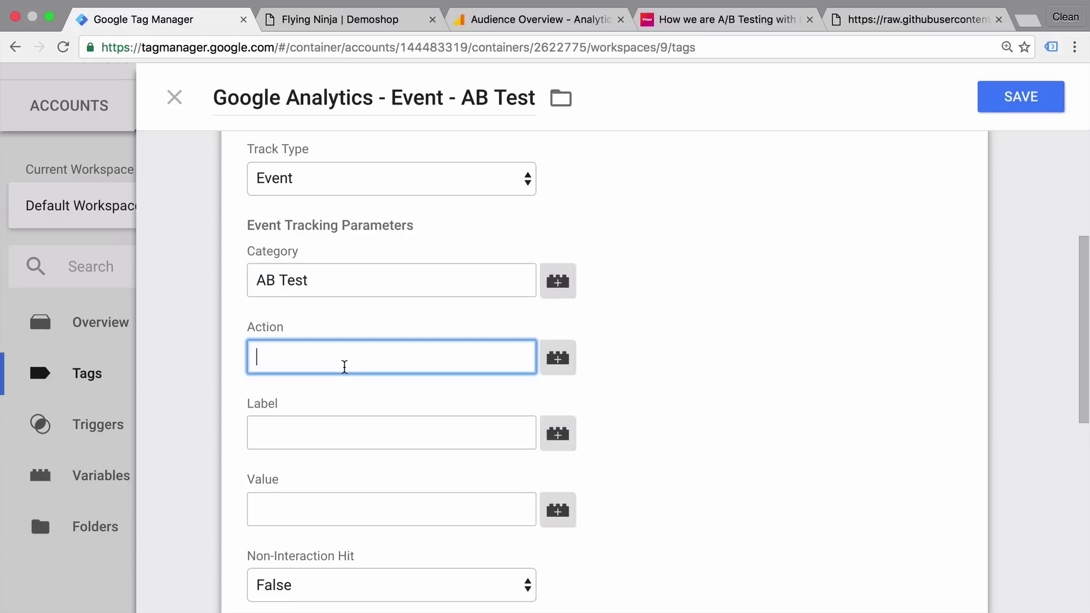
pyautogui.click(573, 364)
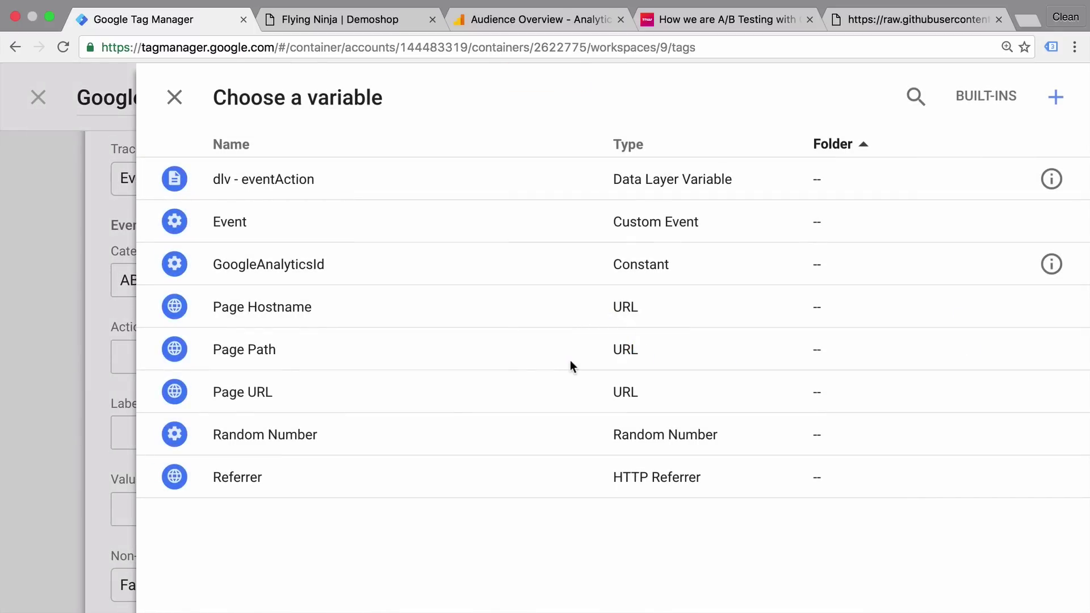
pyautogui.click(366, 185)
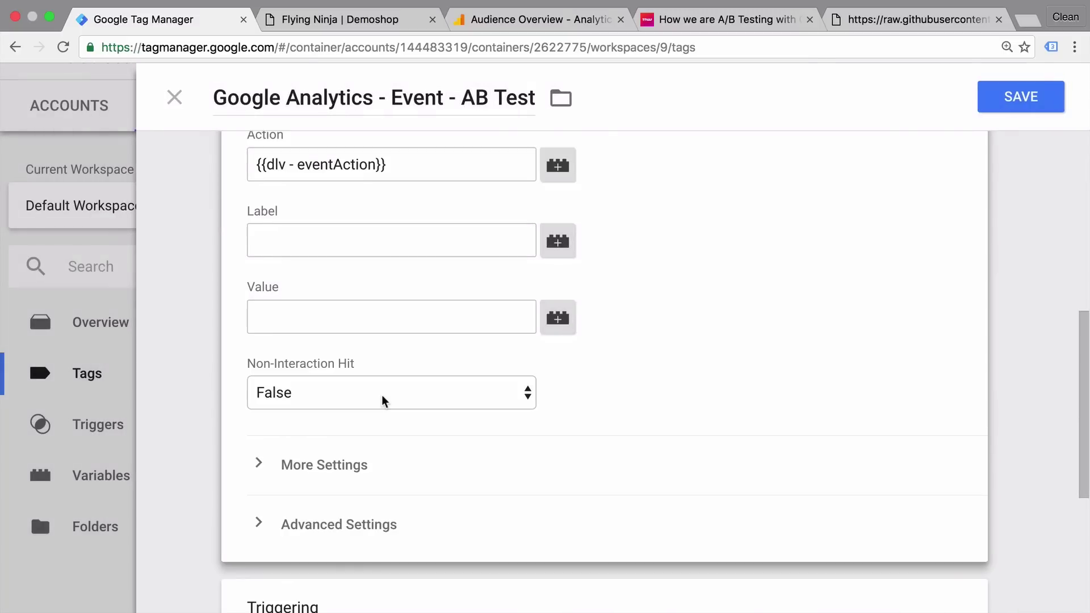
pyautogui.click(384, 400)
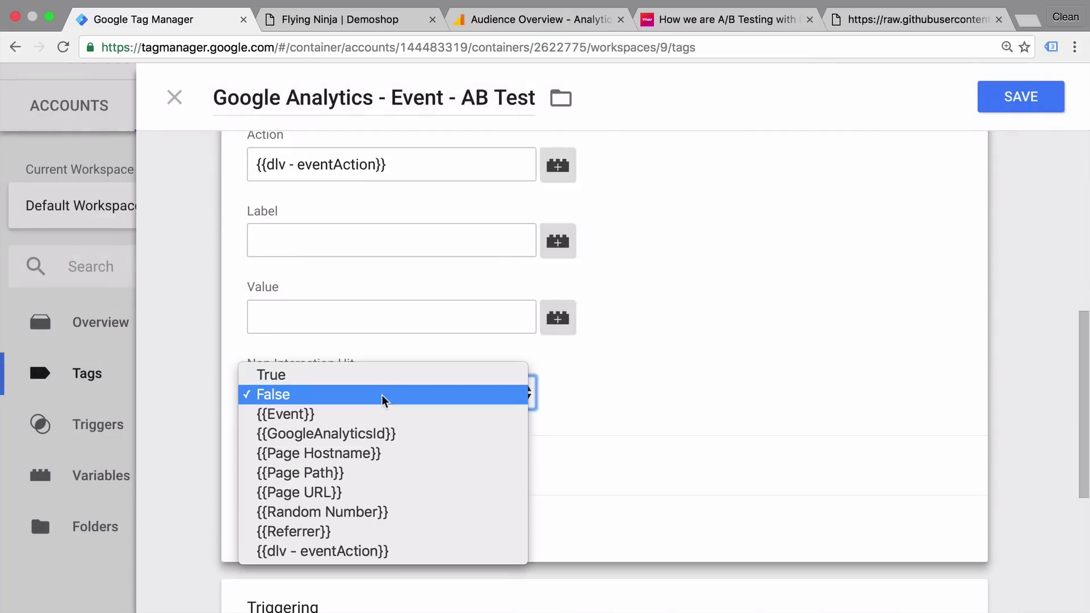
pyautogui.click(382, 379)
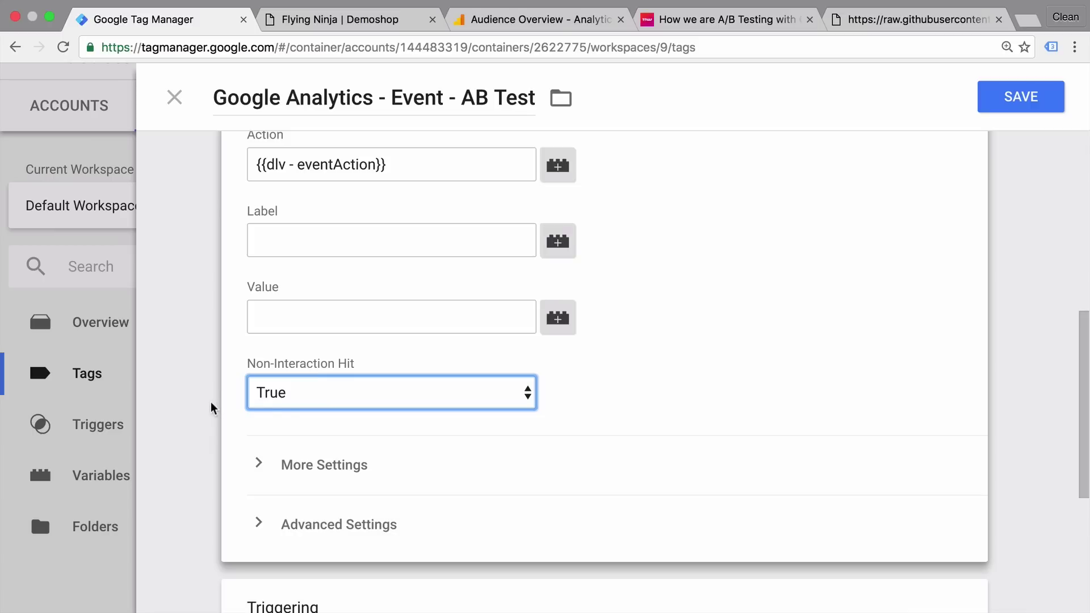
pyautogui.scroll(-2, 221, 408)
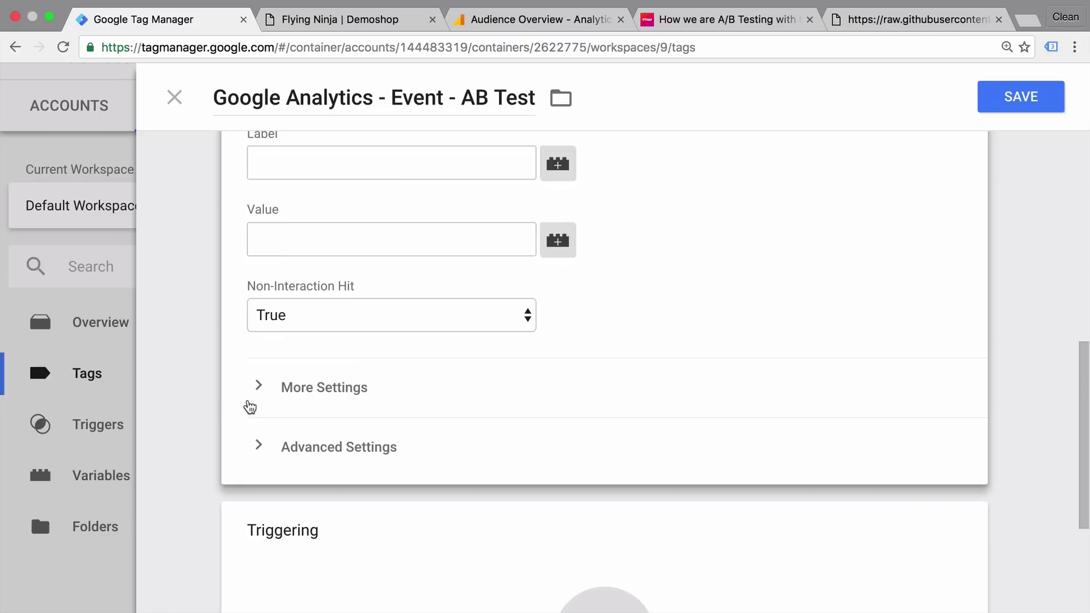
pyautogui.scroll(4, 250, 407)
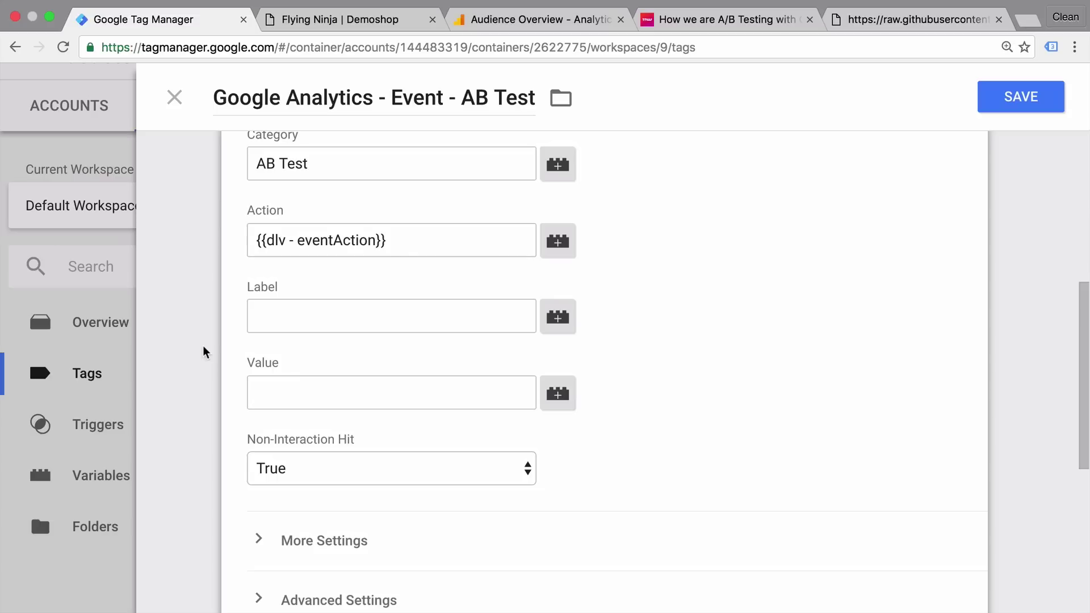
pyautogui.scroll(-10, 206, 352)
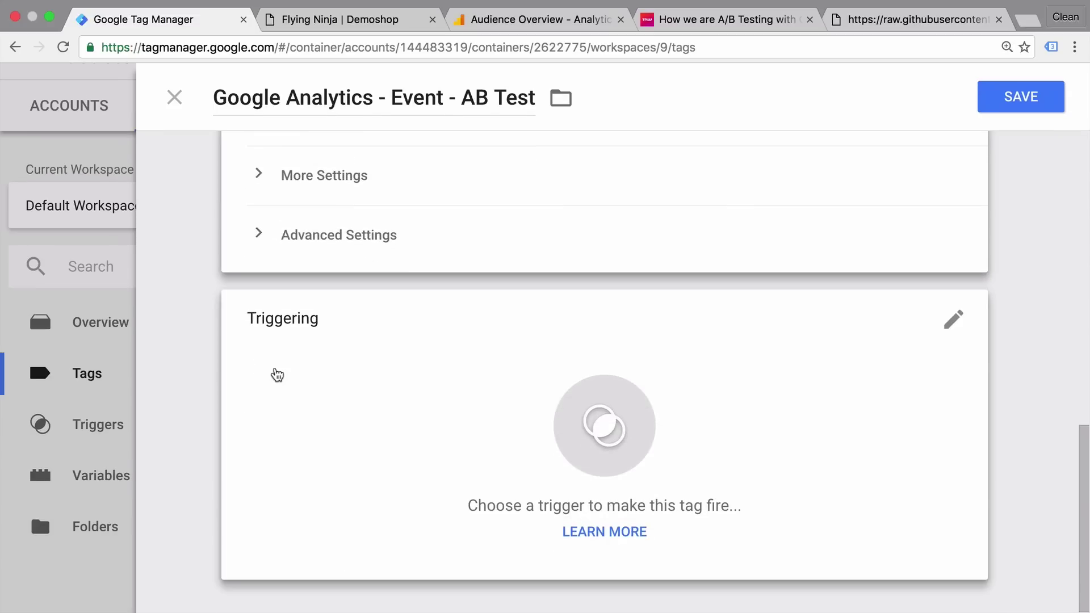
# - Start a new trigger for the AB Test event tag and name it 'custom - abTest'
pyautogui.click(277, 375)
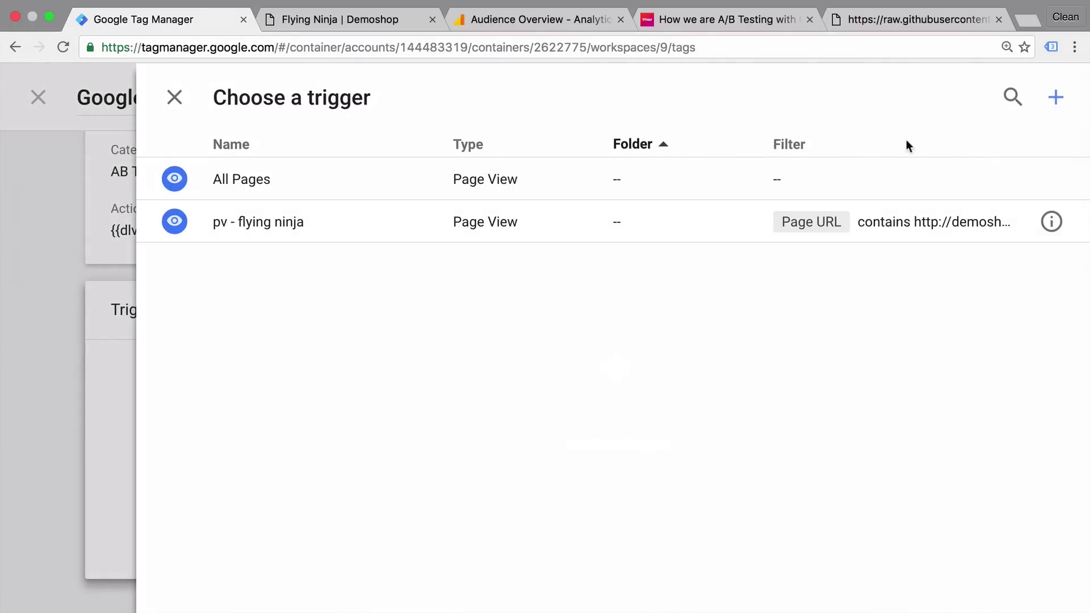
pyautogui.click(1051, 105)
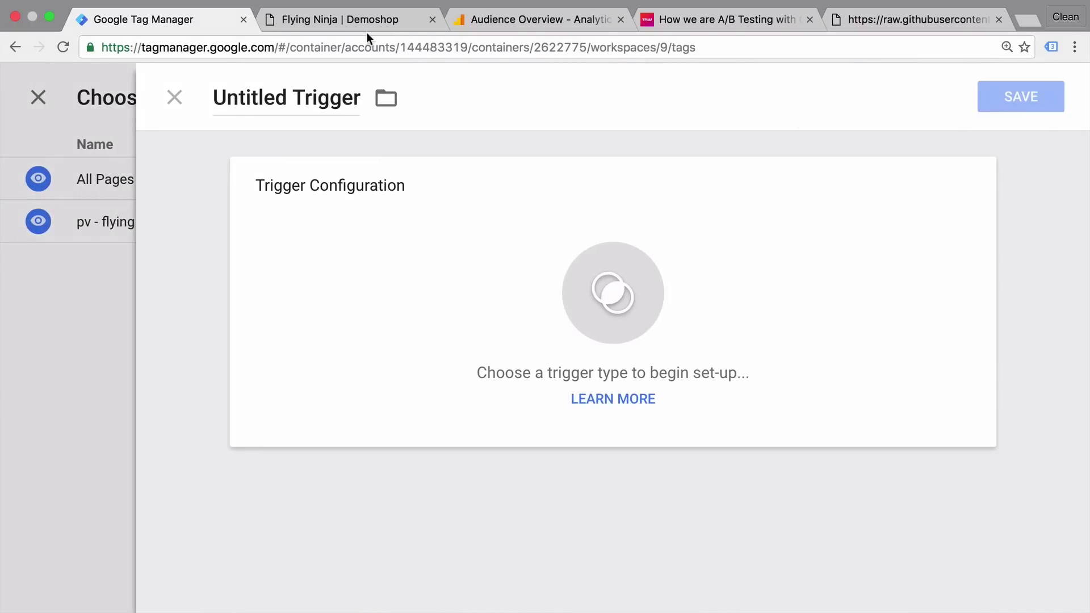
pyautogui.click(363, 19)
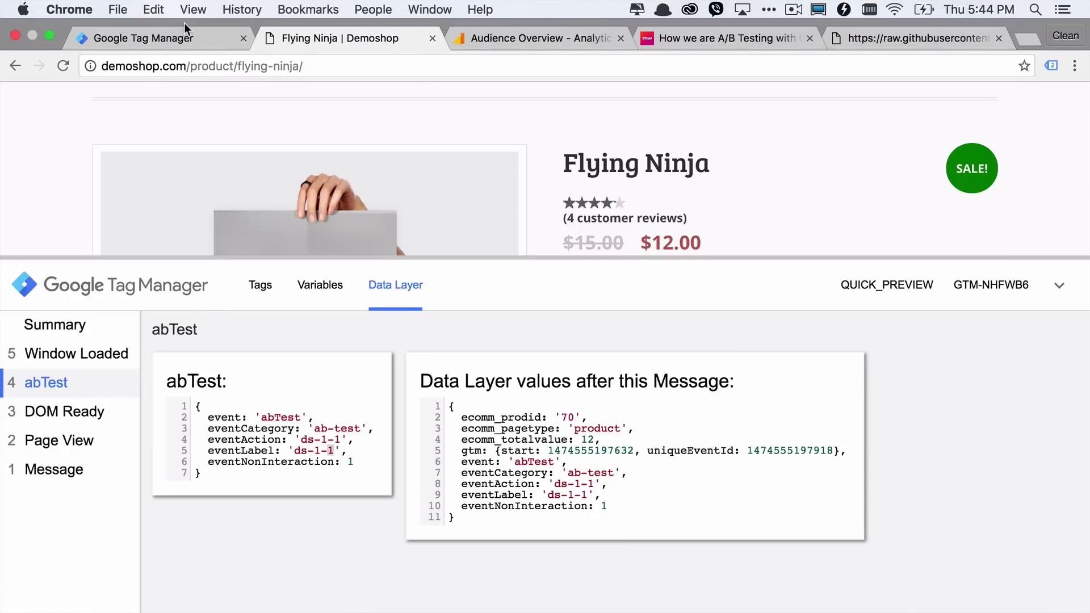
pyautogui.click(184, 23)
pyautogui.click(322, 108)
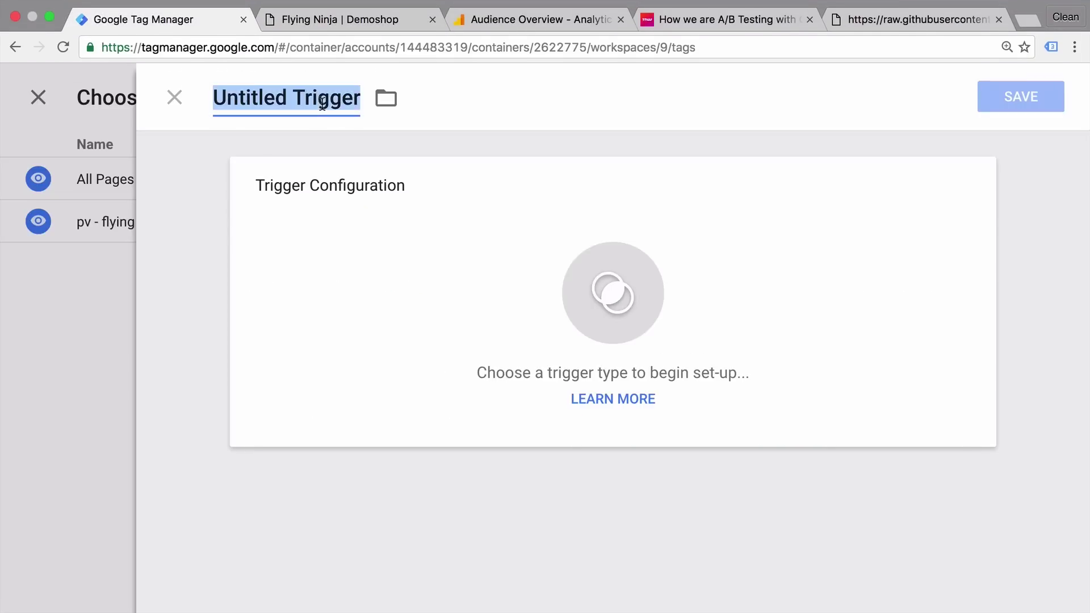
pyautogui.write('custom ')
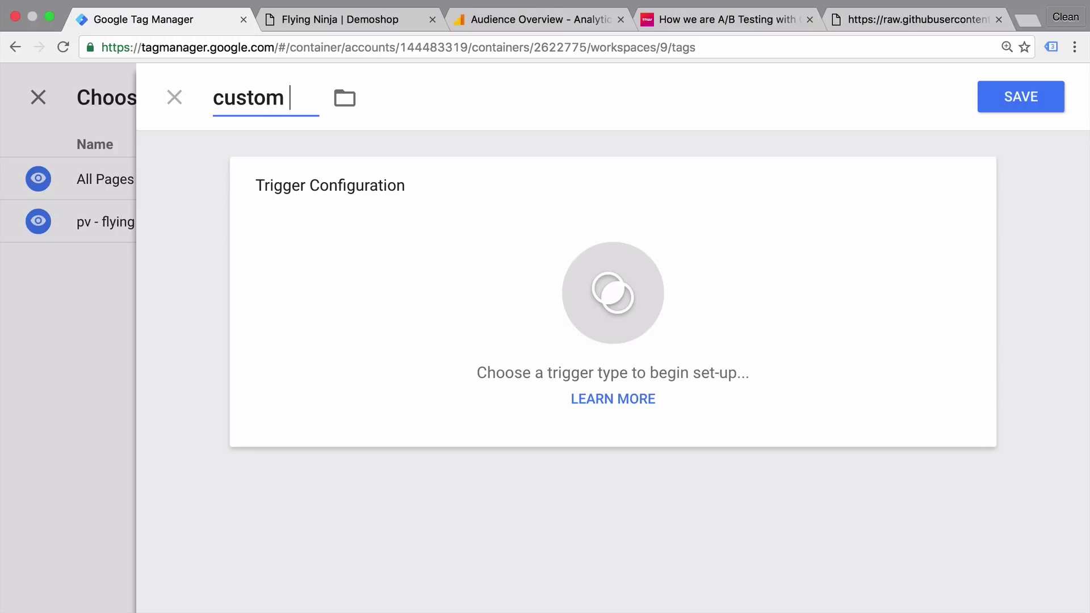
pyautogui.write('- abTest')
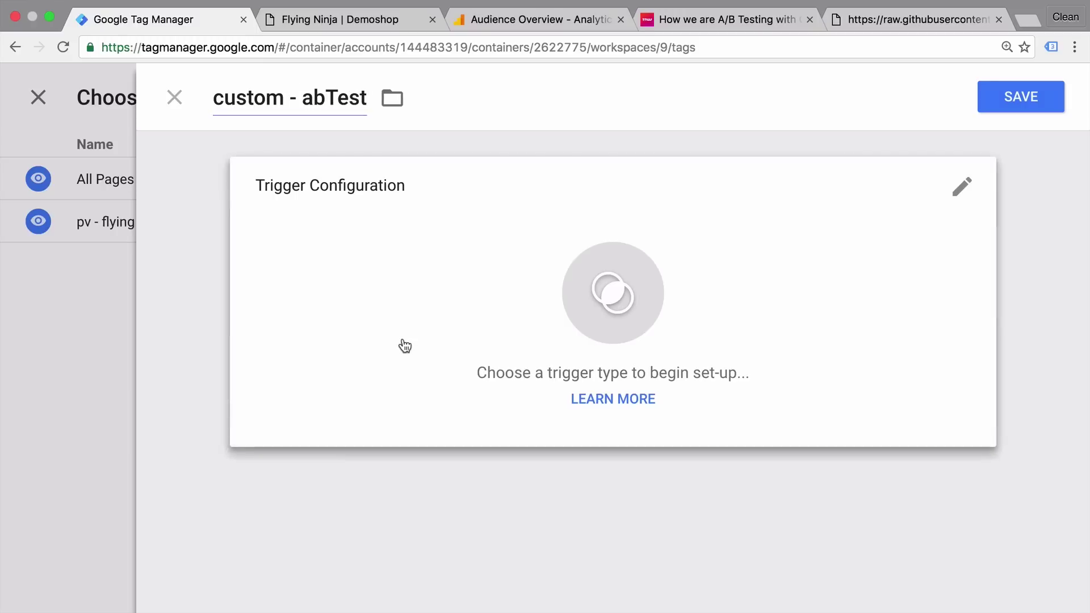
# - Make it a Custom Event trigger with event name 'abTest'
pyautogui.click(405, 345)
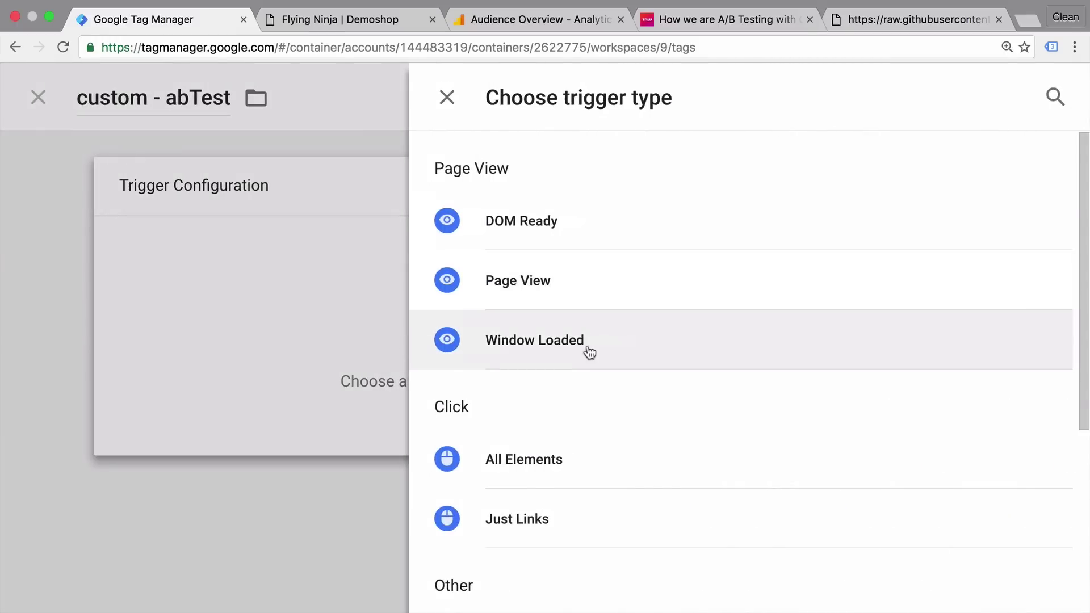
pyautogui.scroll(-5, 589, 352)
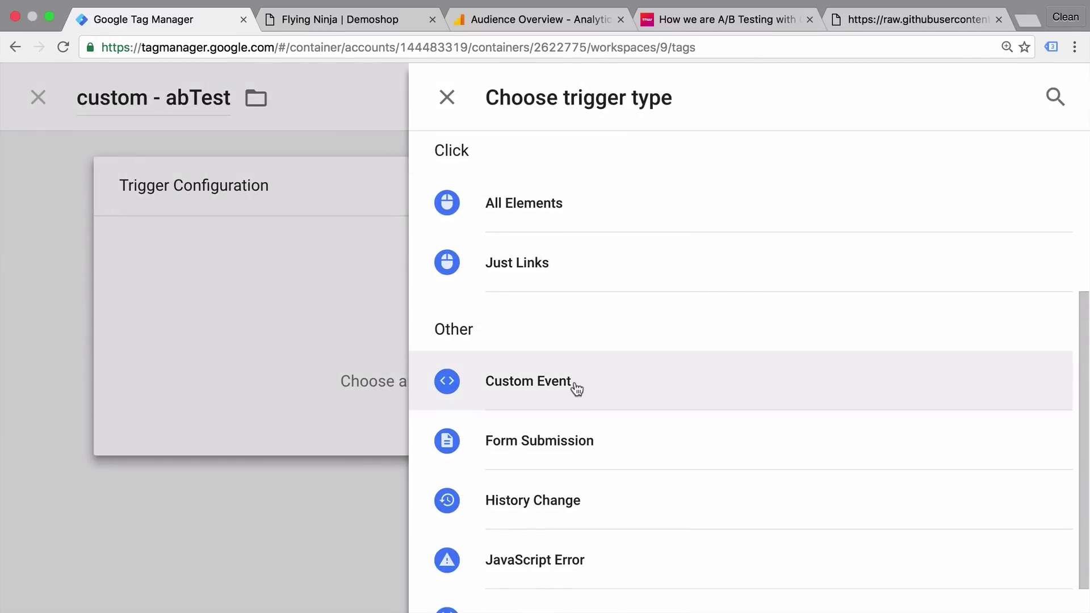
pyautogui.click(575, 386)
pyautogui.click(454, 346)
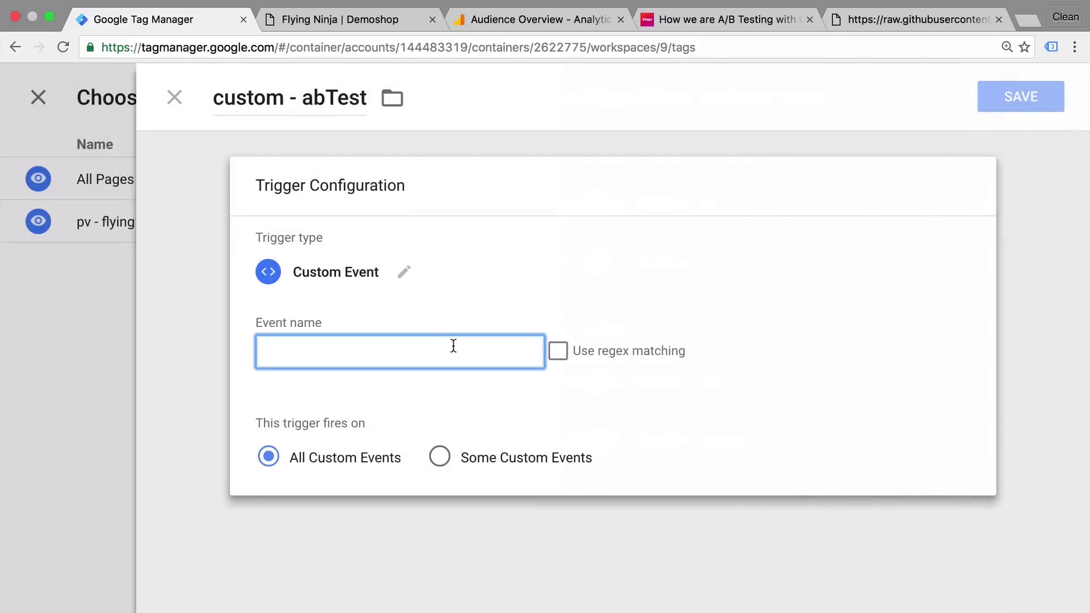
pyautogui.write('abTest')
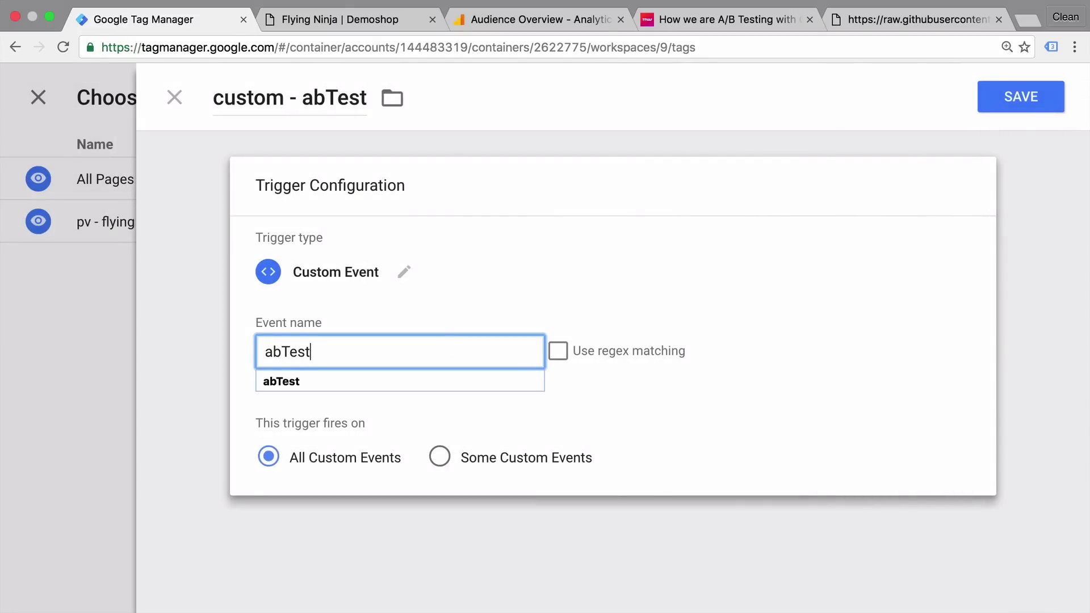
pyautogui.click(311, 19)
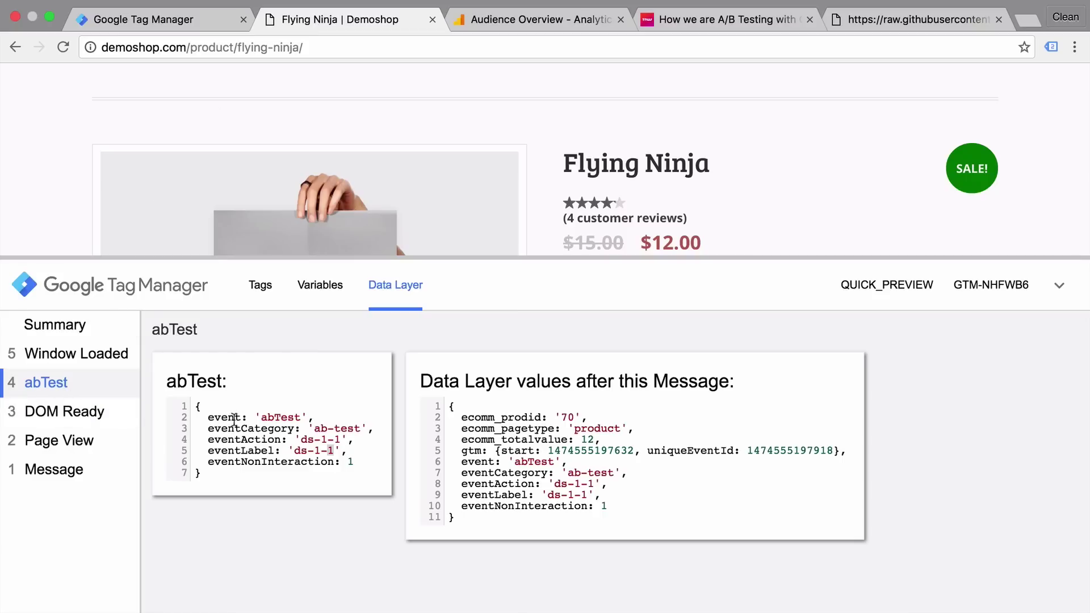
pyautogui.click(210, 22)
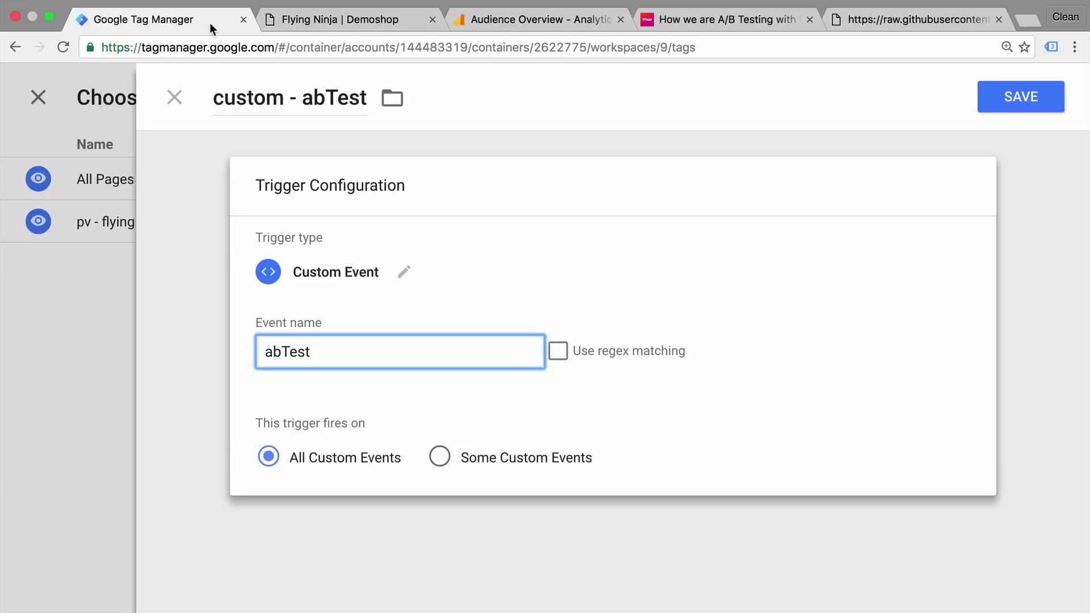
# - Save the trigger and the tag, then refresh the preview on the Flying Ninja page
pyautogui.click(1026, 97)
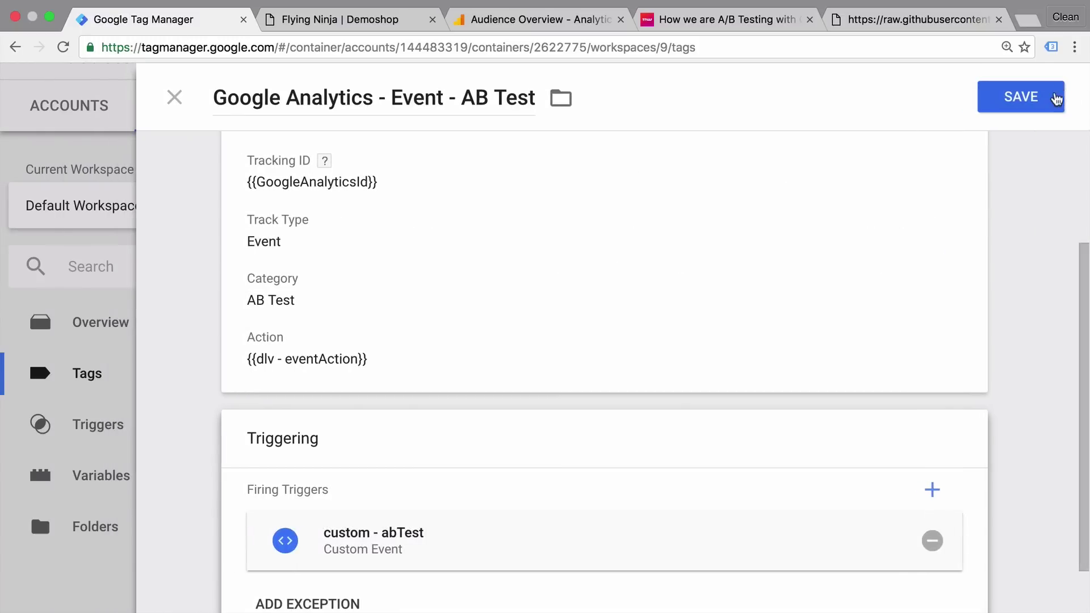
pyautogui.click(1056, 99)
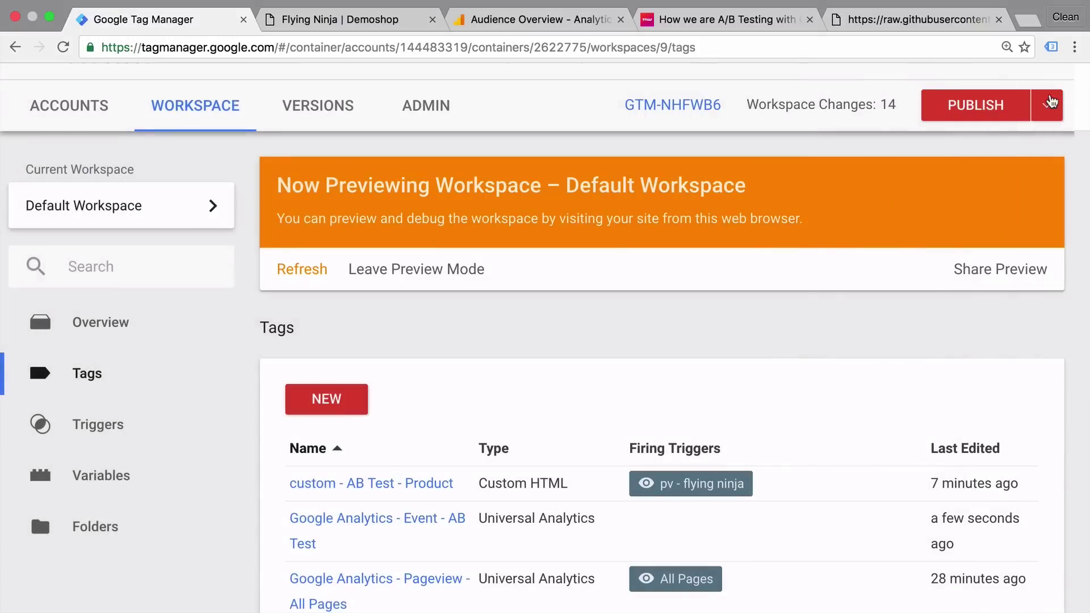
pyautogui.click(299, 272)
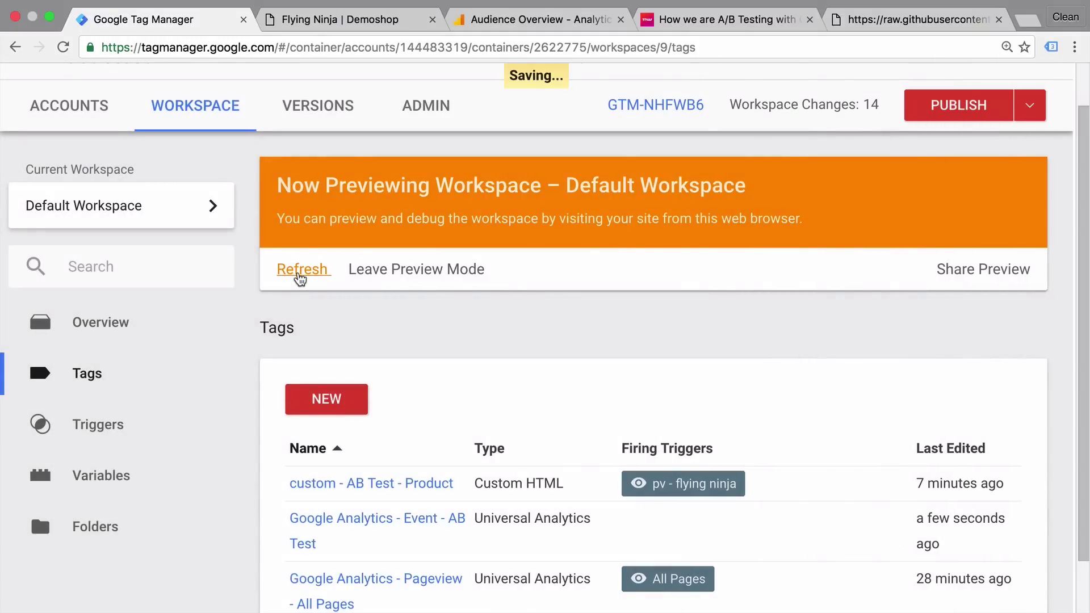
pyautogui.click(330, 29)
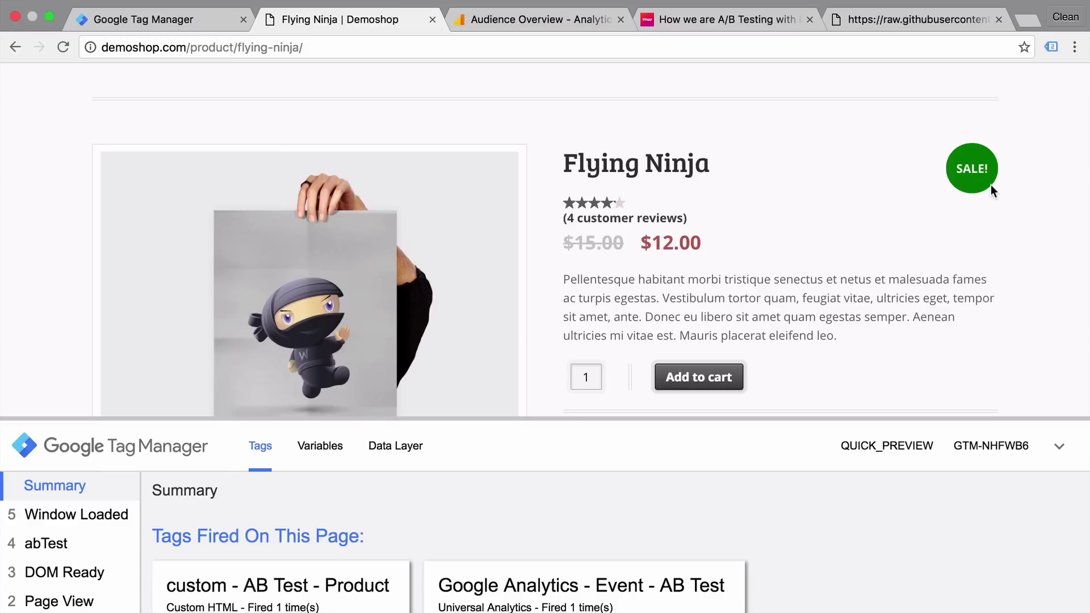
# - Select abTest in the enlarged debug panel and view the fired 'Google Analytics - Event - AB Test' tag's properties
pyautogui.click(104, 550)
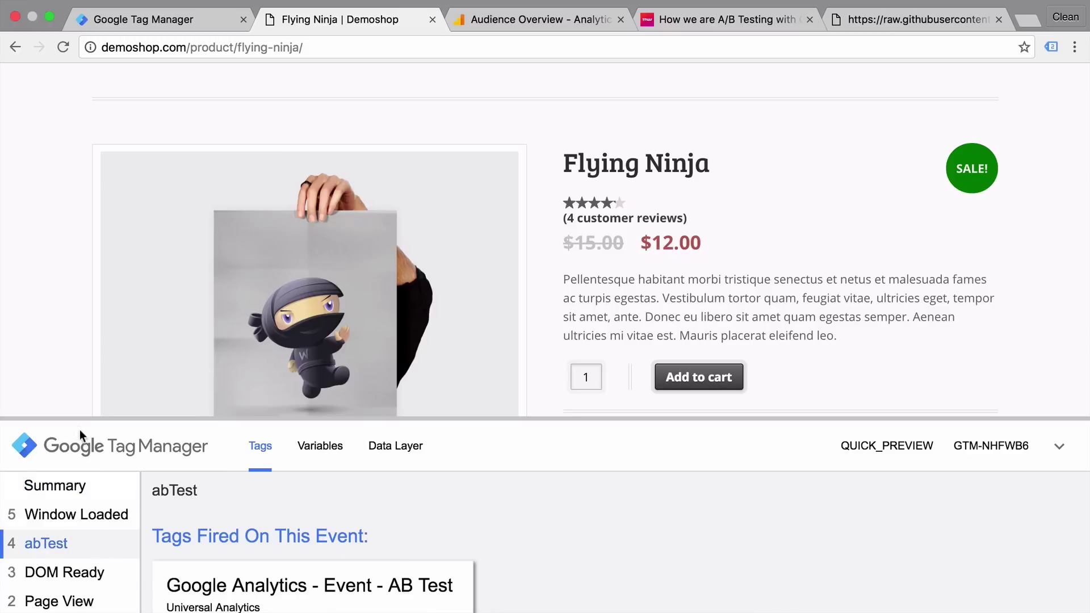
pyautogui.moveTo(78, 419); pyautogui.dragTo(79, 285)
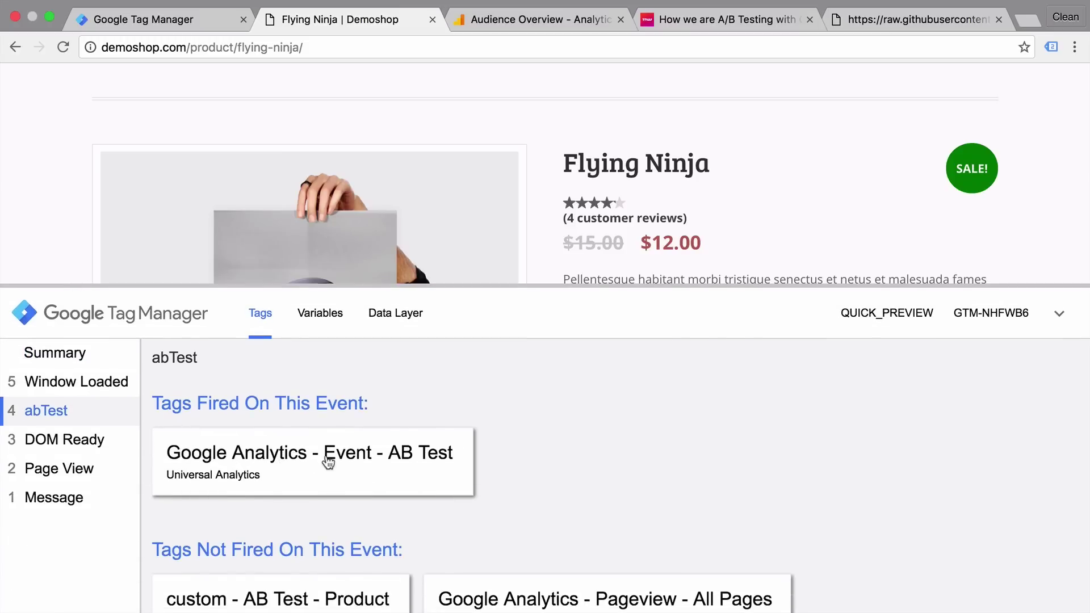
pyautogui.click(352, 462)
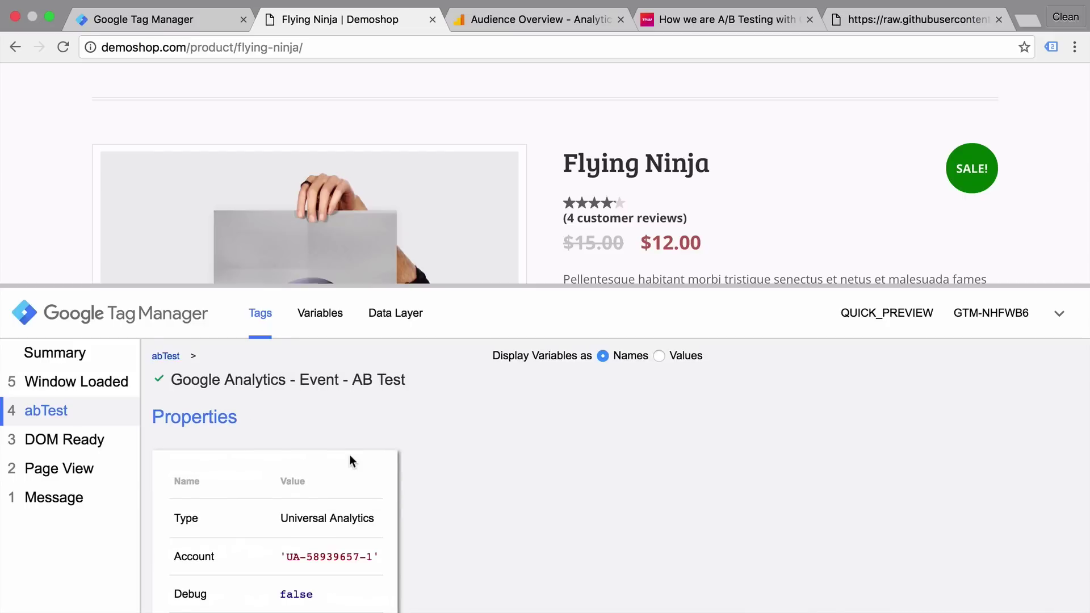
pyautogui.scroll(-2, 336, 462)
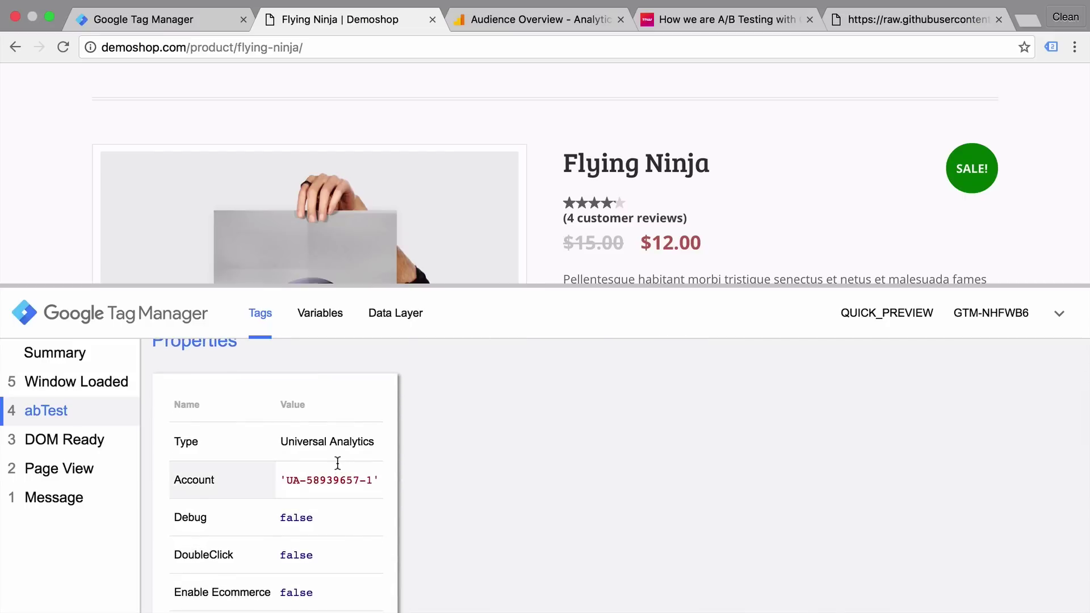
# - Check Analytics Real-Time Events for the last 30 minutes, then return to the Flying Ninja page
pyautogui.click(554, 25)
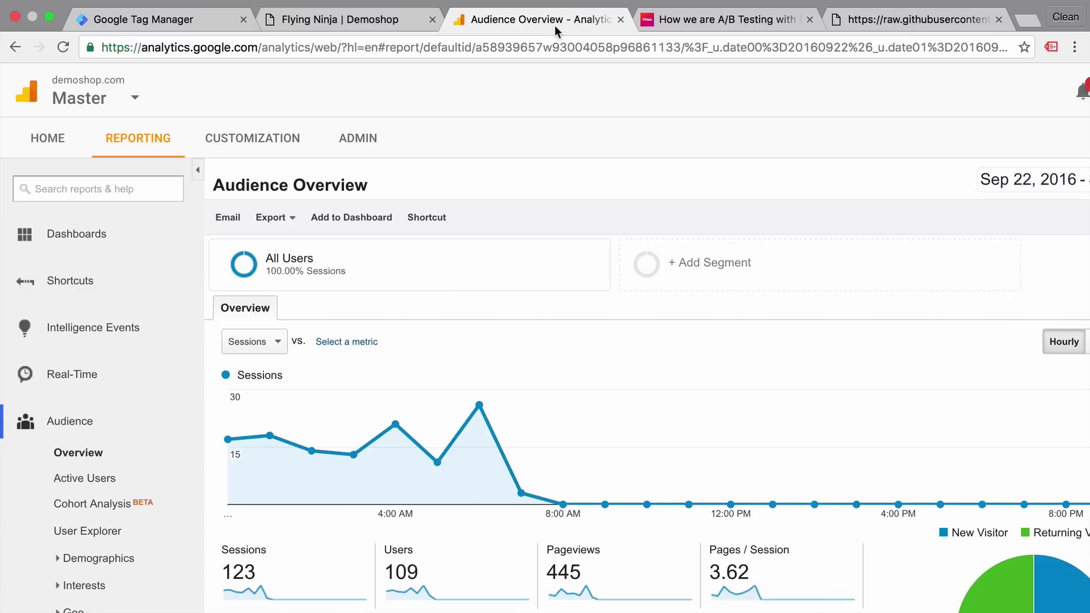
pyautogui.click(67, 392)
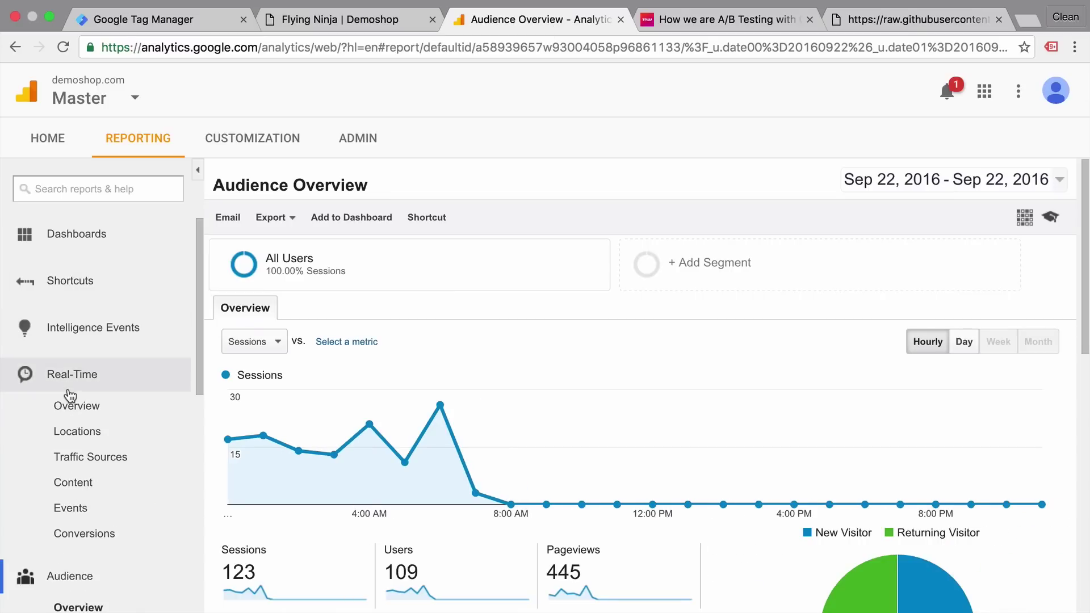
pyautogui.click(81, 508)
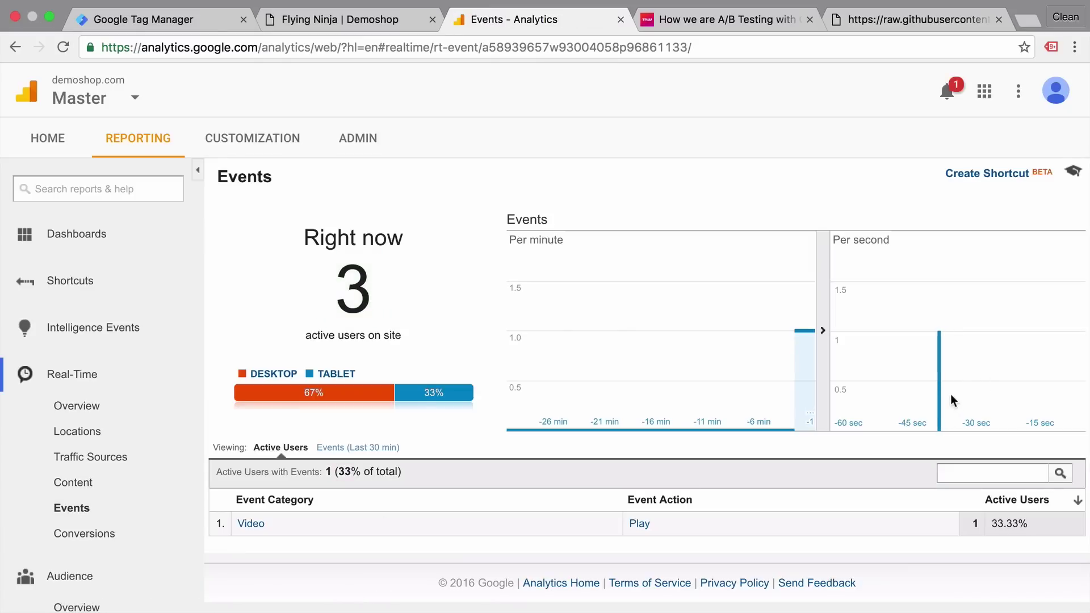
pyautogui.click(377, 446)
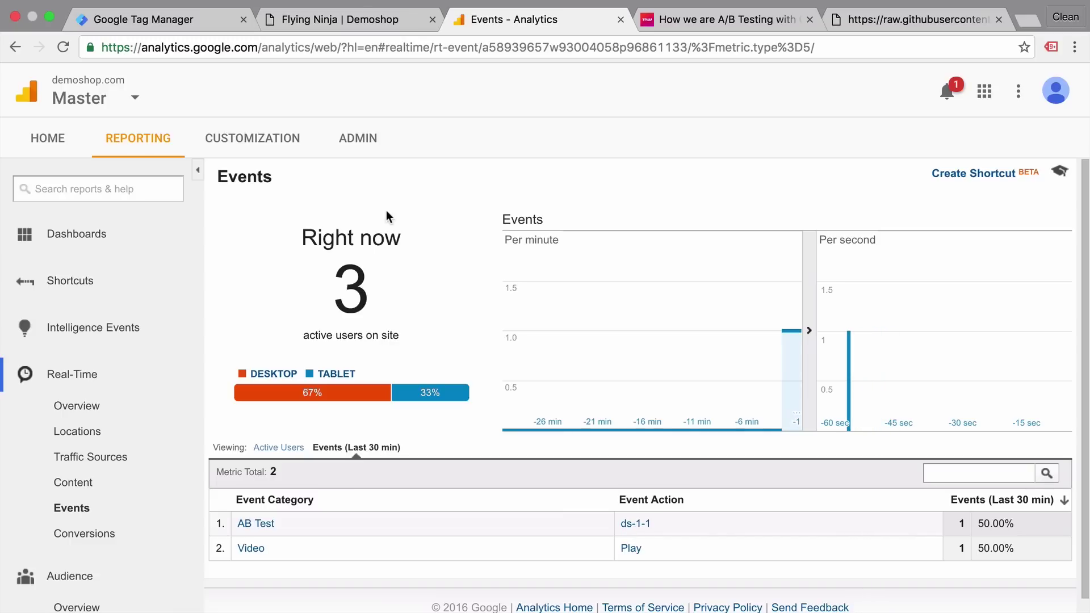
pyautogui.click(262, 28)
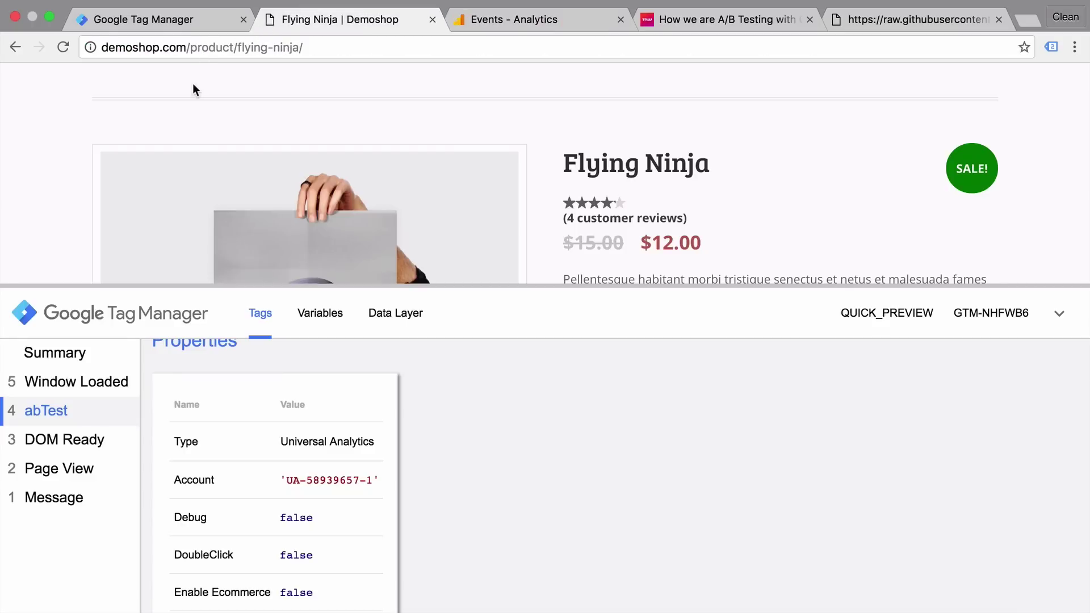
# - Open Behavior > Events Overview, pick the AB Test category, and break it down by Event Action
pyautogui.click(567, 16)
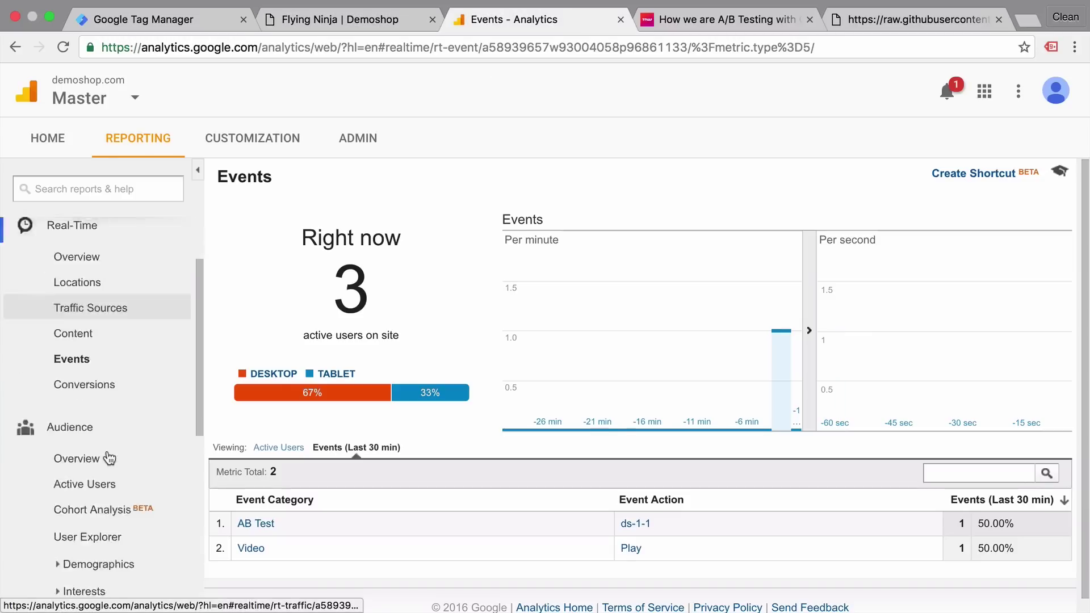
pyautogui.scroll(-5, 110, 459)
pyautogui.click(34, 547)
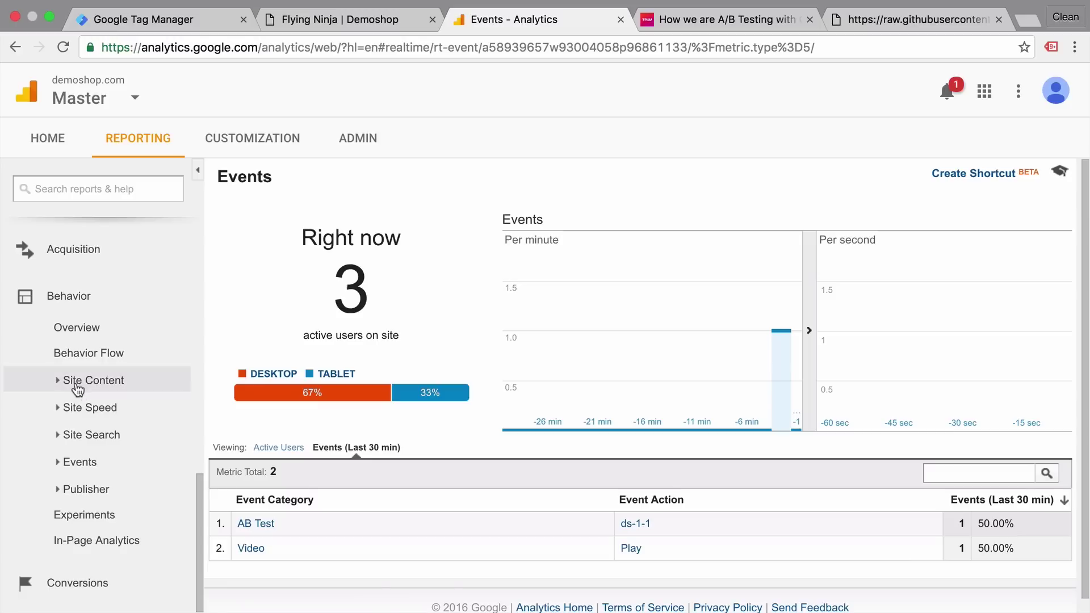
pyautogui.click(79, 461)
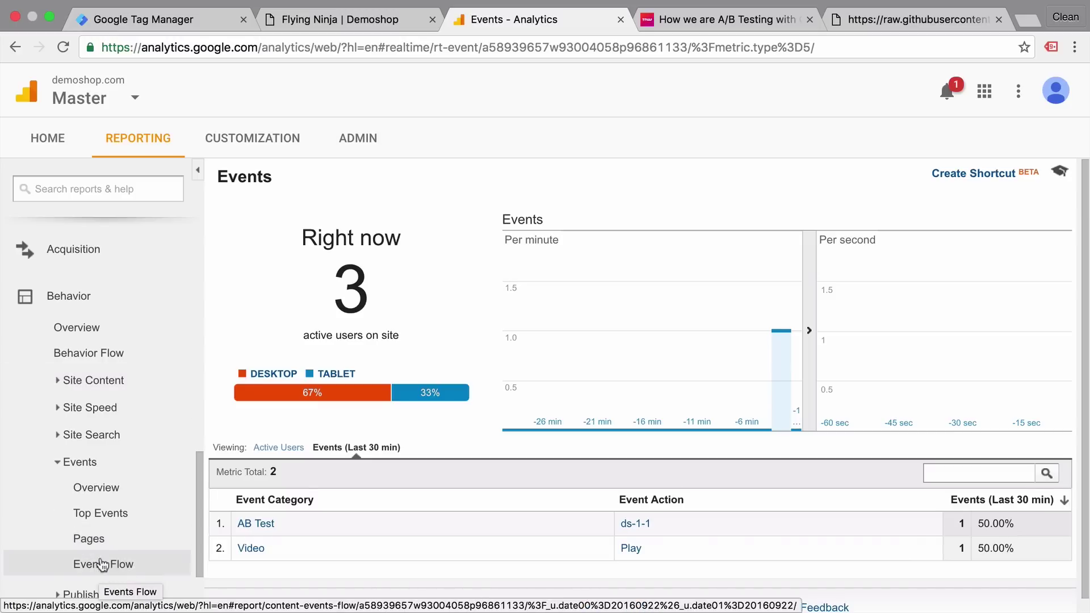
pyautogui.click(105, 486)
pyautogui.scroll(-5, 216, 456)
pyautogui.click(537, 497)
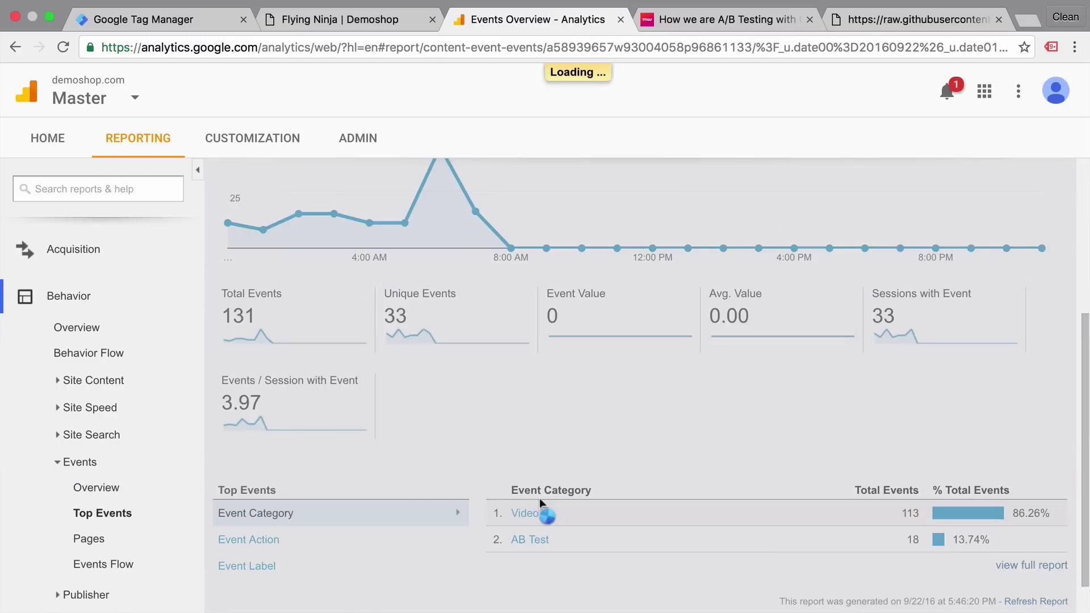
pyautogui.click(340, 369)
pyautogui.scroll(-1, 267, 489)
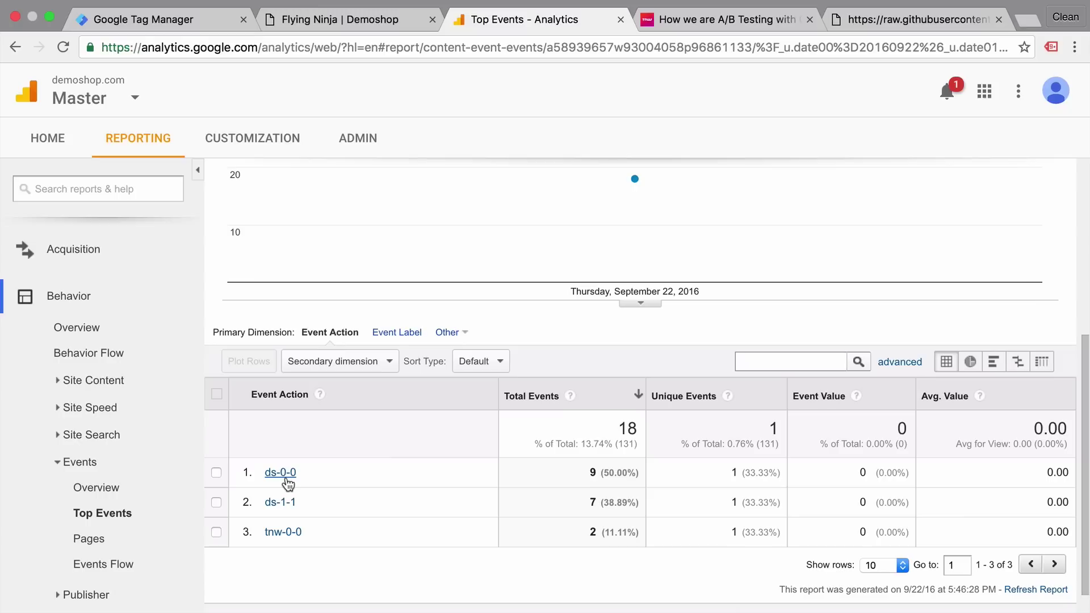
# - Glance at the Flying Ninja product page, then return to the Top Events report
pyautogui.click(328, 25)
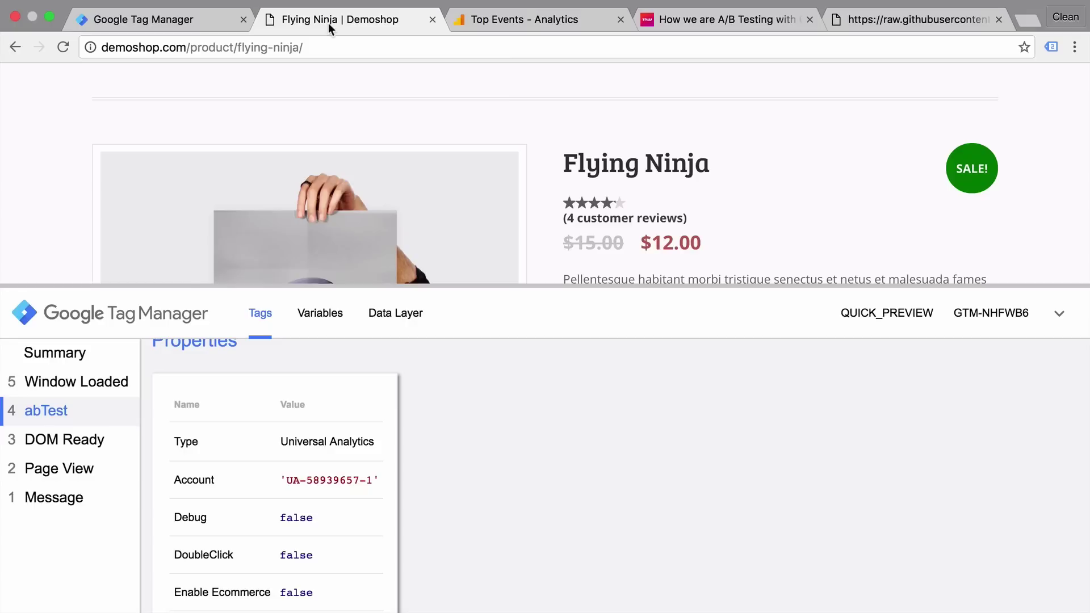
pyautogui.scroll(5, 415, 108)
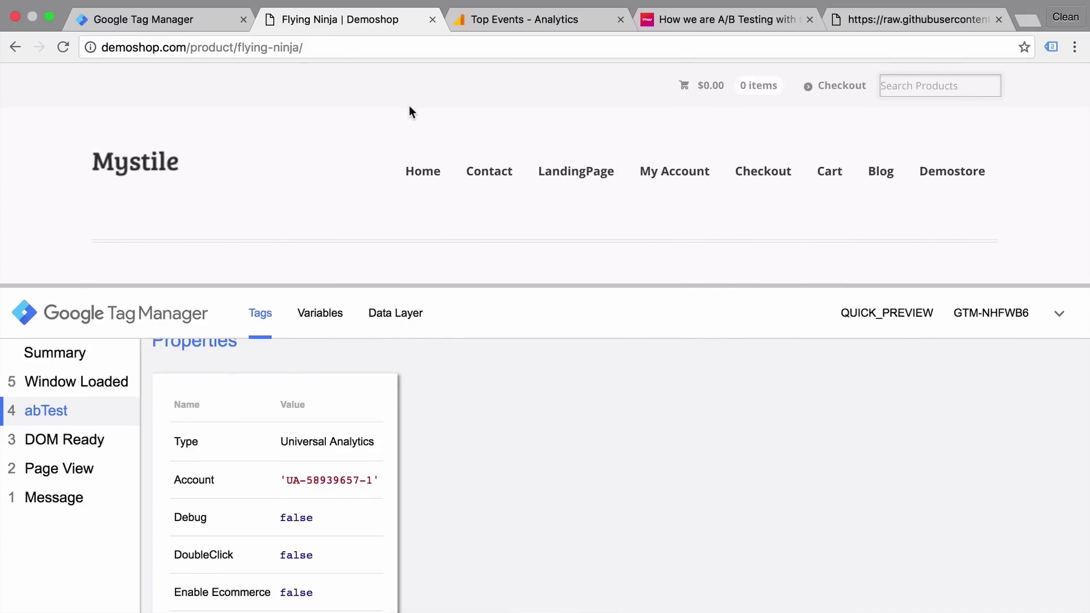
pyautogui.scroll(-5, 411, 111)
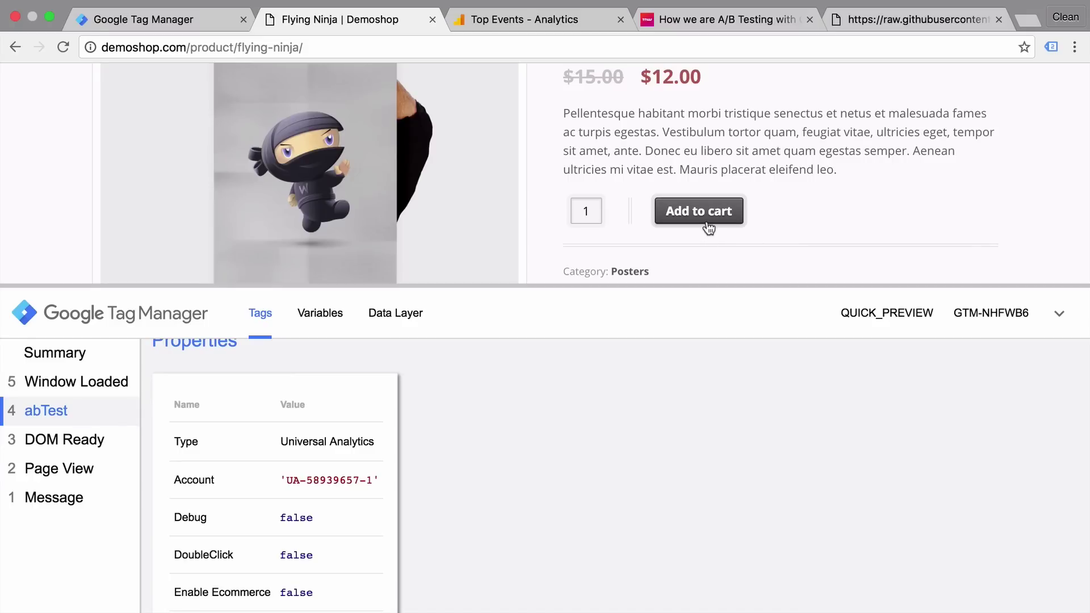
pyautogui.click(533, 17)
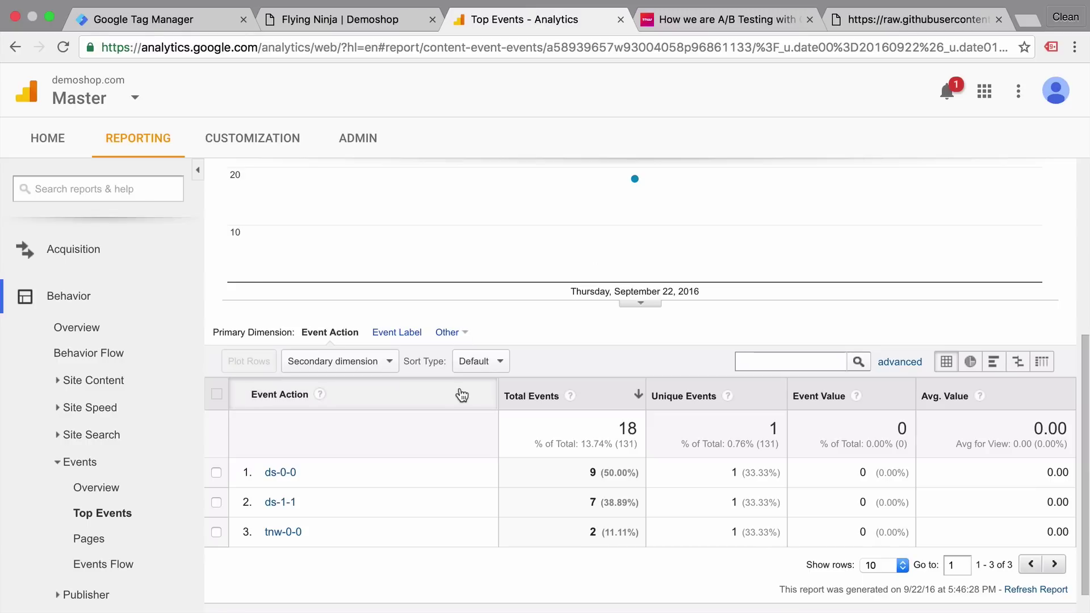
# - Open the 'AB Test Results' custom report under Customization and review its Event Action table
pyautogui.click(255, 138)
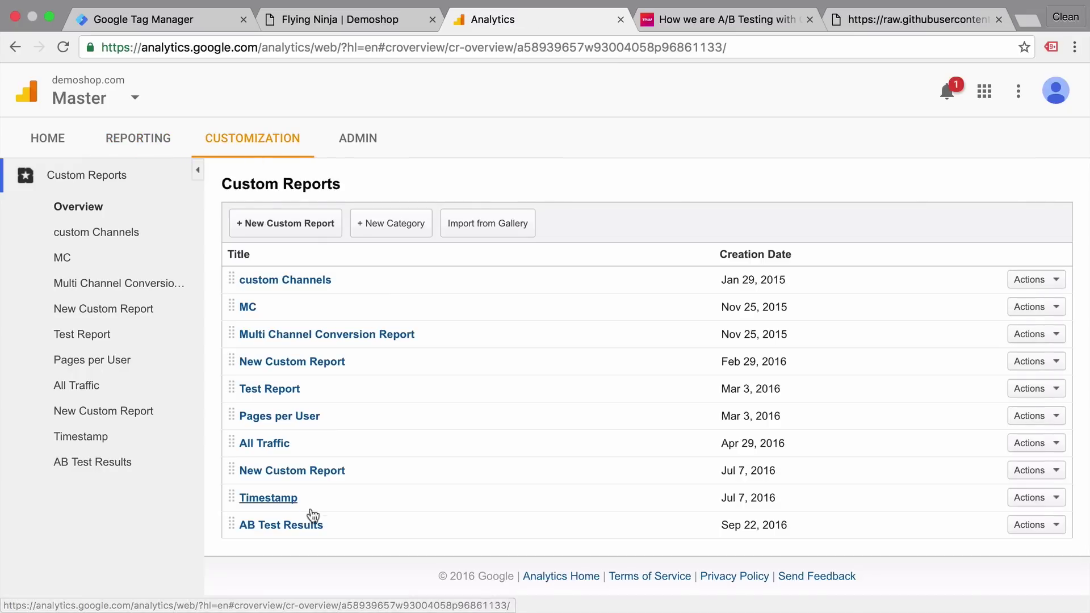
pyautogui.click(305, 524)
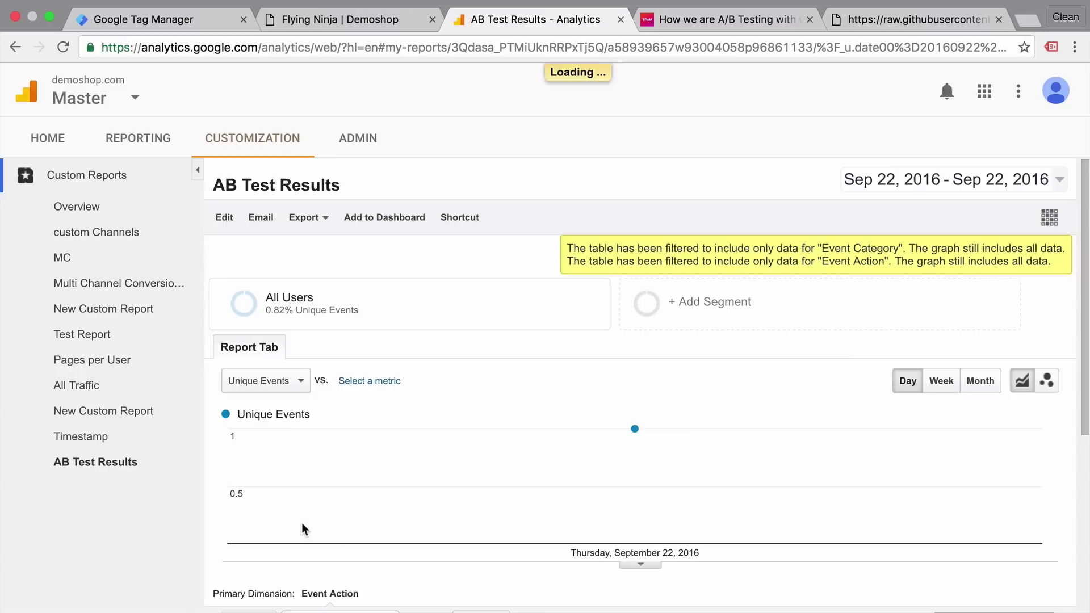
pyautogui.scroll(-5, 365, 455)
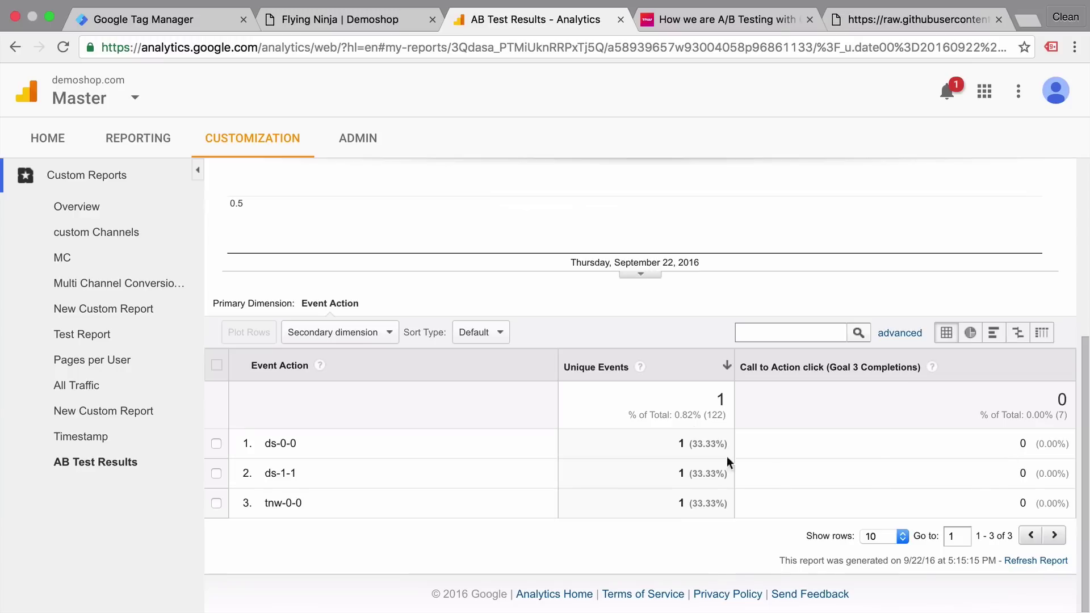
pyautogui.scroll(5, 882, 465)
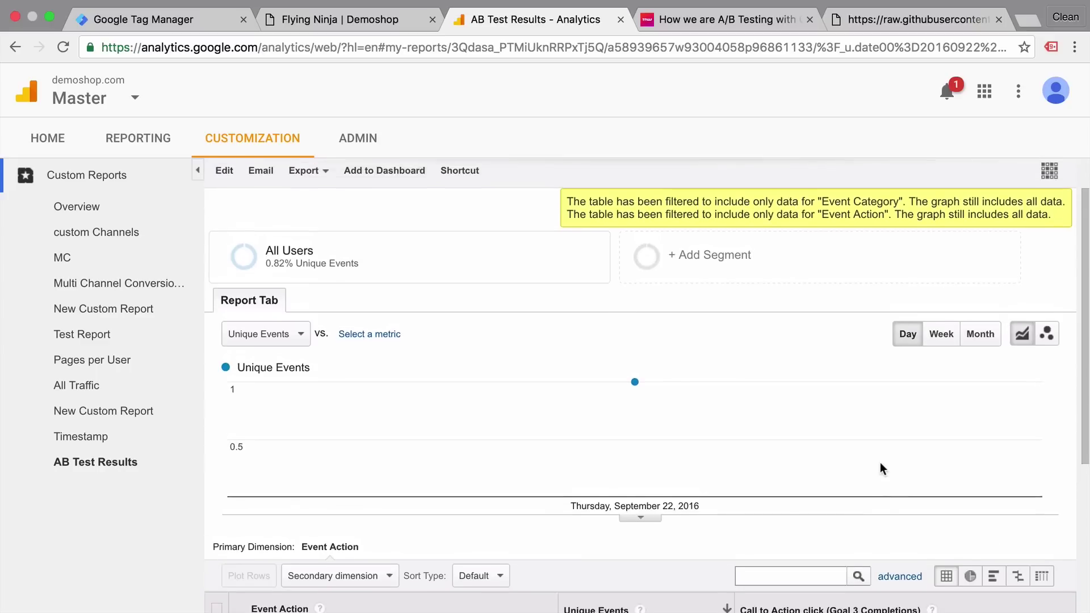
pyautogui.scroll(1, 882, 469)
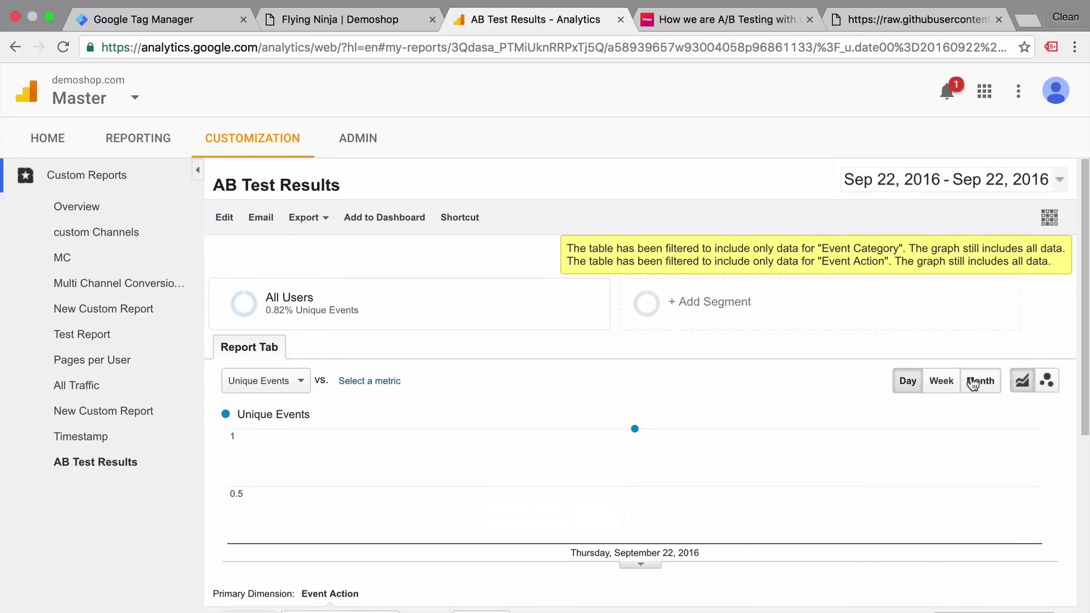
pyautogui.scroll(-4, 972, 382)
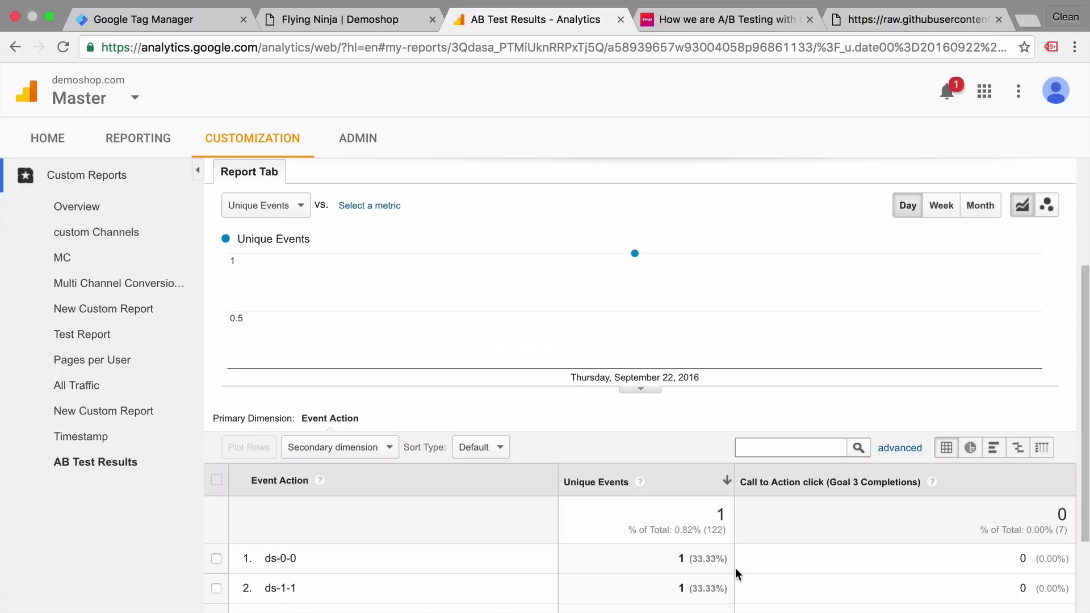
# - Search Google for 'ab test calculator' and open the Get Data Driven A/B Significance Test
pyautogui.click(698, 18)
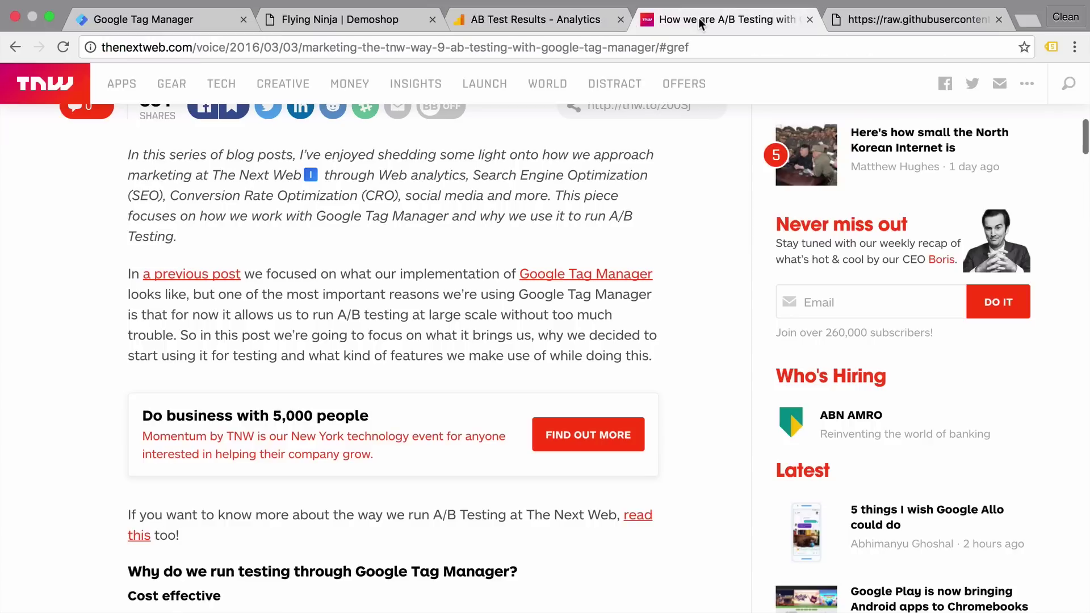
pyautogui.click(539, 50)
pyautogui.write('ab test calculator')
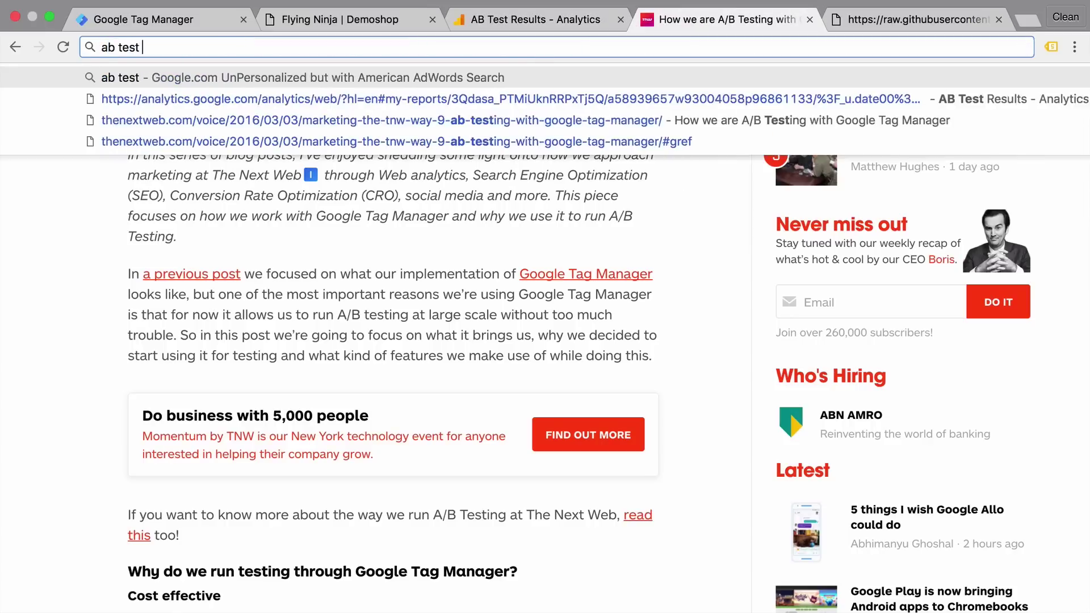
pyautogui.press('Return')
pyautogui.scroll(-3, 383, 176)
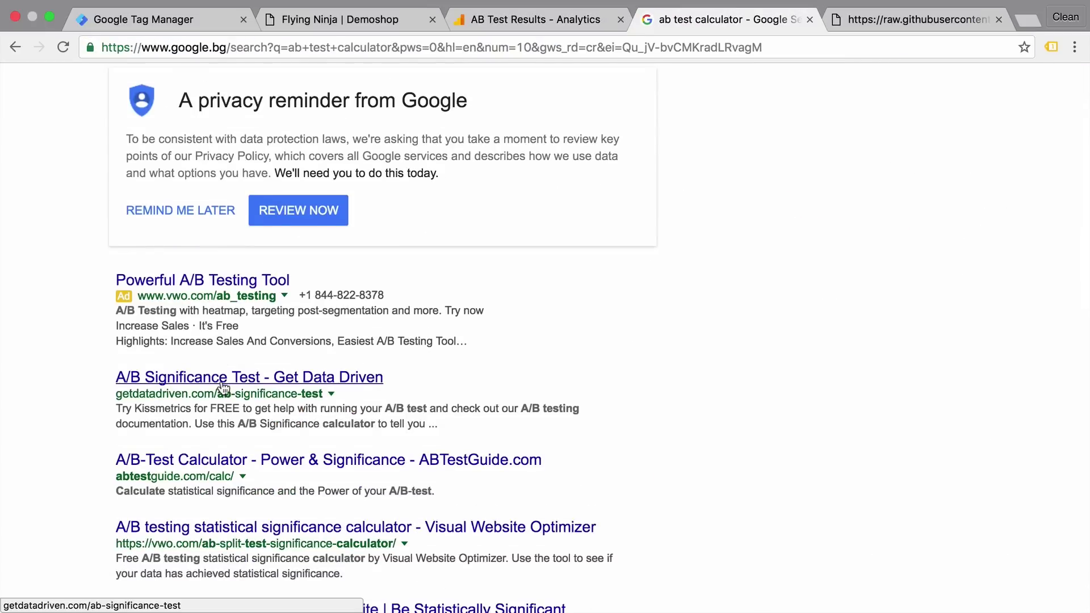
pyautogui.click(222, 384)
pyautogui.scroll(-3, 149, 419)
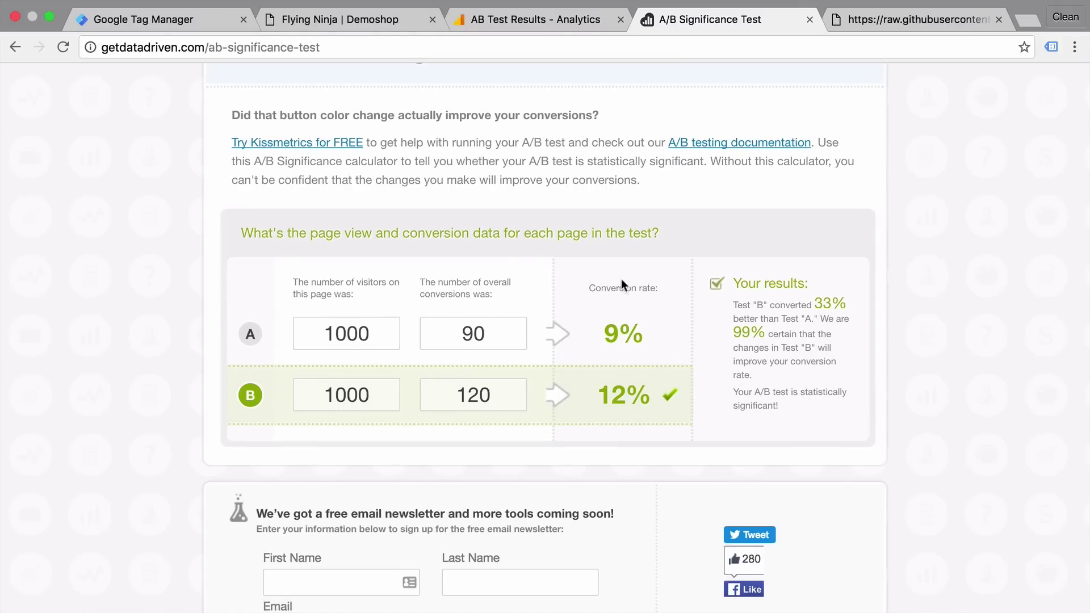
pyautogui.scroll(2, 702, 310)
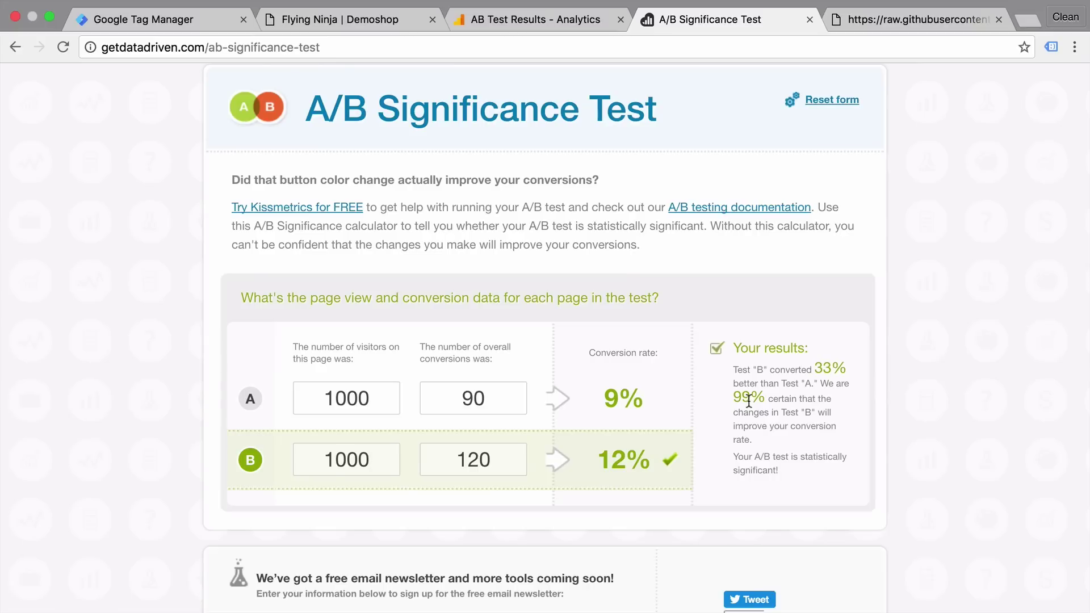
# - Publish the GTM workspace to the Live environment with version name 'AB Test'
pyautogui.click(86, 24)
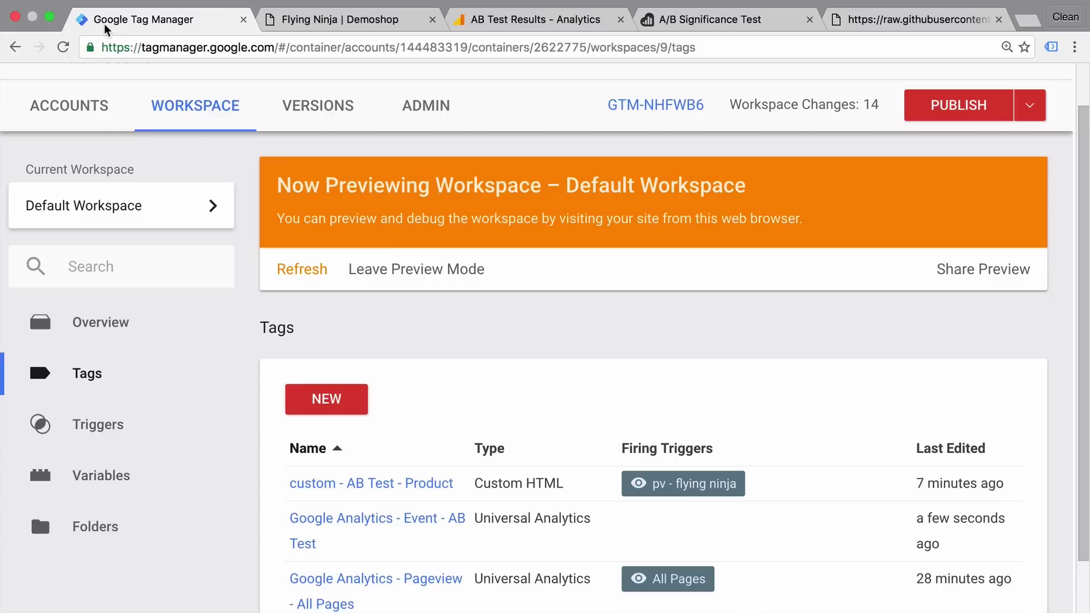
pyautogui.click(982, 114)
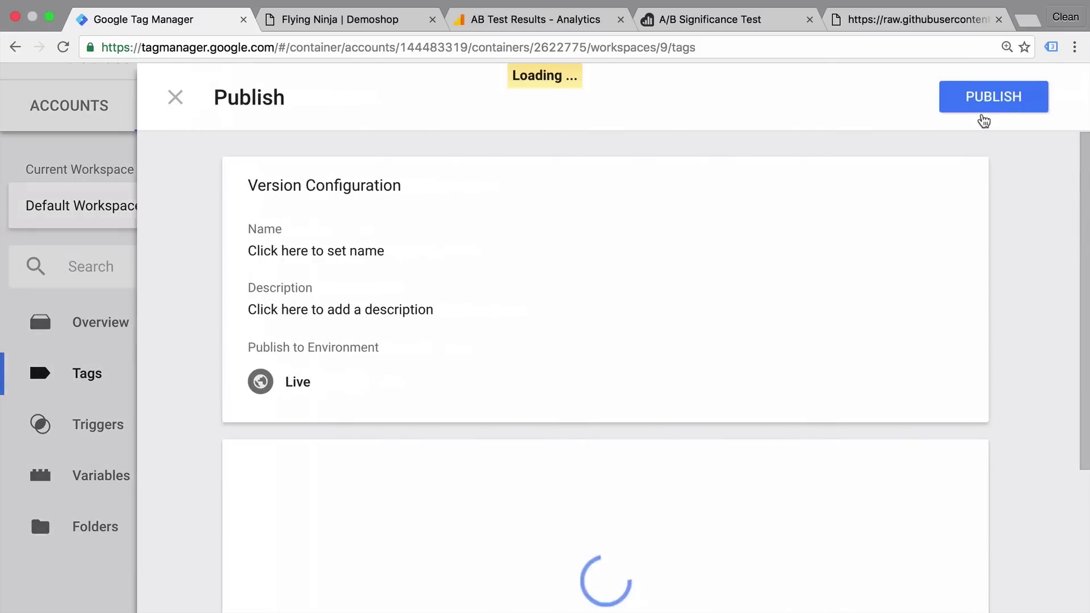
pyautogui.click(995, 107)
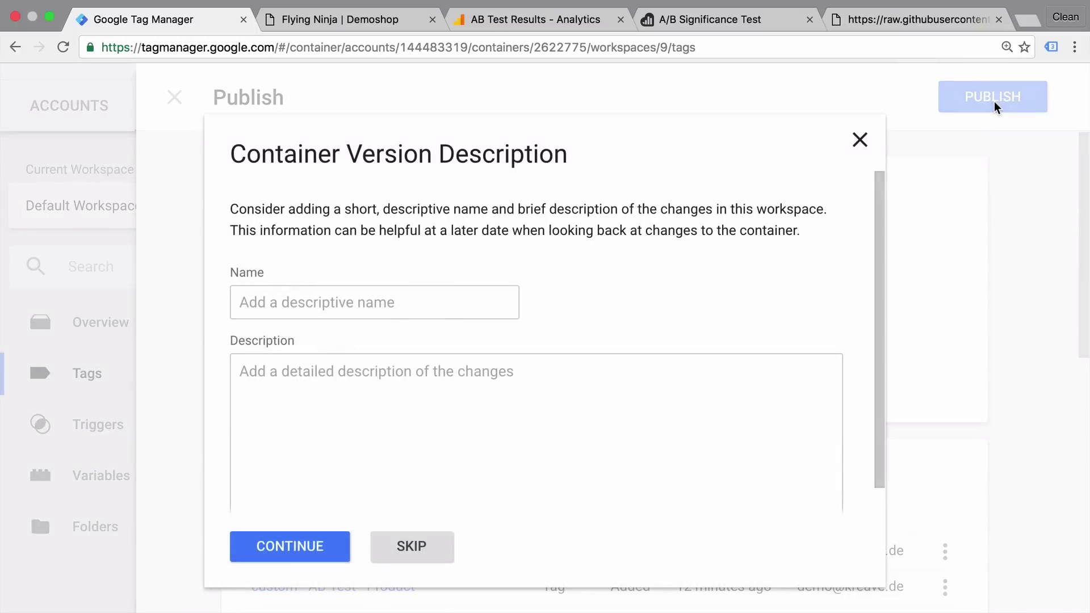
pyautogui.click(371, 291)
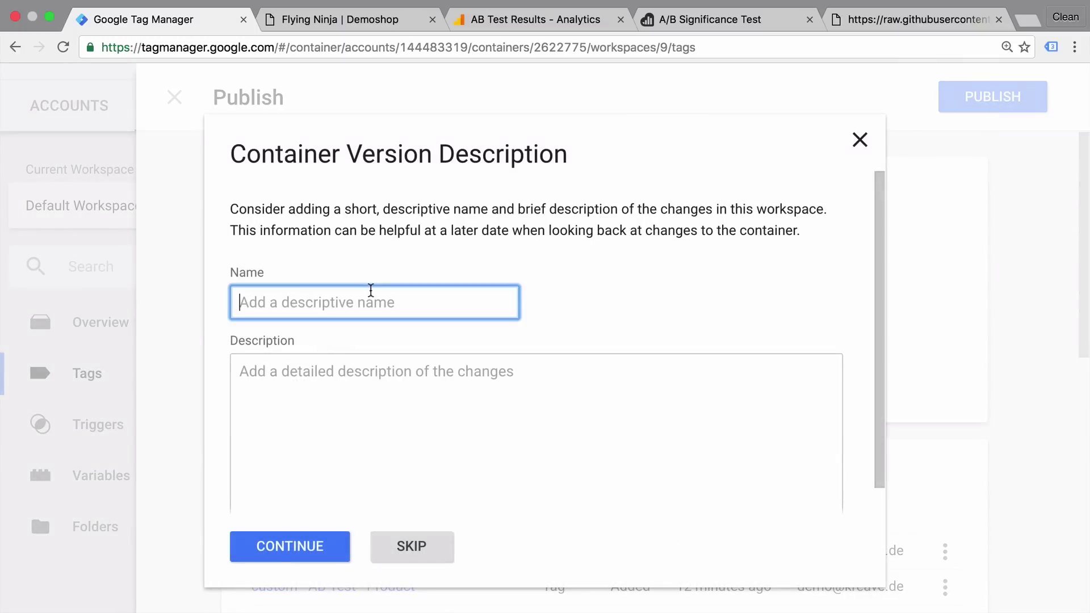
pyautogui.write('AB Test')
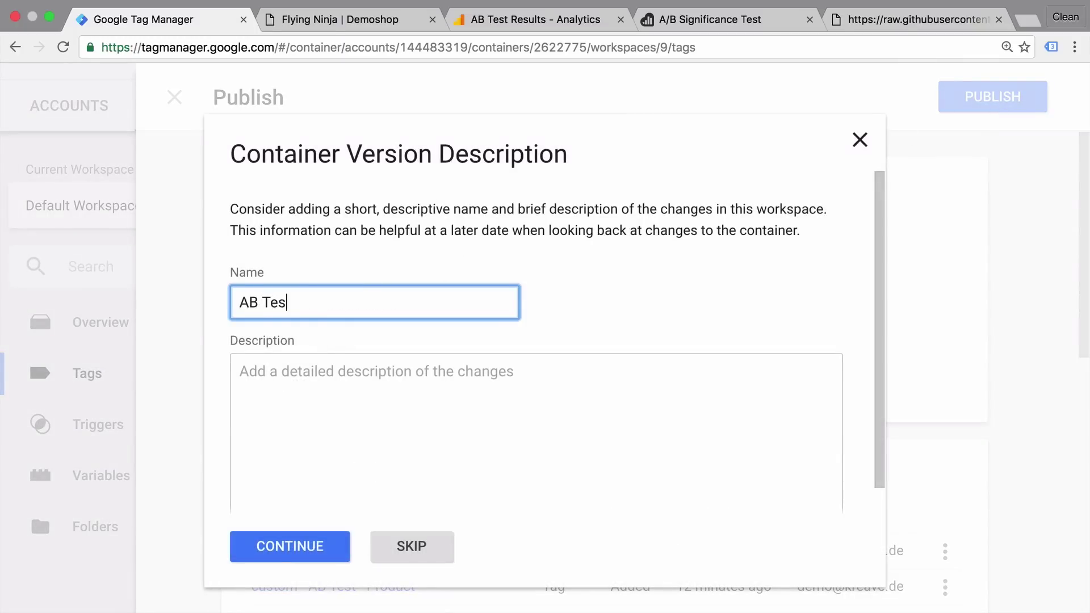
pyautogui.click(344, 546)
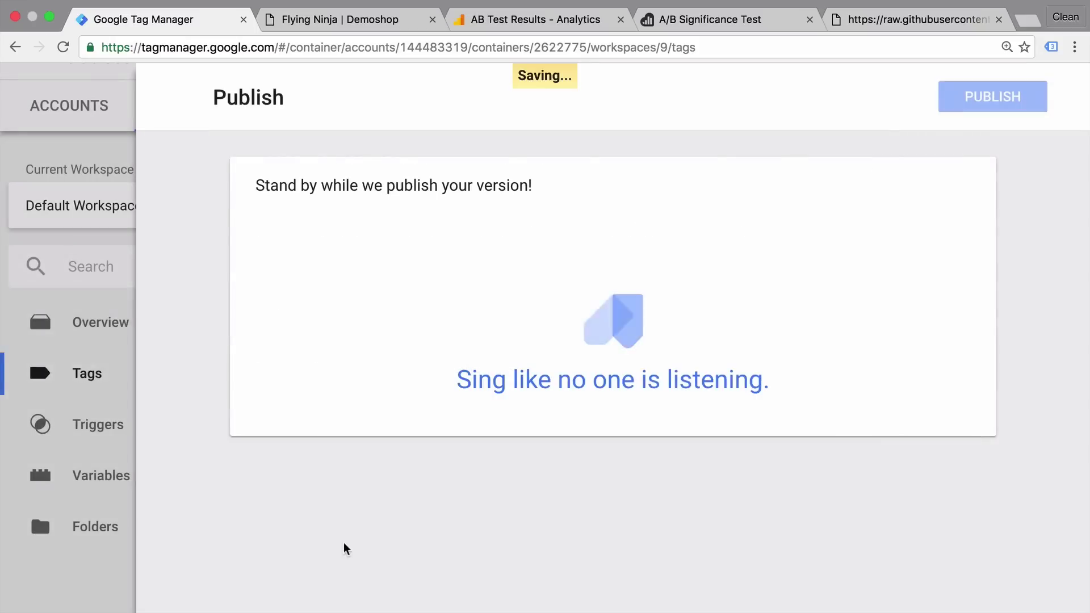